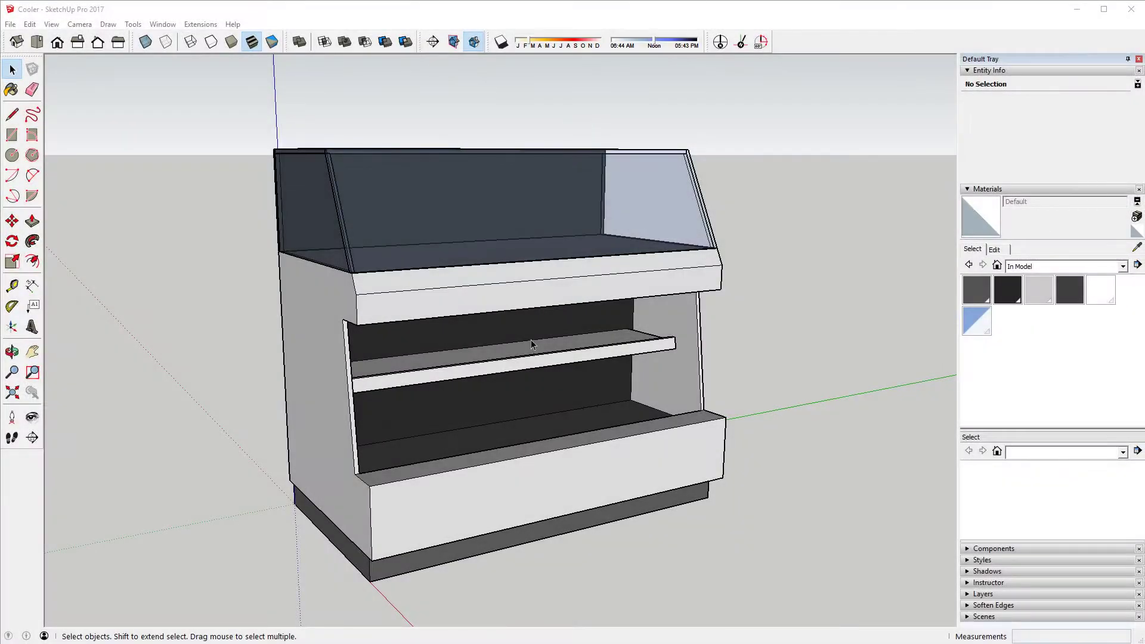
Orbit the cooler, then set and apply a Cooler Width of 6' 0"
{"action": "middle_click_drag", "start_coordinate": [531, 344], "coordinate": [352, 372]}
{"action": "key", "text": "space"}
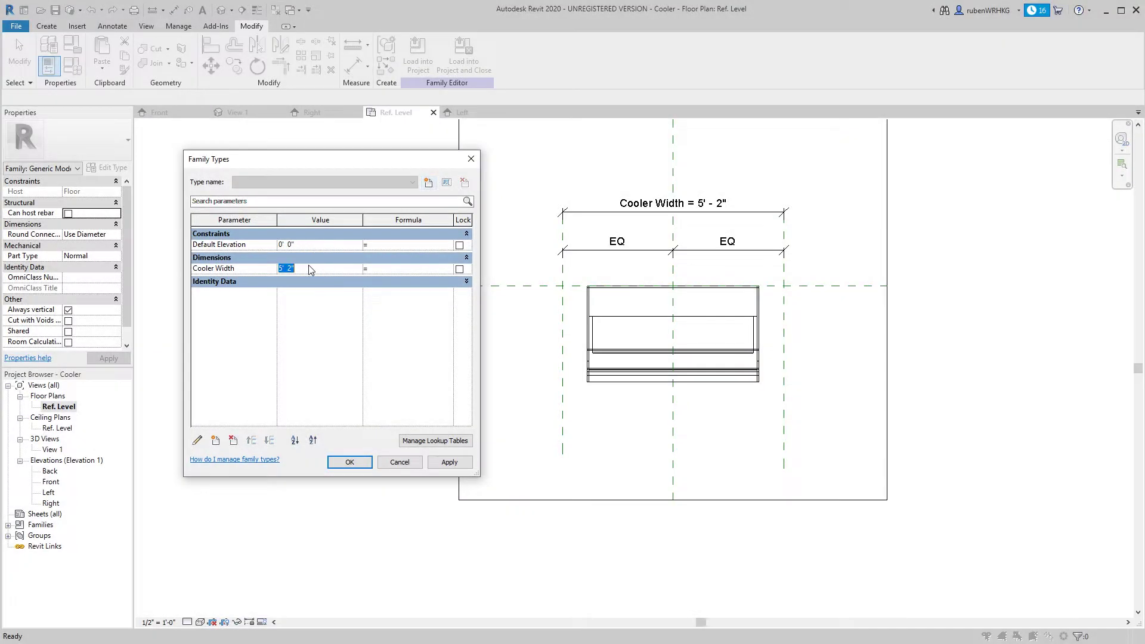
{"action": "type", "text": "6"}
{"action": "left_click", "coordinate": [450, 463]}
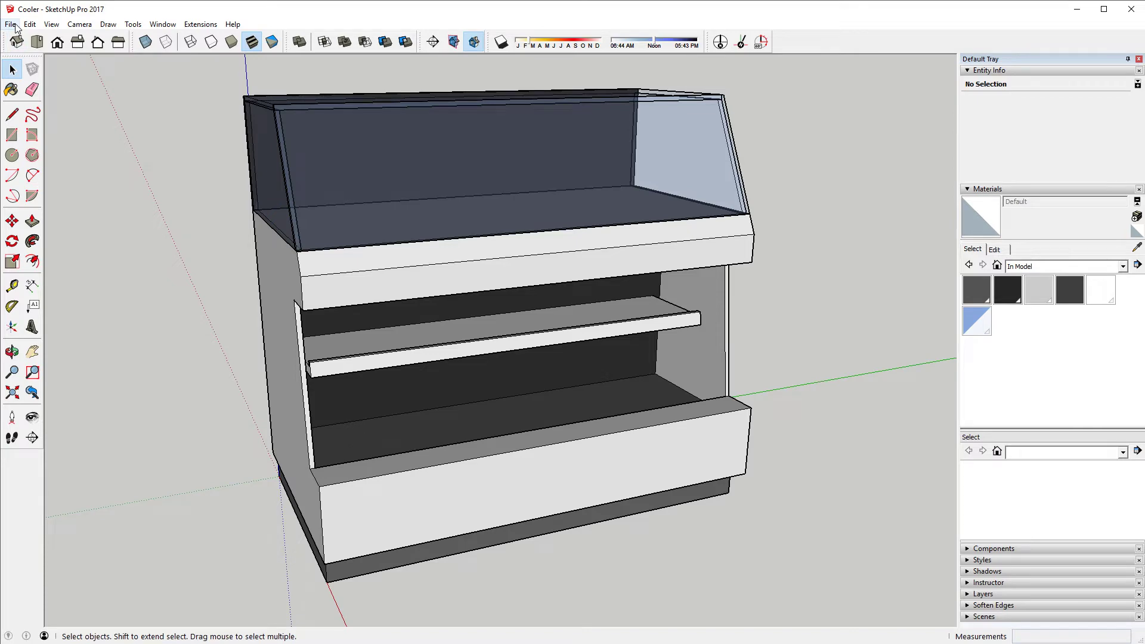
Export the model as an AutoCAD DWG named Cooler to the Desktop, then minimize SketchUp
{"action": "left_click", "coordinate": [12, 25]}
{"action": "mouse_move", "coordinate": [136, 207]}
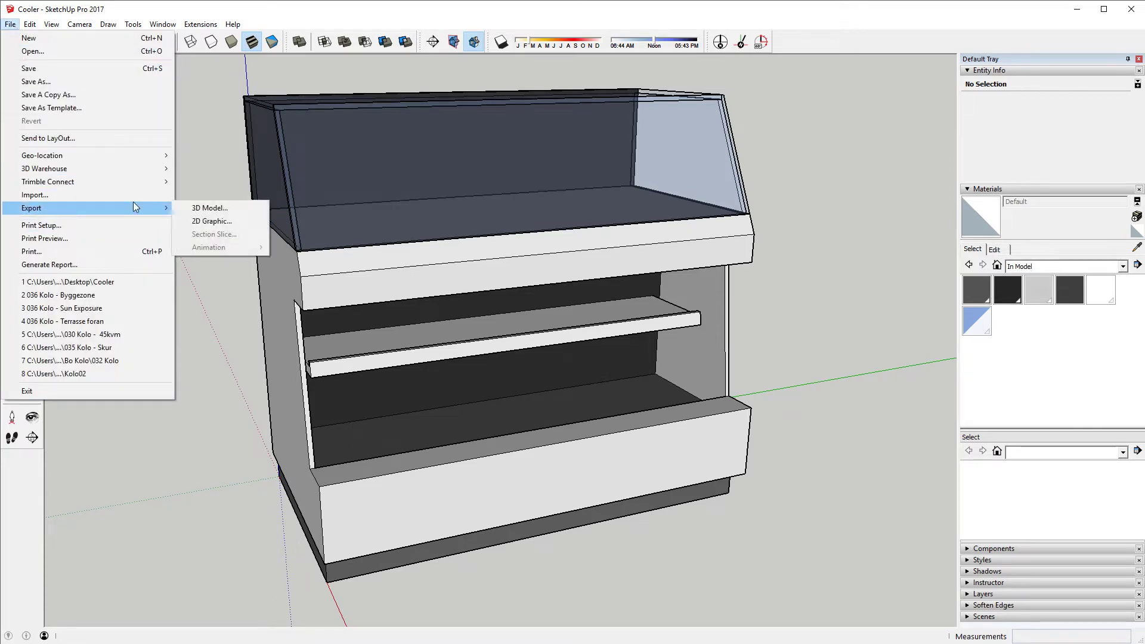
{"action": "left_click", "coordinate": [227, 208]}
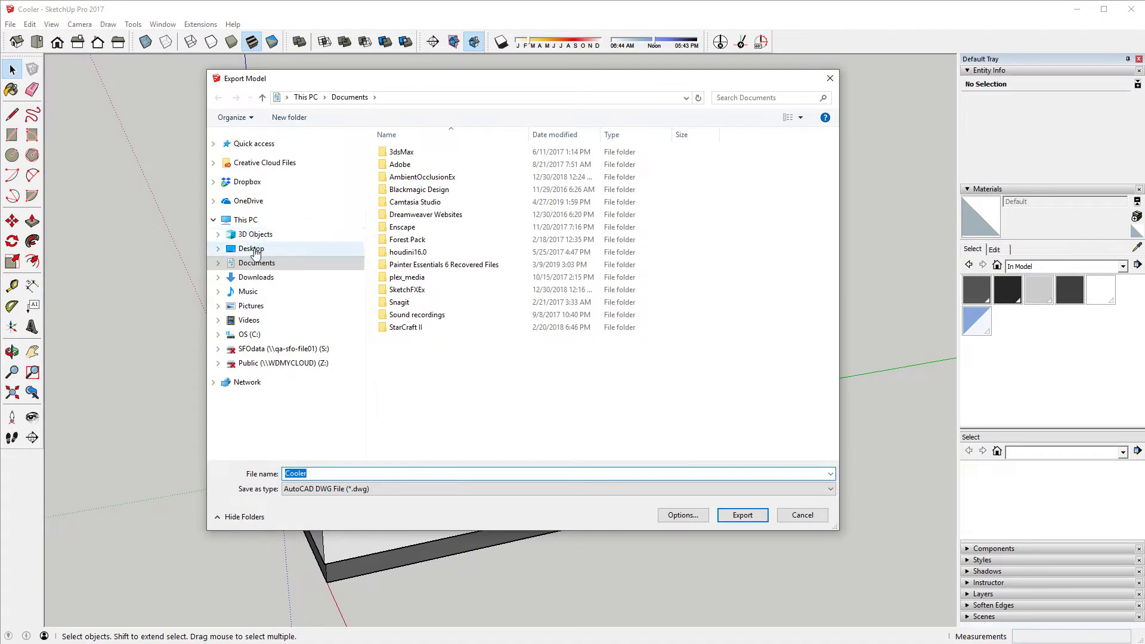
{"action": "left_click", "coordinate": [253, 249]}
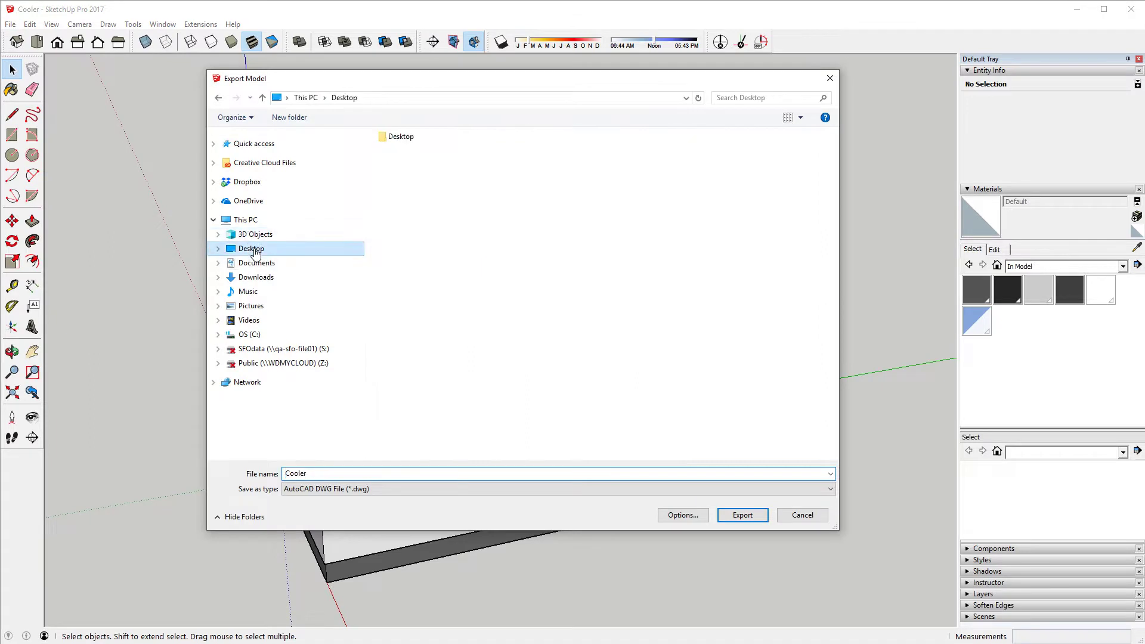
{"action": "left_click", "coordinate": [343, 490]}
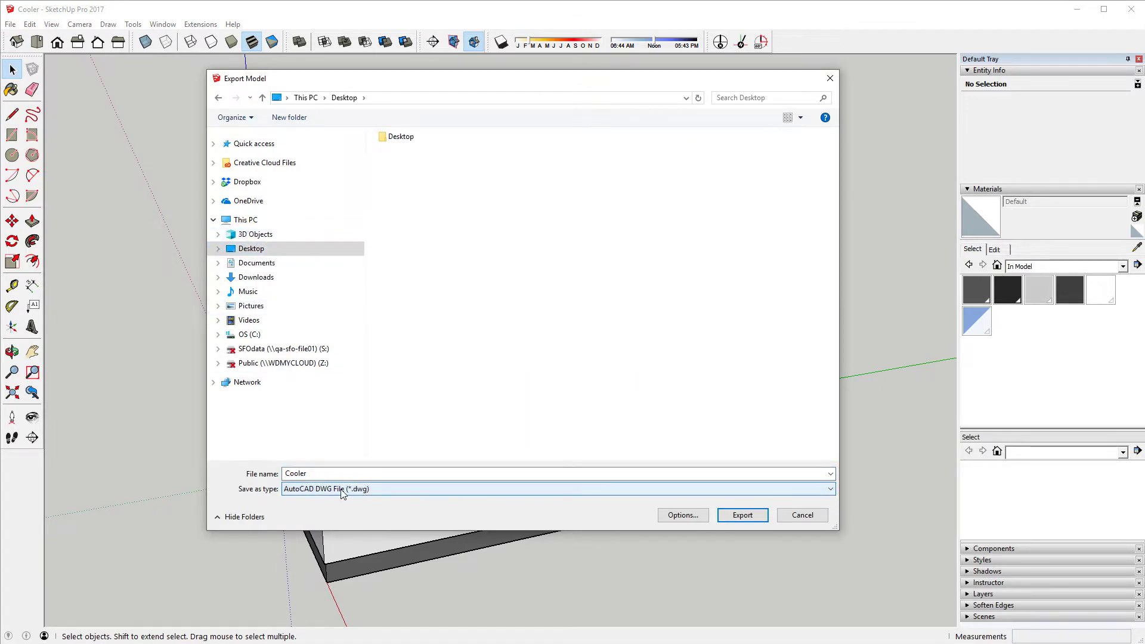
{"action": "left_click", "coordinate": [343, 509]}
{"action": "left_click", "coordinate": [744, 511]}
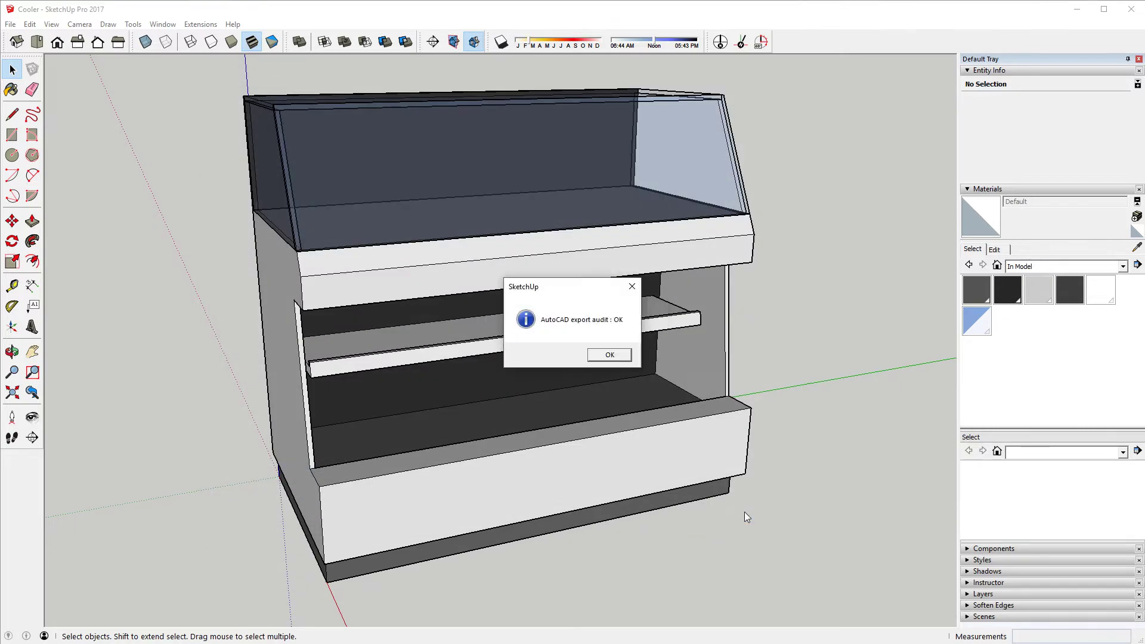
{"action": "left_click", "coordinate": [609, 355]}
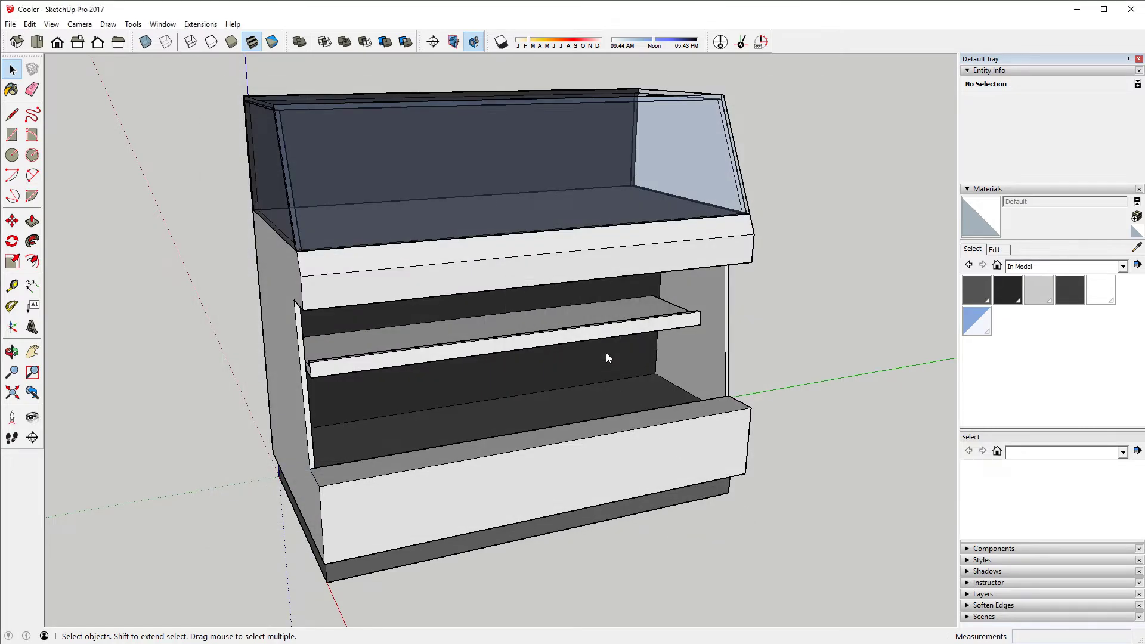
{"action": "left_click", "coordinate": [1071, 10]}
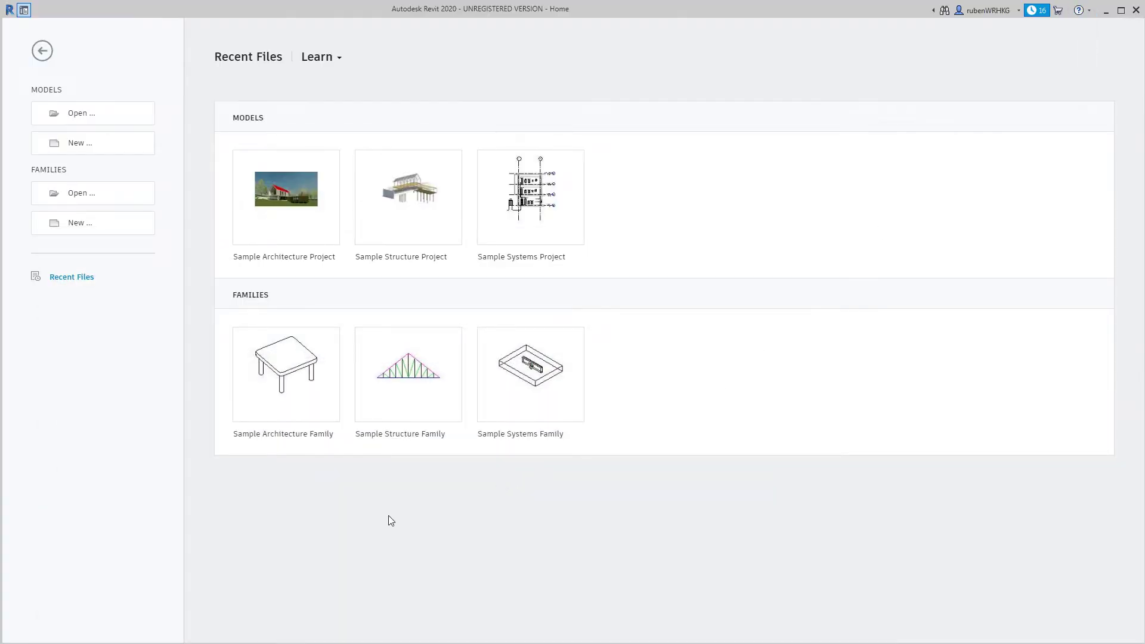
Create a new family from the Generic Model floor based.rft template
{"action": "left_click", "coordinate": [112, 229]}
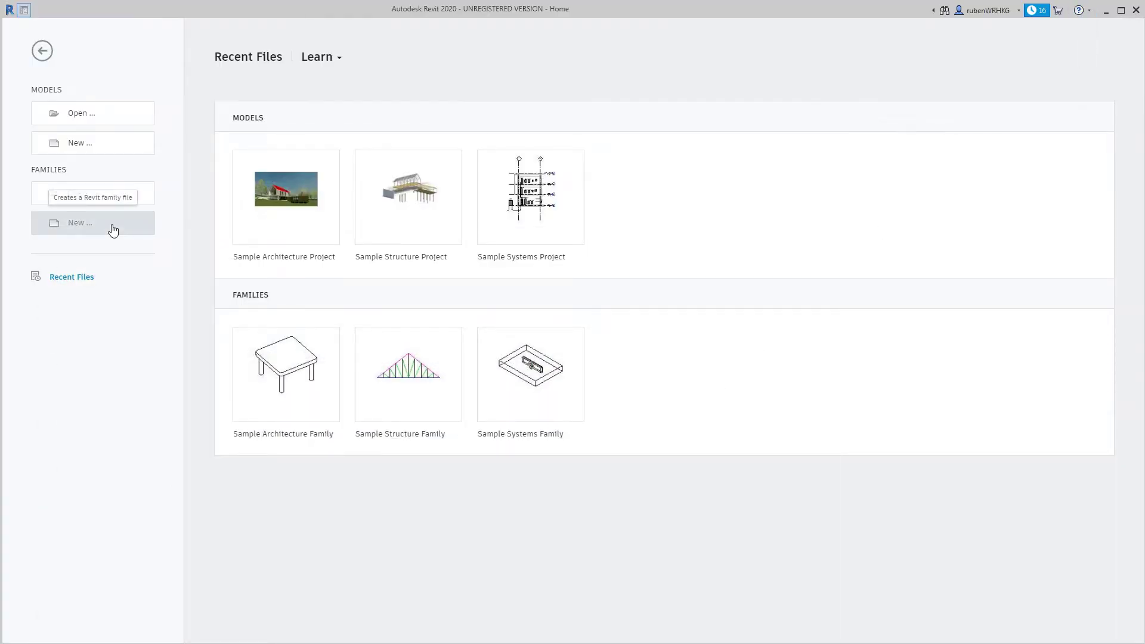
{"action": "mouse_move", "coordinate": [695, 240]}
{"action": "left_mouse_down"}
{"action": "mouse_move", "coordinate": [690, 311]}
{"action": "mouse_move", "coordinate": [682, 301]}
{"action": "left_mouse_up"}
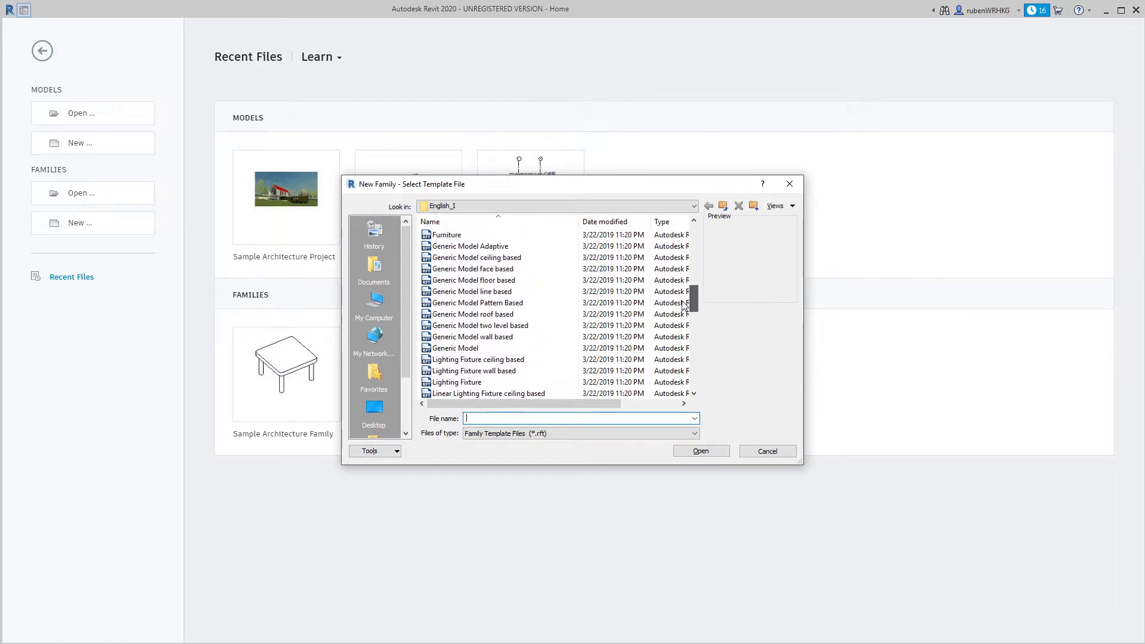
{"action": "left_click", "coordinate": [472, 280]}
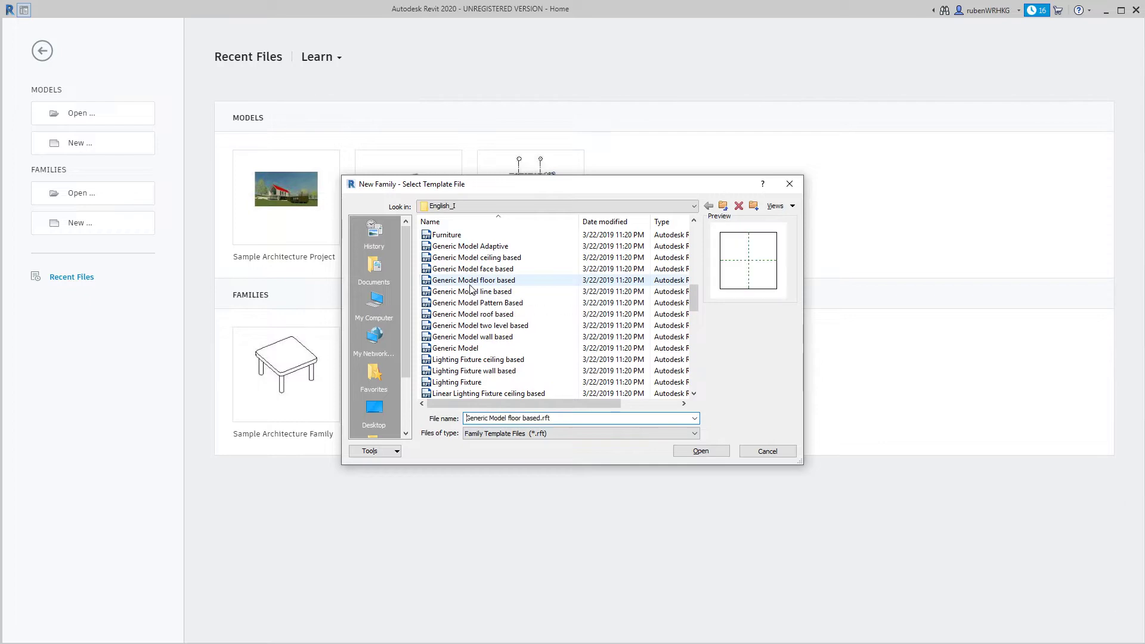
{"action": "left_click", "coordinate": [696, 453]}
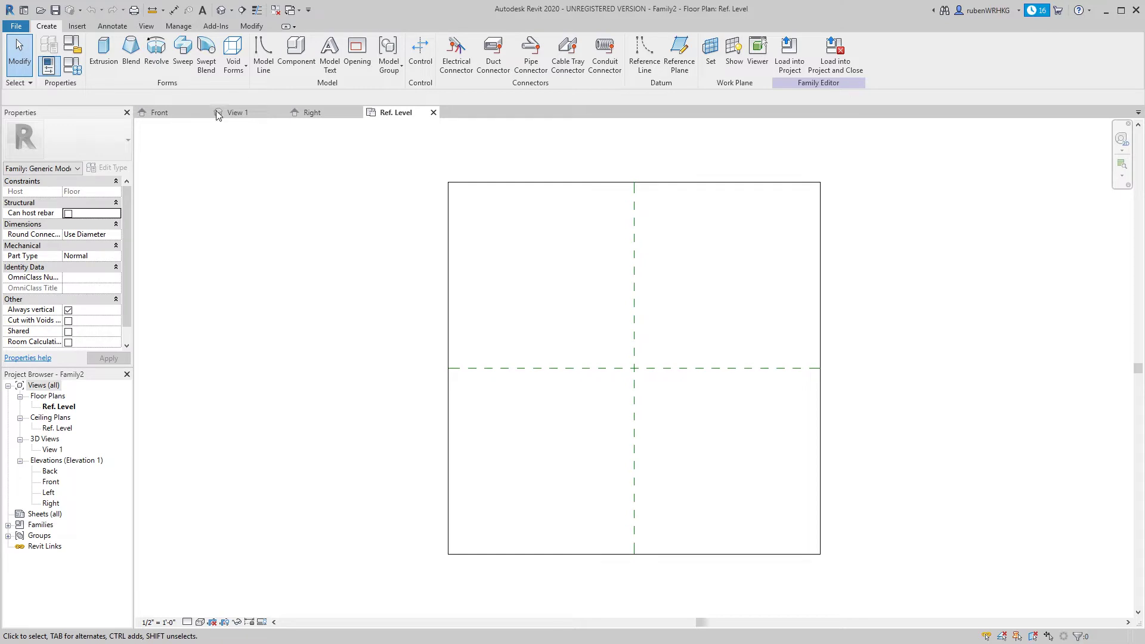
Import Cooler.dwg from the Desktop into the Ref. Level floor plan
{"action": "left_click", "coordinate": [215, 27]}
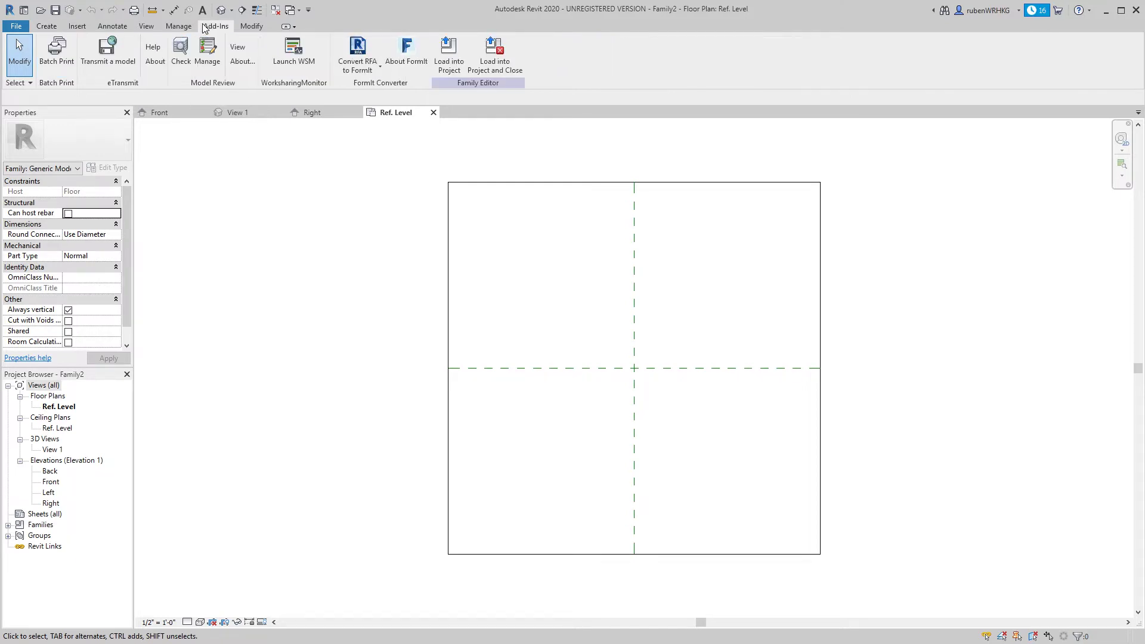
{"action": "left_click", "coordinate": [77, 27]}
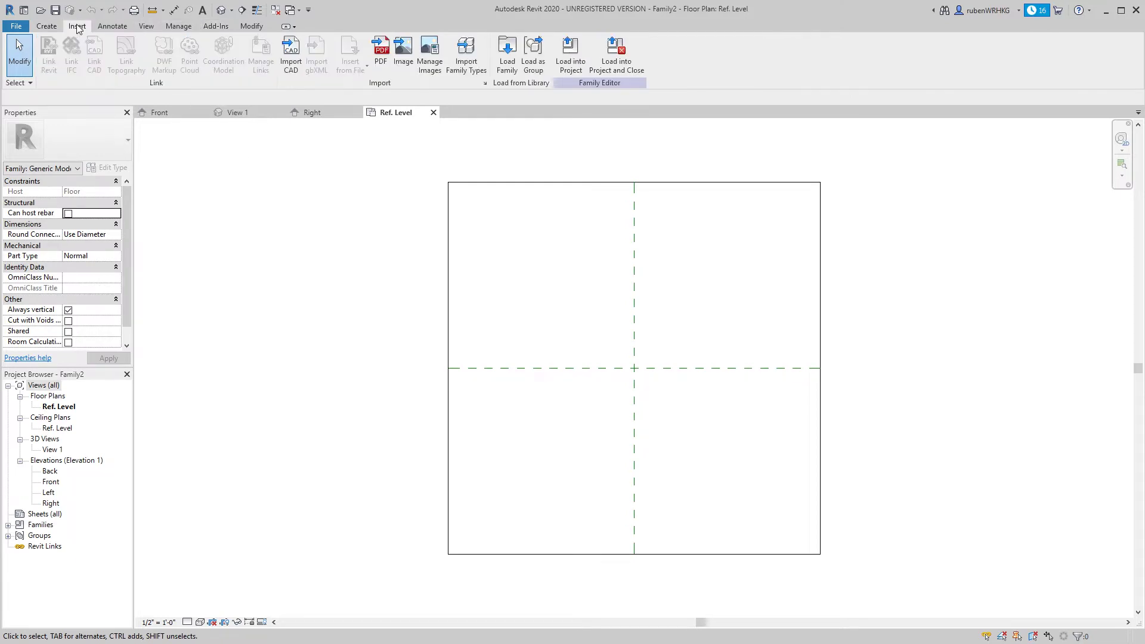
{"action": "left_click", "coordinate": [286, 56]}
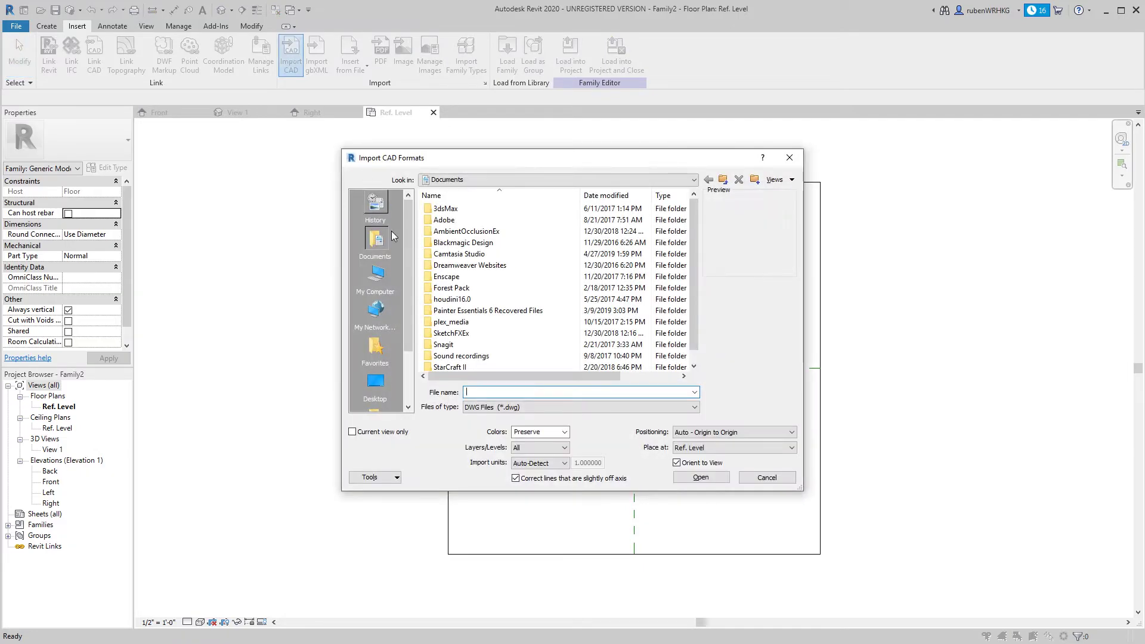
{"action": "left_click", "coordinate": [387, 388]}
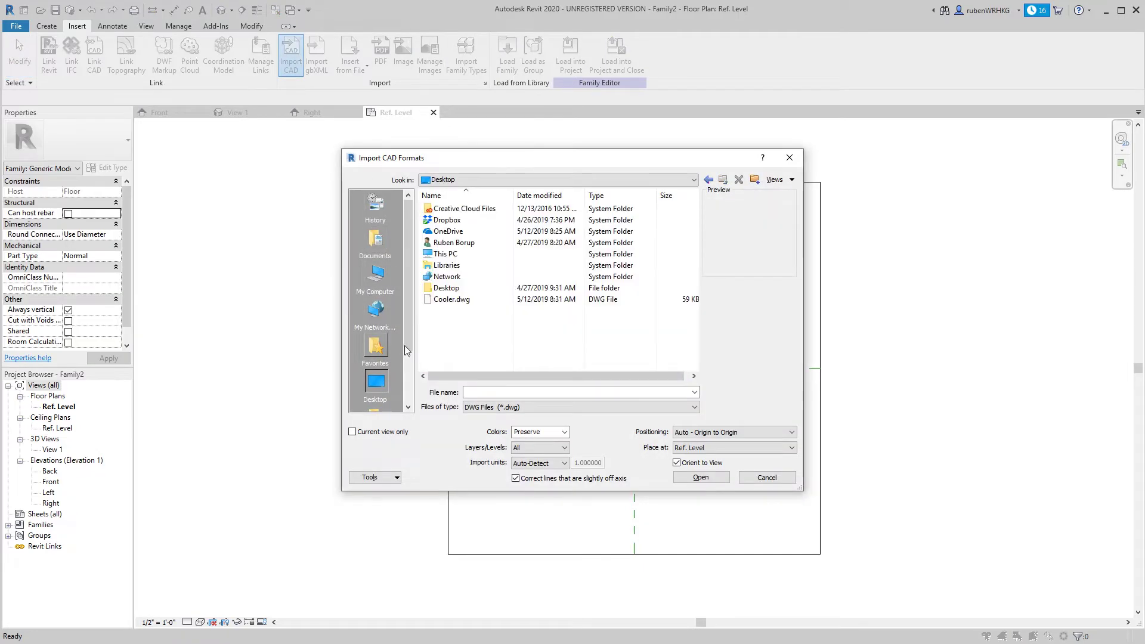
{"action": "left_click", "coordinate": [453, 301]}
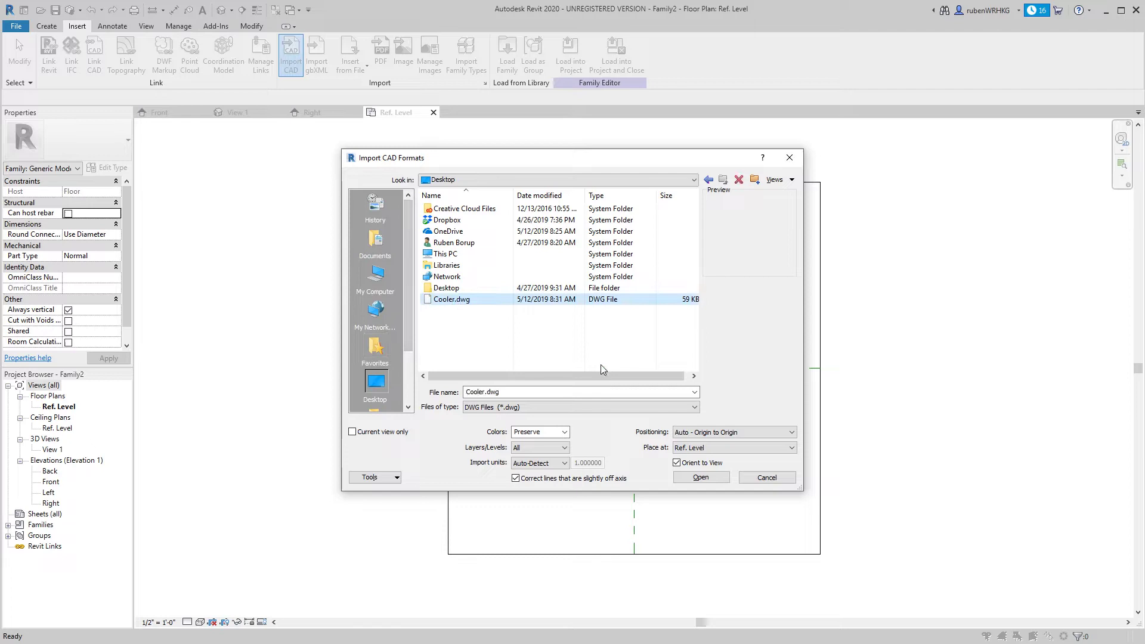
{"action": "left_click", "coordinate": [700, 478]}
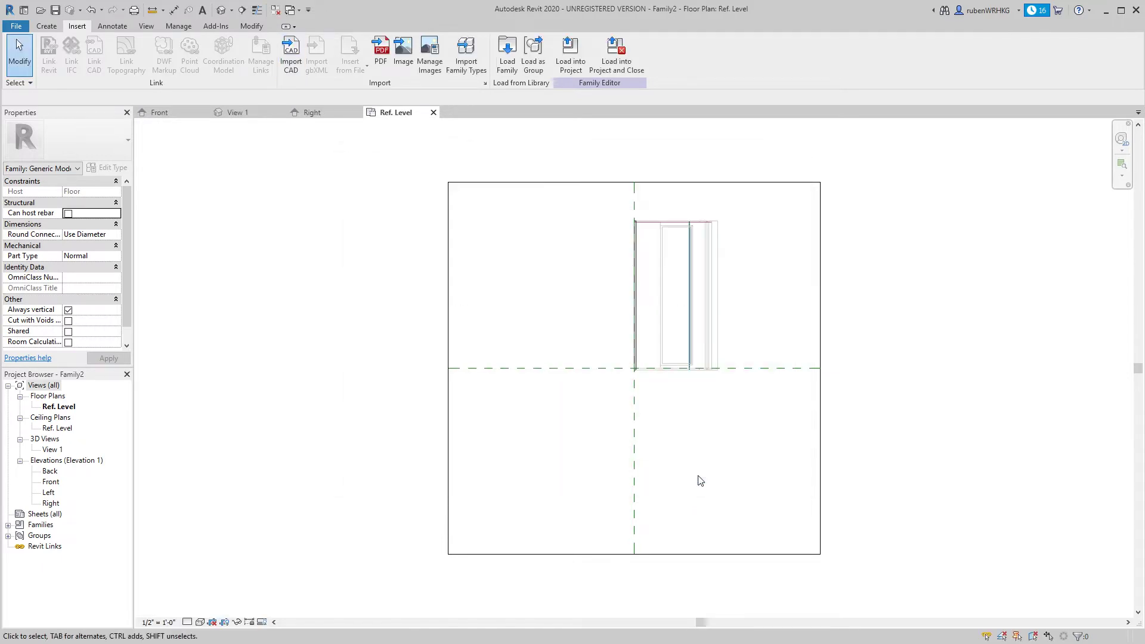
Rotate the imported cooler geometry 90 degrees
{"action": "left_click", "coordinate": [711, 326]}
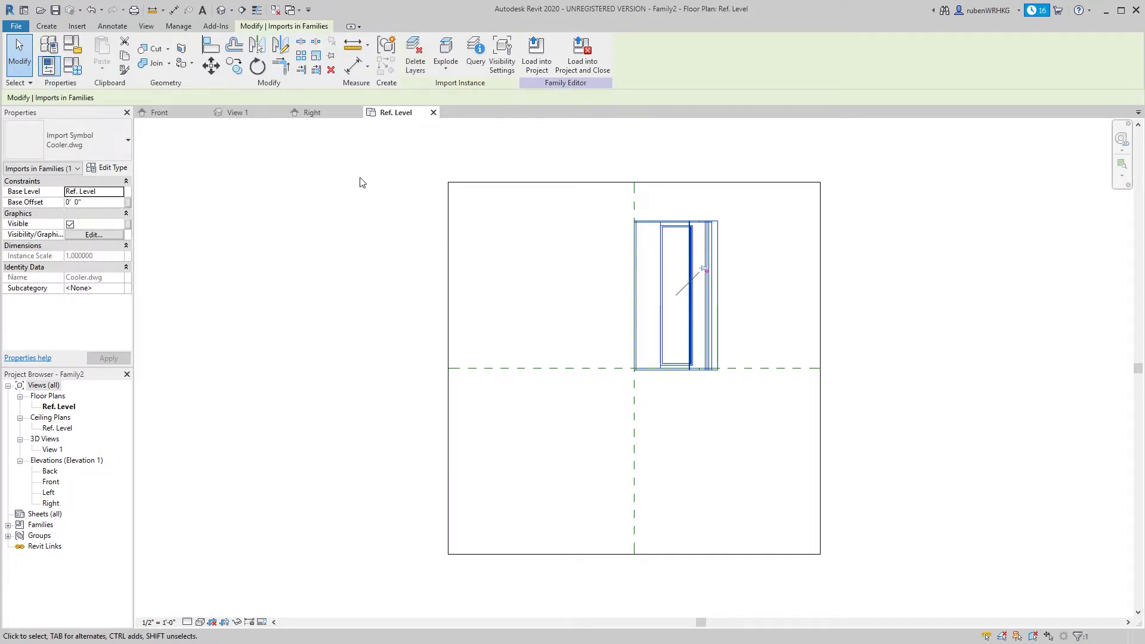
{"action": "left_click", "coordinate": [257, 66]}
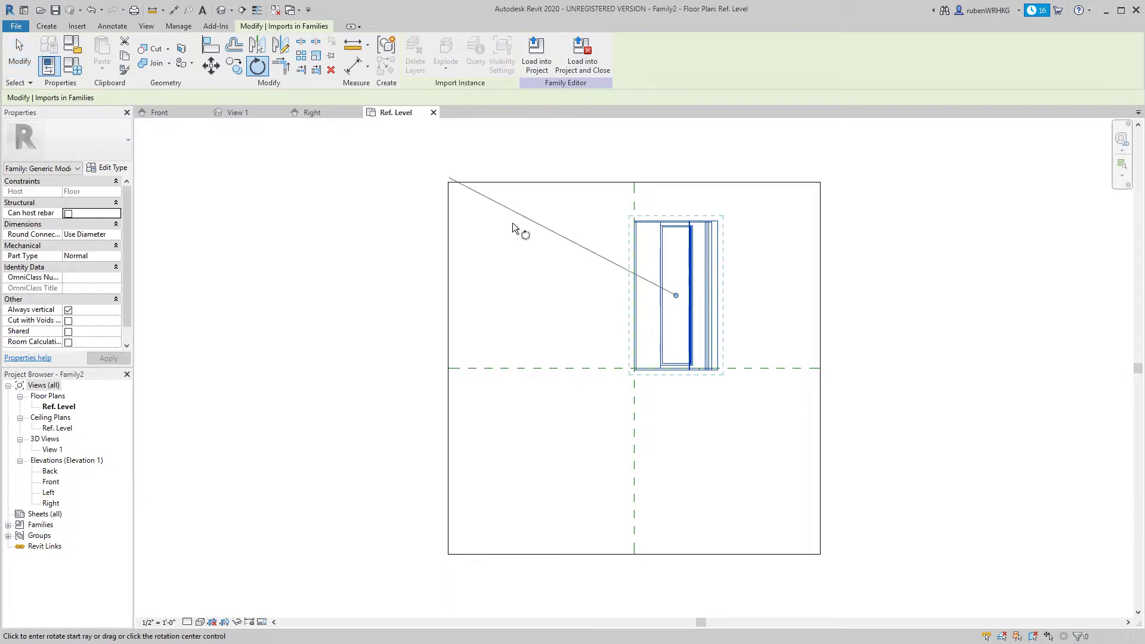
{"action": "left_click", "coordinate": [675, 195]}
{"action": "left_click", "coordinate": [868, 296]}
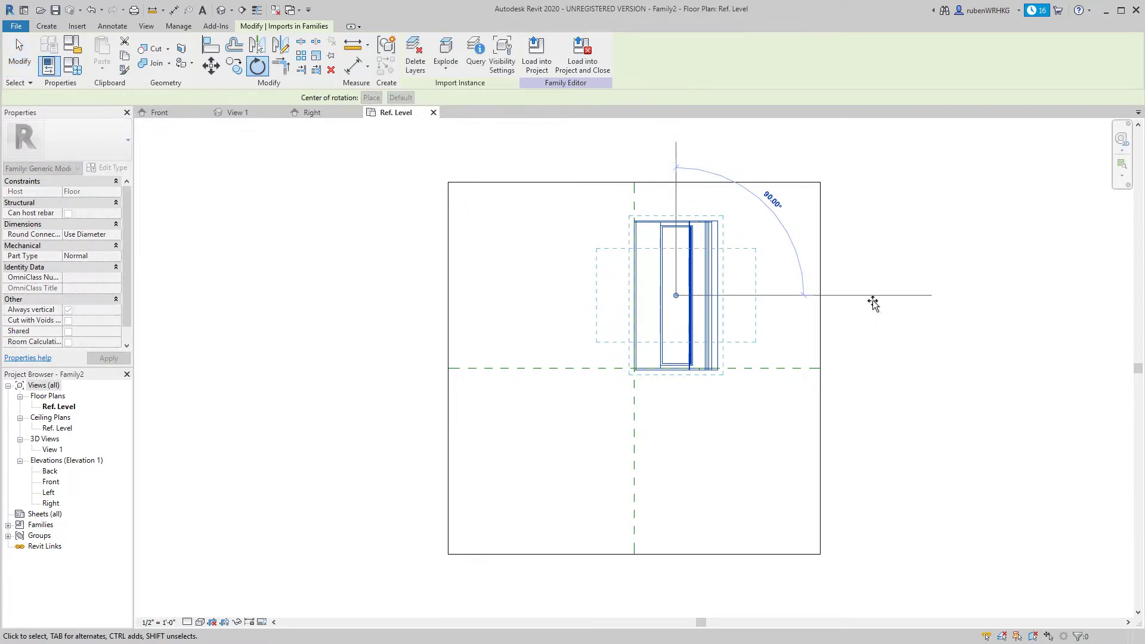
Move the cooler so its top edge sits on the horizontal reference plane
{"action": "left_click", "coordinate": [210, 66]}
{"action": "left_click", "coordinate": [674, 249]}
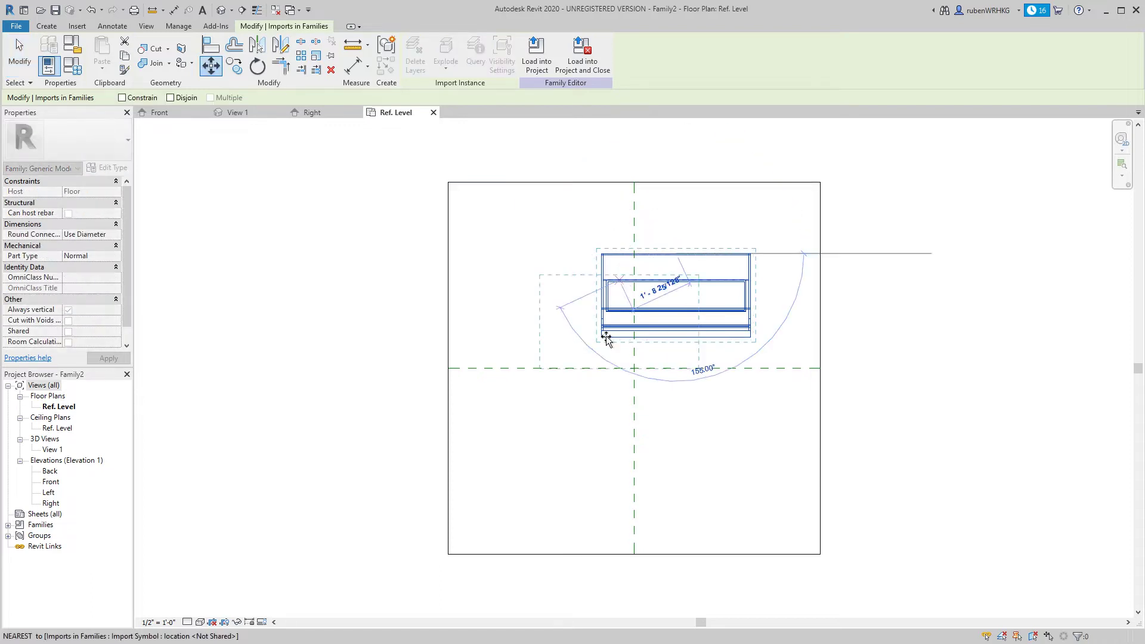
{"action": "left_click", "coordinate": [634, 370]}
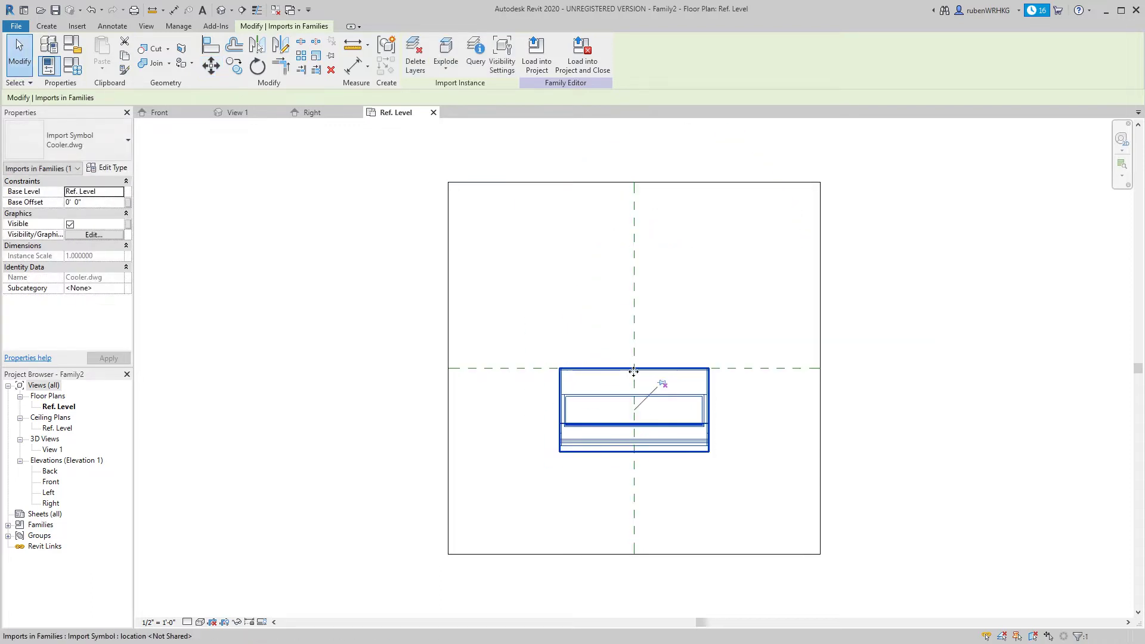
{"action": "scroll", "coordinate": [634, 371], "scroll_direction": "up", "scroll_amount": 3}
{"action": "middle_click_drag", "start_coordinate": [629, 447], "coordinate": [646, 330]}
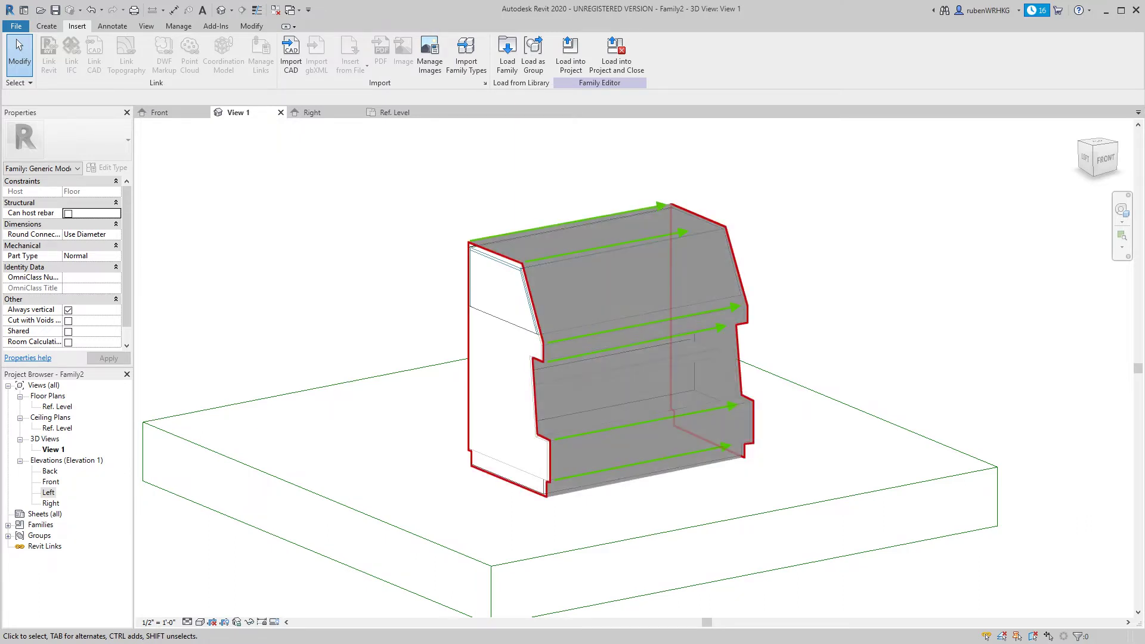
Open the Left elevation and zoom in on the cooler's side profile
{"action": "double_click", "coordinate": [49, 493]}
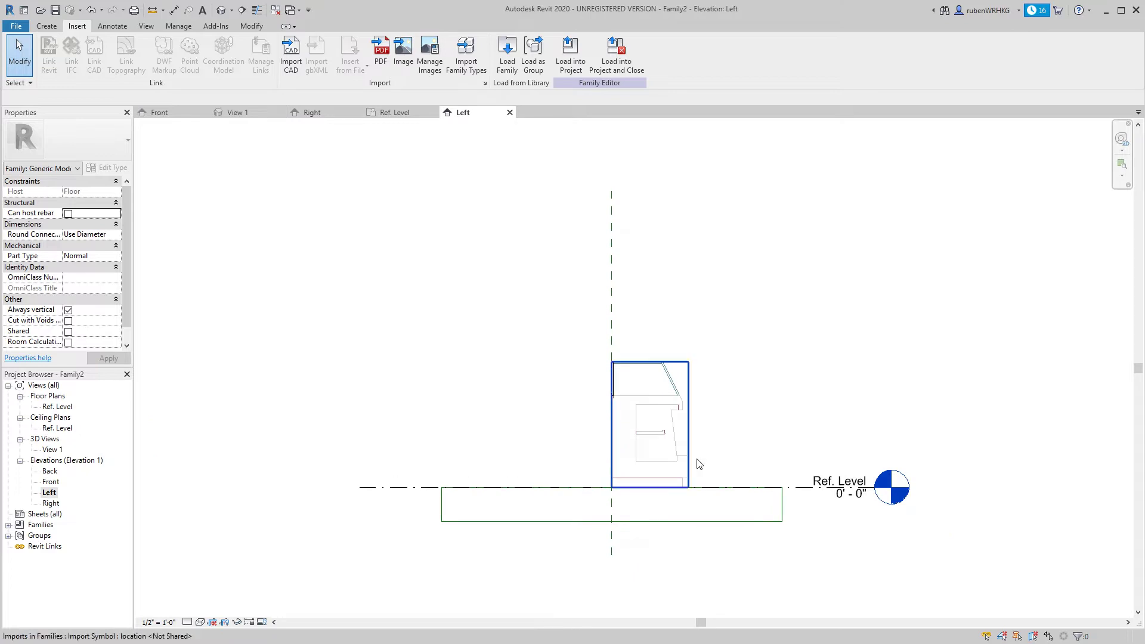
{"action": "scroll", "coordinate": [696, 462], "scroll_direction": "up", "scroll_amount": 1}
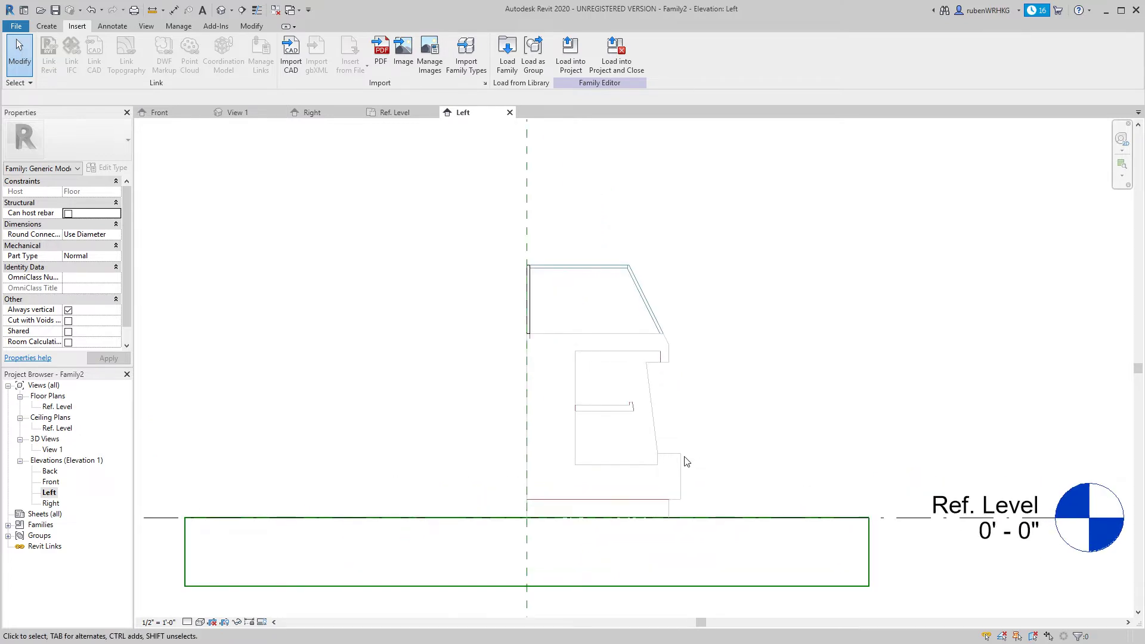
Start a new extrusion and pick the cooler's top and step edges into the sketch
{"action": "left_click", "coordinate": [45, 27]}
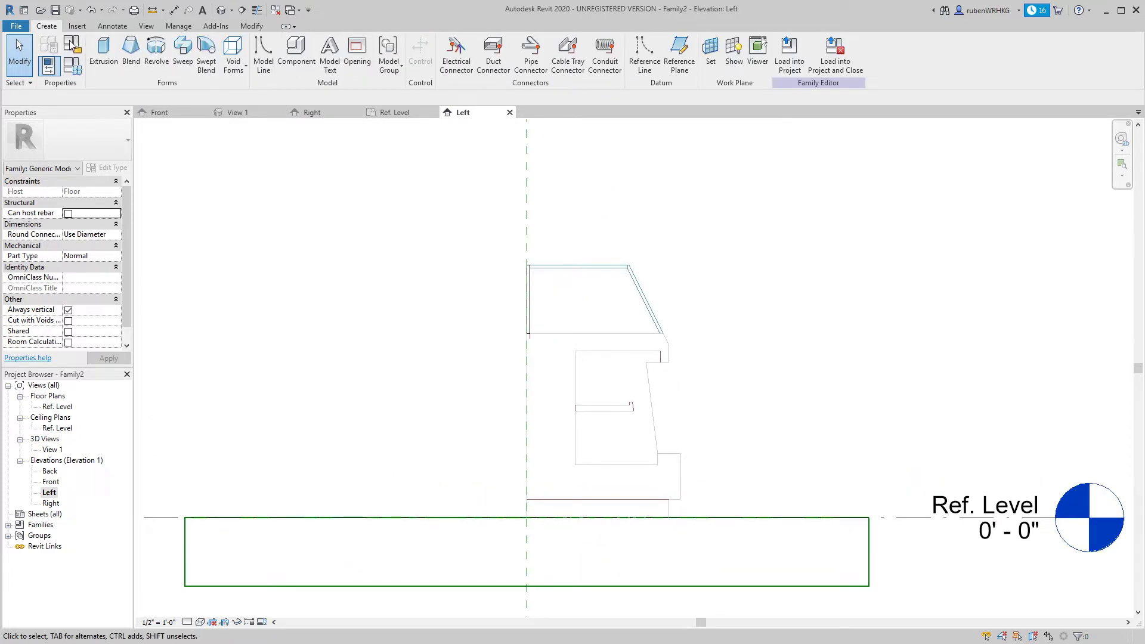
{"action": "left_click", "coordinate": [110, 56]}
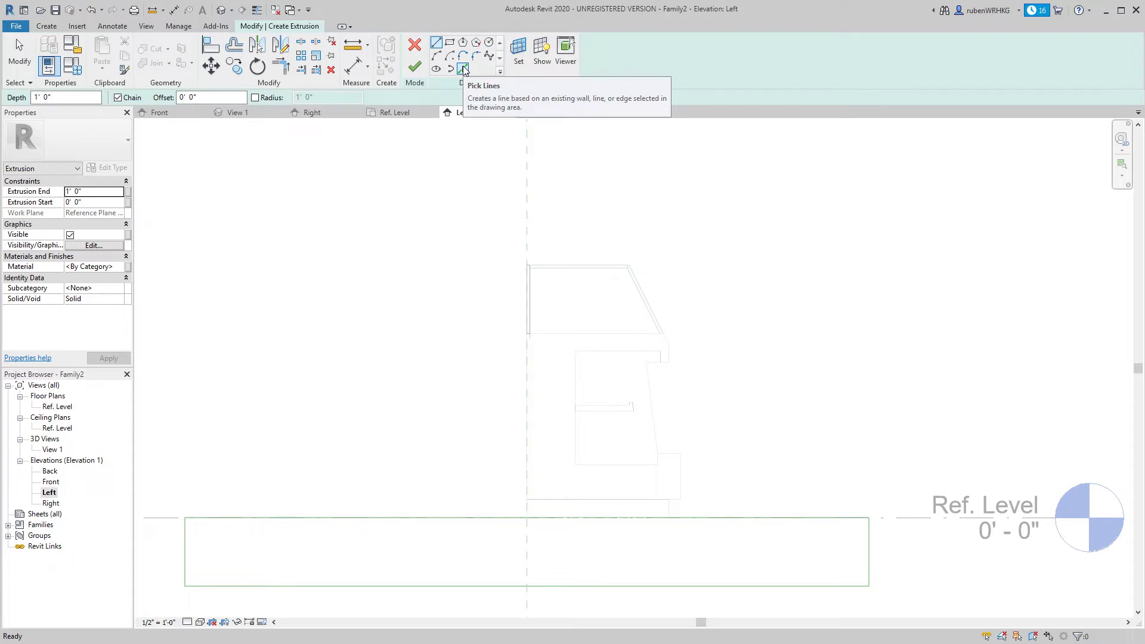
{"action": "left_click", "coordinate": [463, 70]}
{"action": "scroll", "coordinate": [601, 394], "scroll_direction": "up", "scroll_amount": 4}
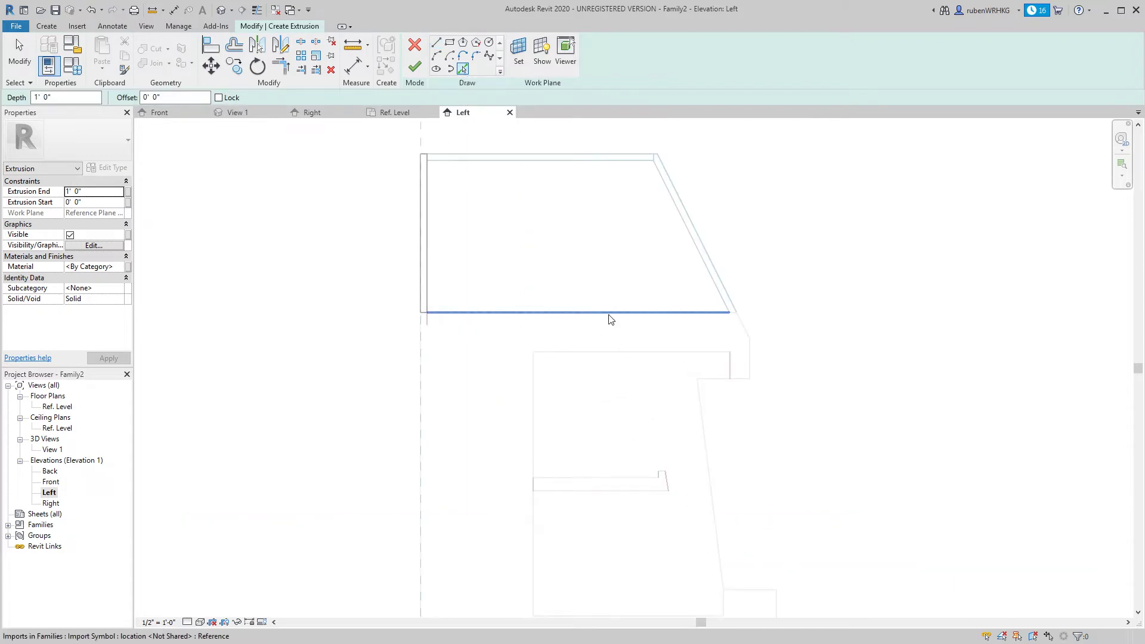
{"action": "left_click", "coordinate": [610, 316]}
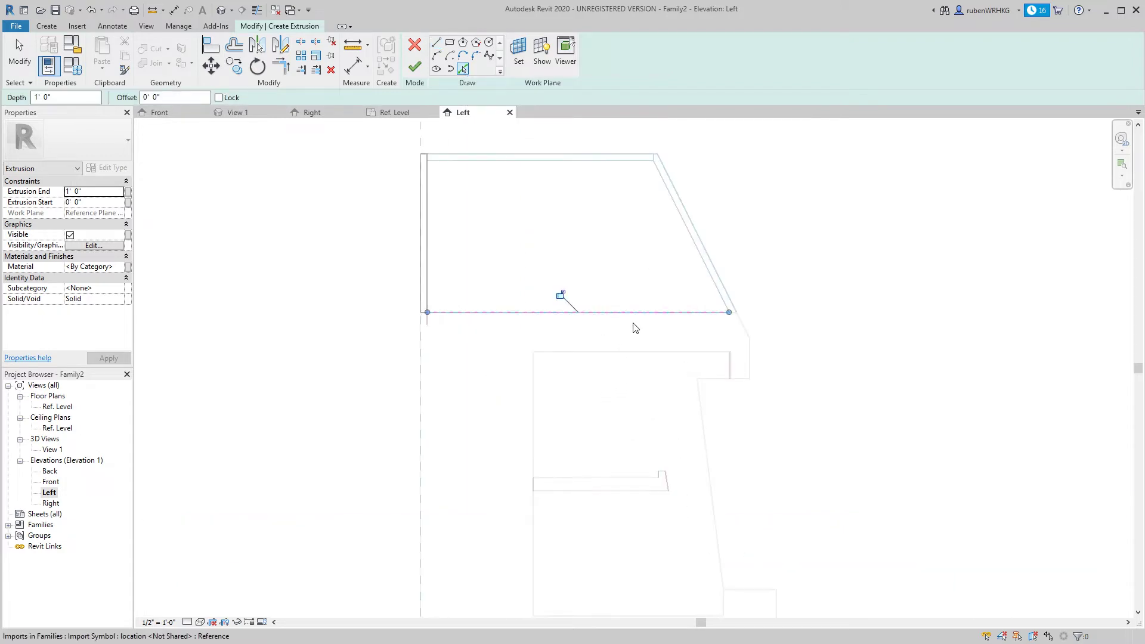
{"action": "left_click", "coordinate": [749, 366]}
{"action": "left_click", "coordinate": [713, 379]}
Pick the sloped front, base, bottom edge and centre plane, then trim corners closed
{"action": "scroll", "coordinate": [657, 339], "scroll_direction": "down", "scroll_amount": 2}
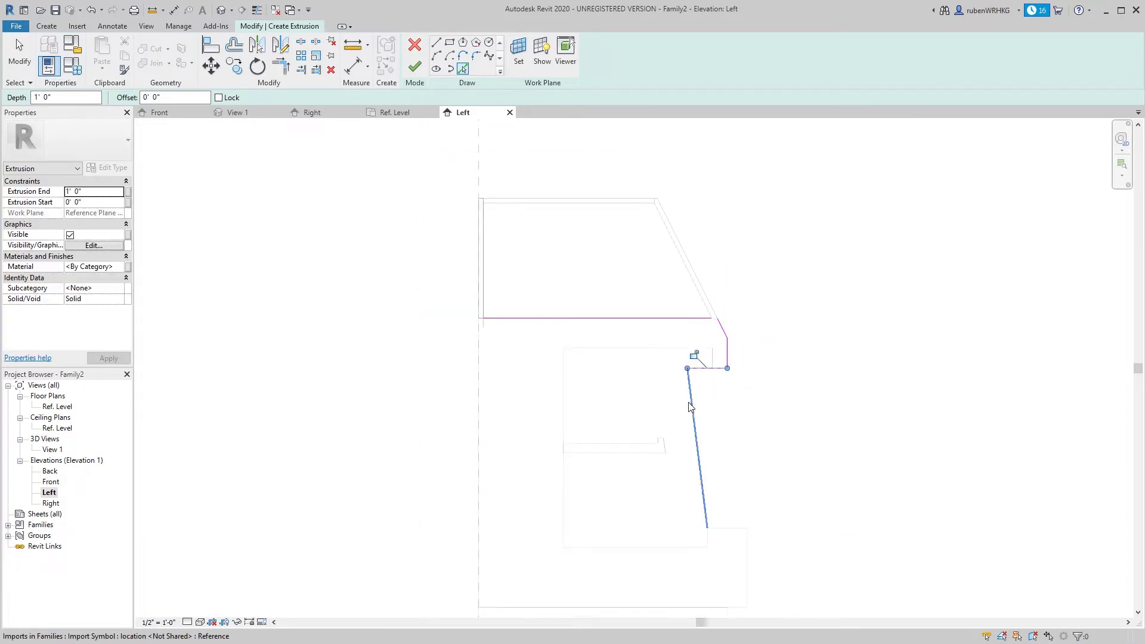
{"action": "left_click", "coordinate": [690, 407]}
{"action": "left_click", "coordinate": [747, 563]}
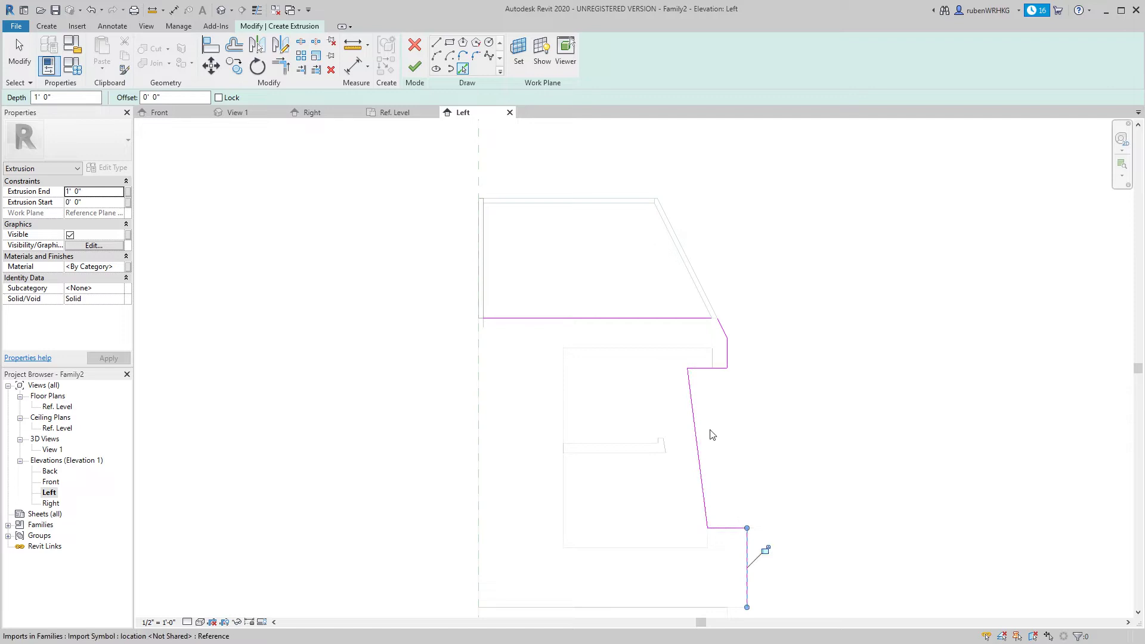
{"action": "scroll", "coordinate": [728, 395], "scroll_direction": "up", "scroll_amount": 2}
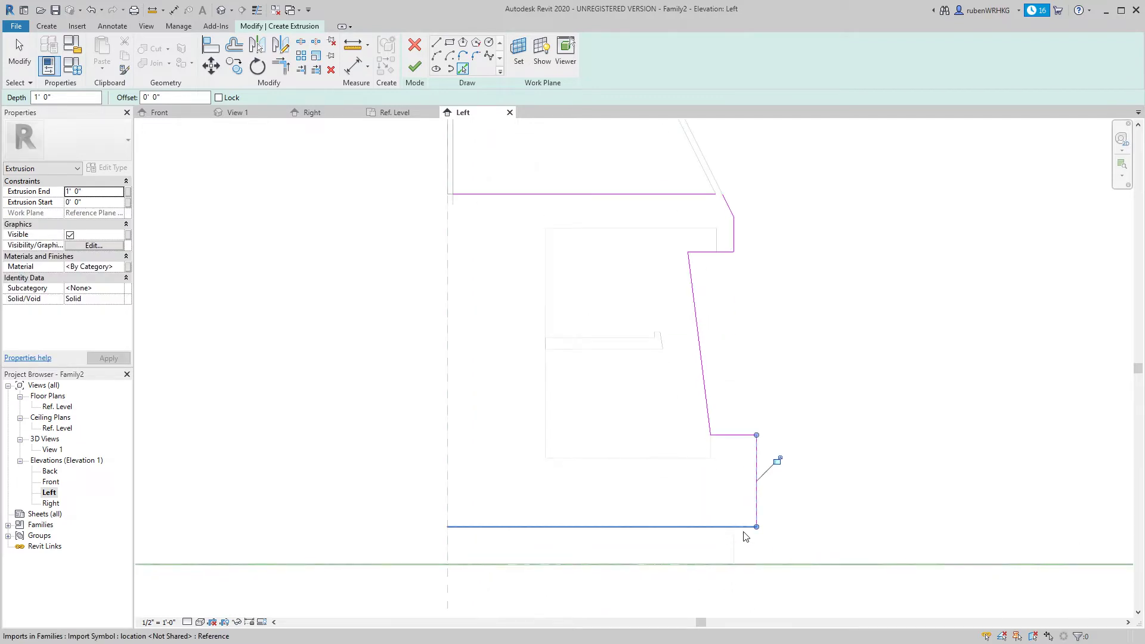
{"action": "left_click", "coordinate": [748, 529]}
{"action": "left_click", "coordinate": [449, 356]}
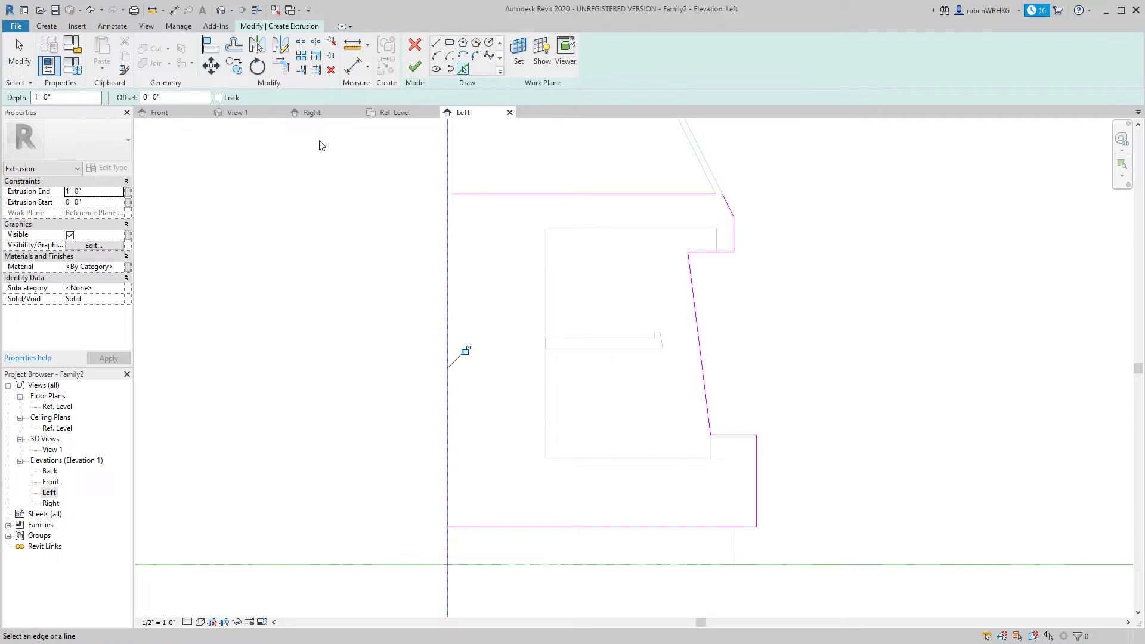
{"action": "left_click", "coordinate": [280, 65]}
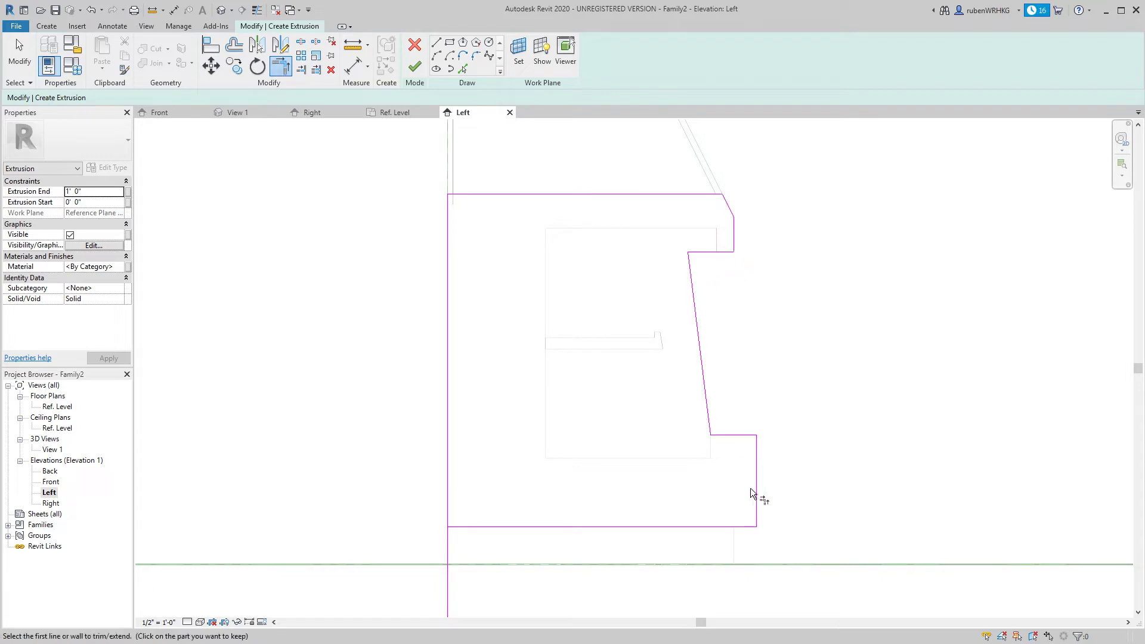
{"action": "left_click", "coordinate": [497, 529]}
{"action": "left_click", "coordinate": [448, 510]}
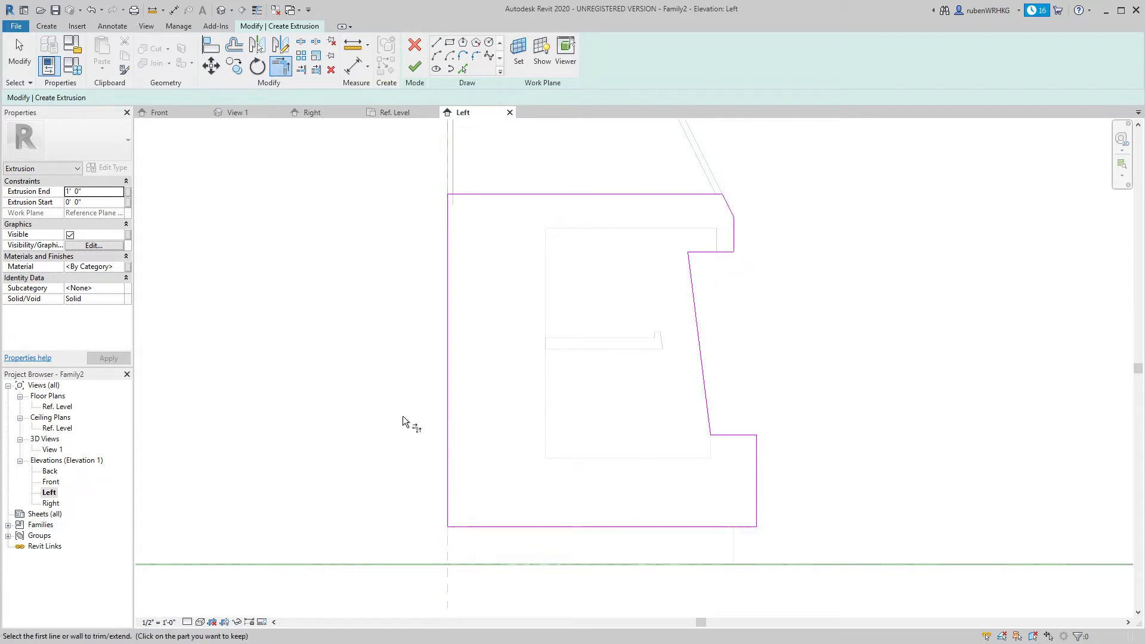
Finish the extrusion and reshape it in Front view into a thin left side panel
{"action": "left_click", "coordinate": [416, 67]}
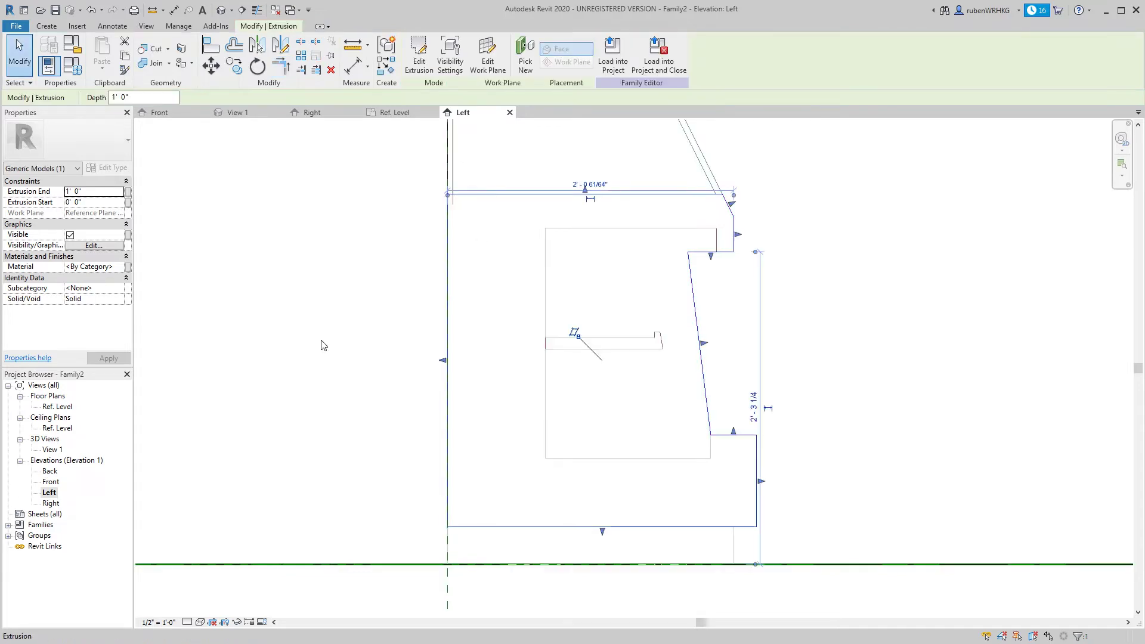
{"action": "double_click", "coordinate": [52, 449]}
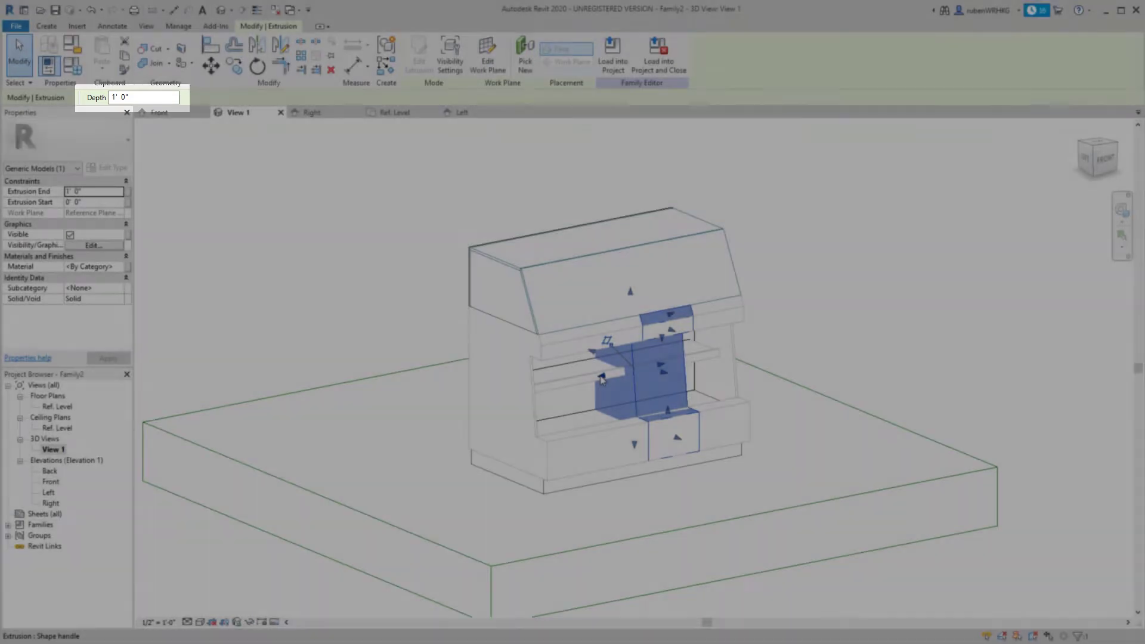
{"action": "left_click_drag", "start_coordinate": [601, 379], "coordinate": [563, 393]}
{"action": "left_click", "coordinate": [50, 482]}
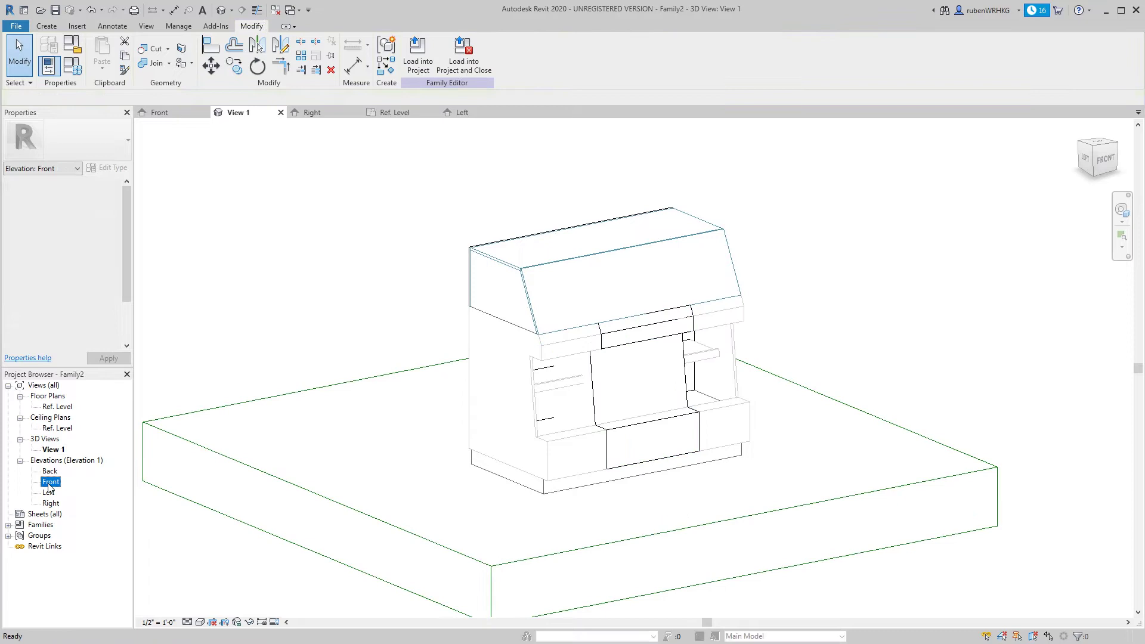
{"action": "double_click", "coordinate": [51, 481]}
{"action": "left_click_drag", "start_coordinate": [561, 339], "coordinate": [462, 347]}
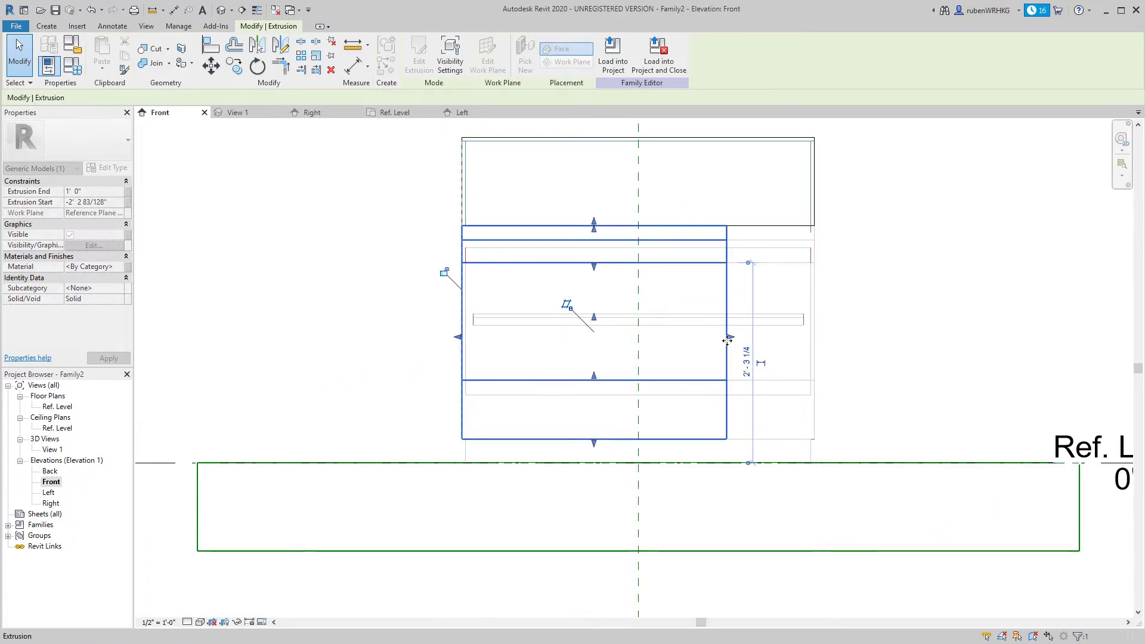
{"action": "left_click_drag", "start_coordinate": [728, 339], "coordinate": [464, 337]}
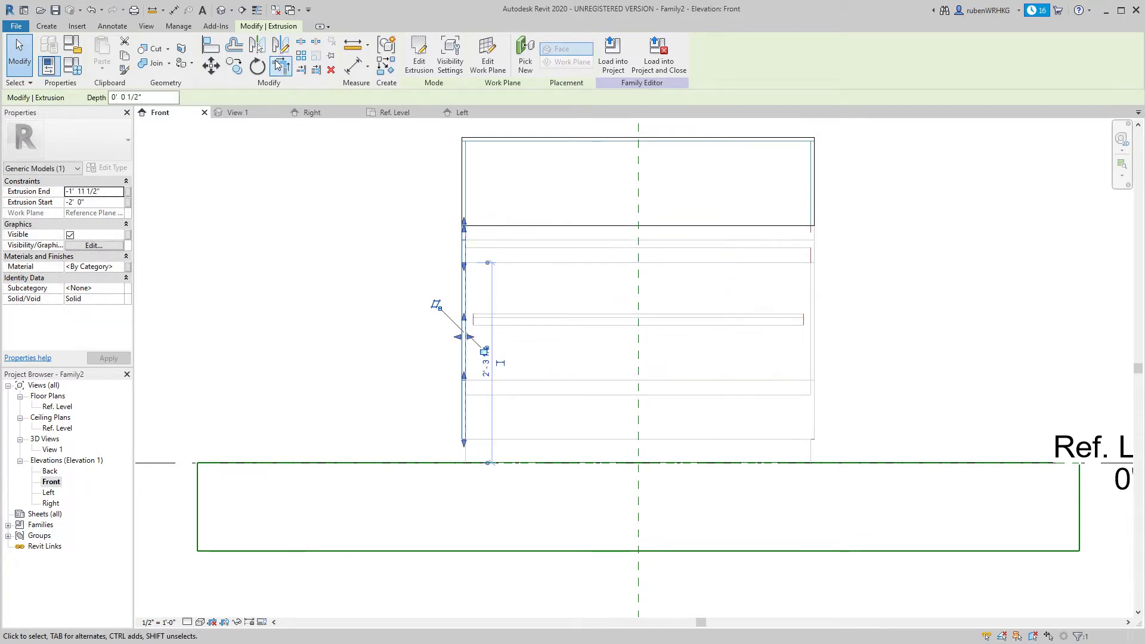
Mirror the side panel across the centre reference plane
{"action": "left_click", "coordinate": [258, 45]}
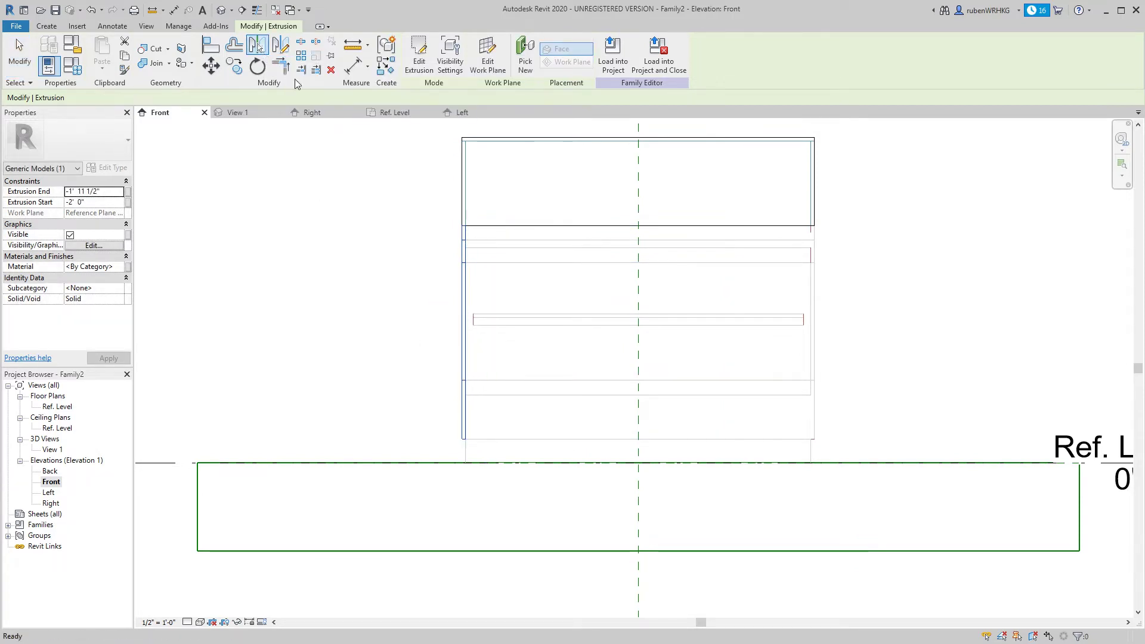
{"action": "left_click", "coordinate": [638, 284]}
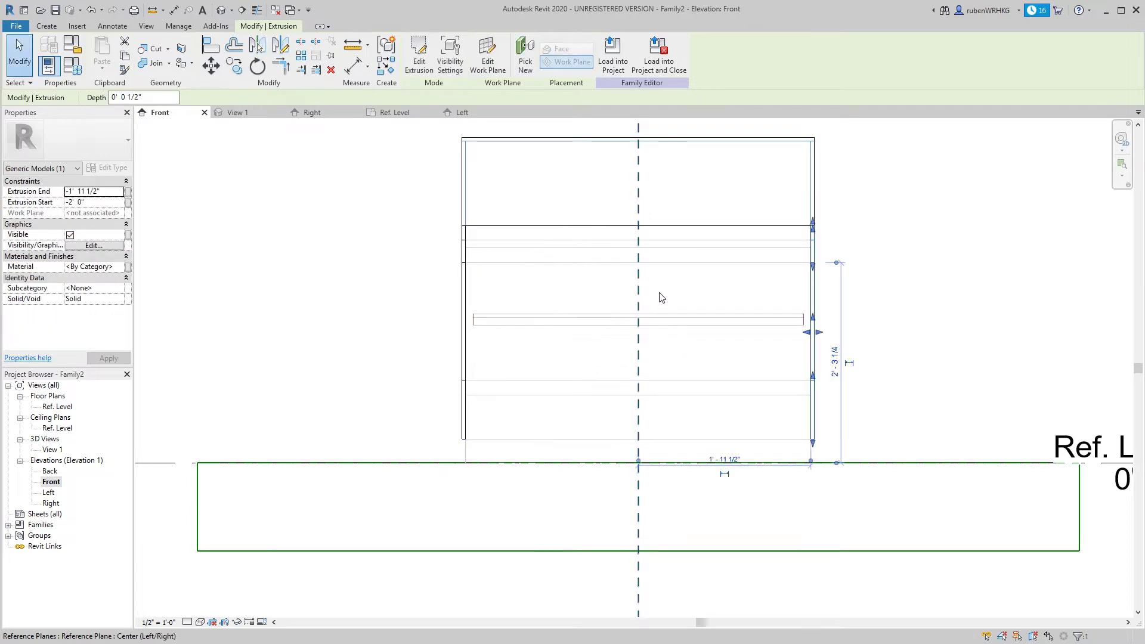
{"action": "left_click", "coordinate": [329, 309]}
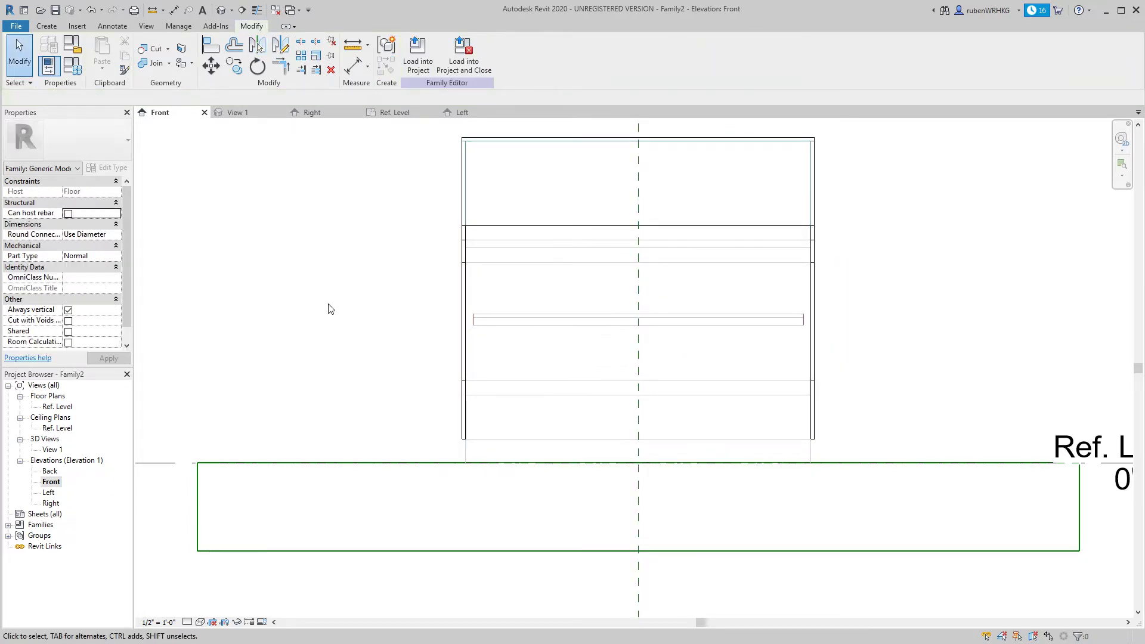
In the Left elevation, trace the frame's outer outline and inner opening with Pick Lines
{"action": "double_click", "coordinate": [49, 494]}
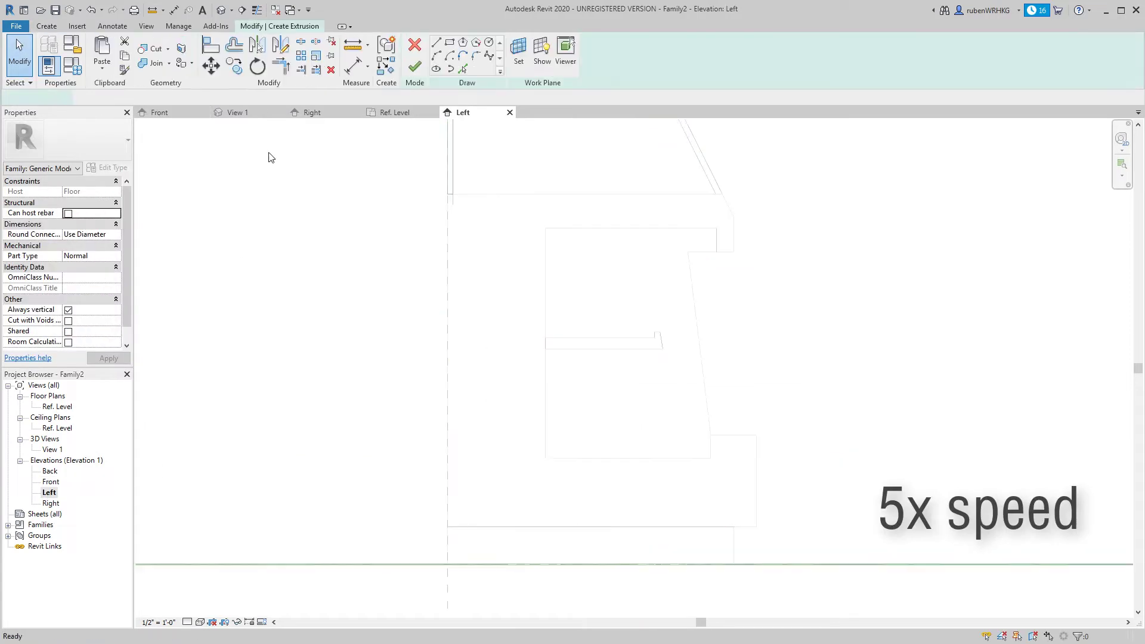
{"action": "left_click", "coordinate": [463, 68]}
{"action": "left_click", "coordinate": [584, 194]}
{"action": "left_click", "coordinate": [733, 233]}
{"action": "left_click", "coordinate": [709, 252]}
{"action": "left_click", "coordinate": [716, 240]}
{"action": "left_click", "coordinate": [632, 228]}
{"action": "left_click", "coordinate": [545, 340]}
{"action": "left_click", "coordinate": [632, 458]}
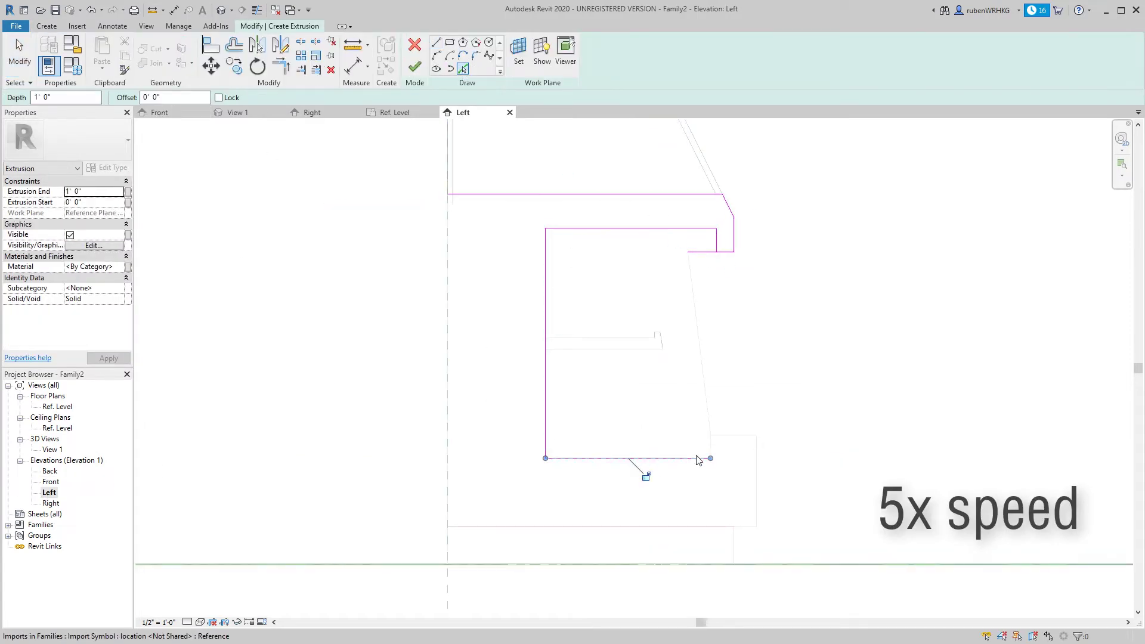
{"action": "left_click", "coordinate": [710, 447]}
{"action": "left_click", "coordinate": [733, 436]}
{"action": "left_click", "coordinate": [756, 483]}
{"action": "left_click", "coordinate": [716, 526]}
{"action": "left_click", "coordinate": [734, 543]}
{"action": "left_click", "coordinate": [539, 564]}
{"action": "left_click", "coordinate": [447, 357]}
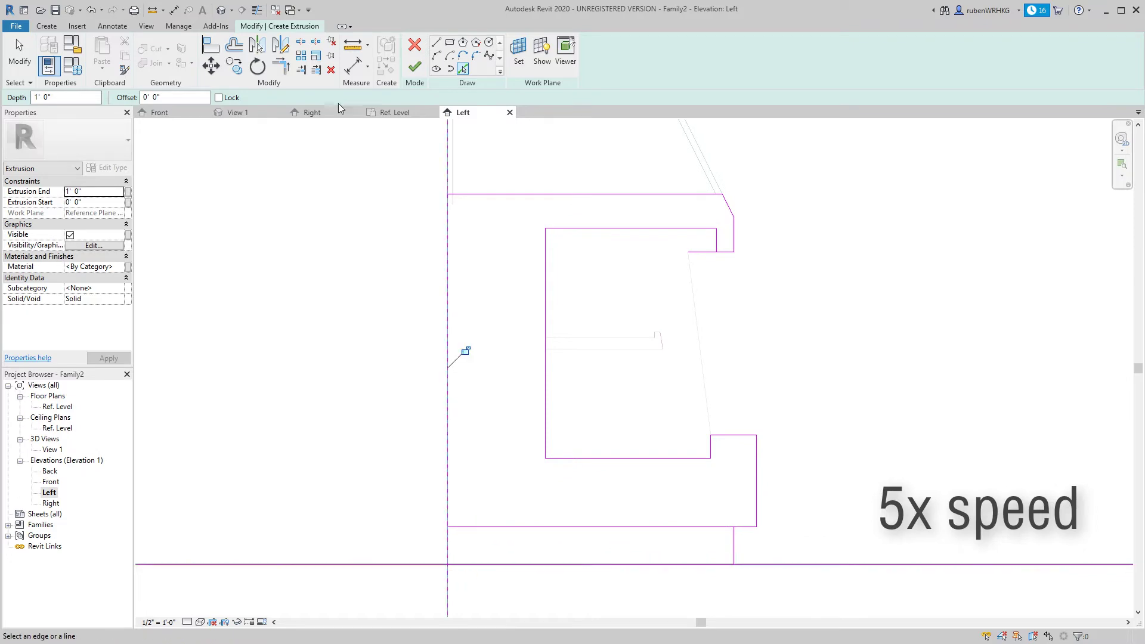
Trim the outline and opening lines into closed corners using TR
{"action": "key", "text": "t"}
{"action": "key", "text": "r"}
{"action": "left_click", "coordinate": [656, 564]}
{"action": "left_click", "coordinate": [734, 545]}
{"action": "left_click", "coordinate": [537, 564]}
{"action": "left_click", "coordinate": [447, 477]}
{"action": "left_click", "coordinate": [447, 358]}
{"action": "left_click", "coordinate": [536, 194]}
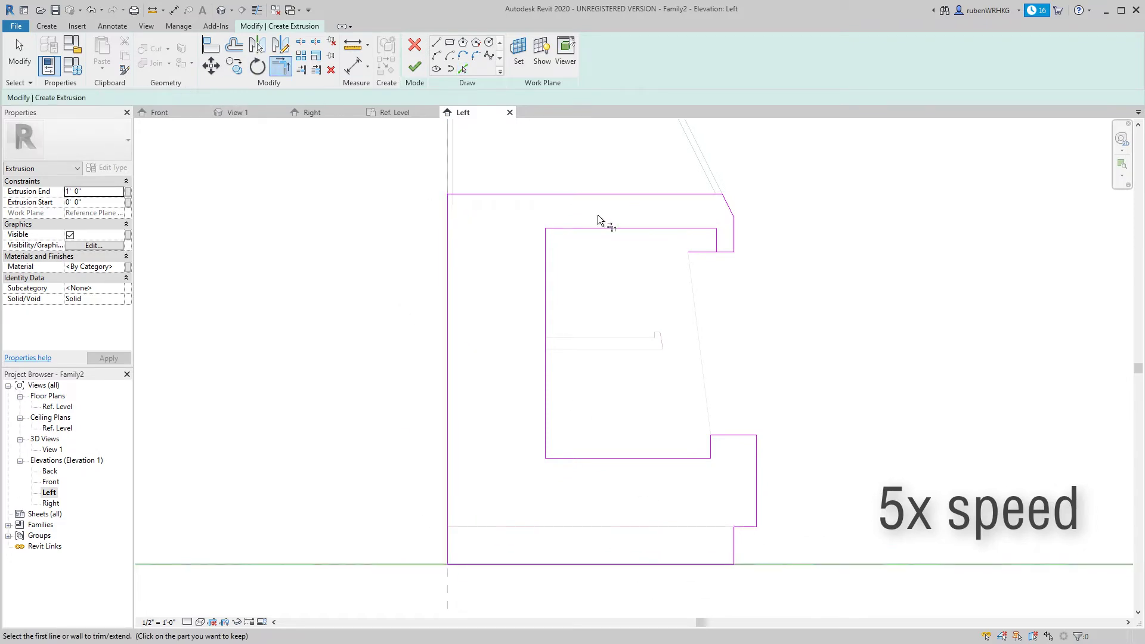
{"action": "left_click", "coordinate": [716, 242]}
{"action": "left_click", "coordinate": [725, 251]}
Finish the frame extrusion and stretch it between both side panels in Front view
{"action": "left_click", "coordinate": [414, 66]}
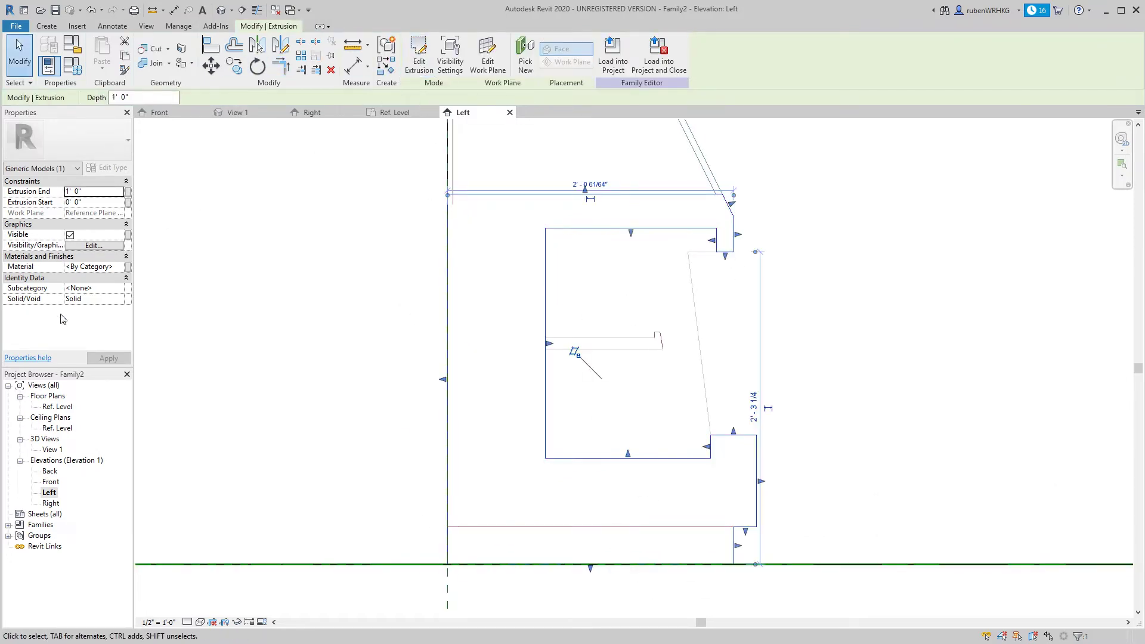
{"action": "double_click", "coordinate": [50, 481]}
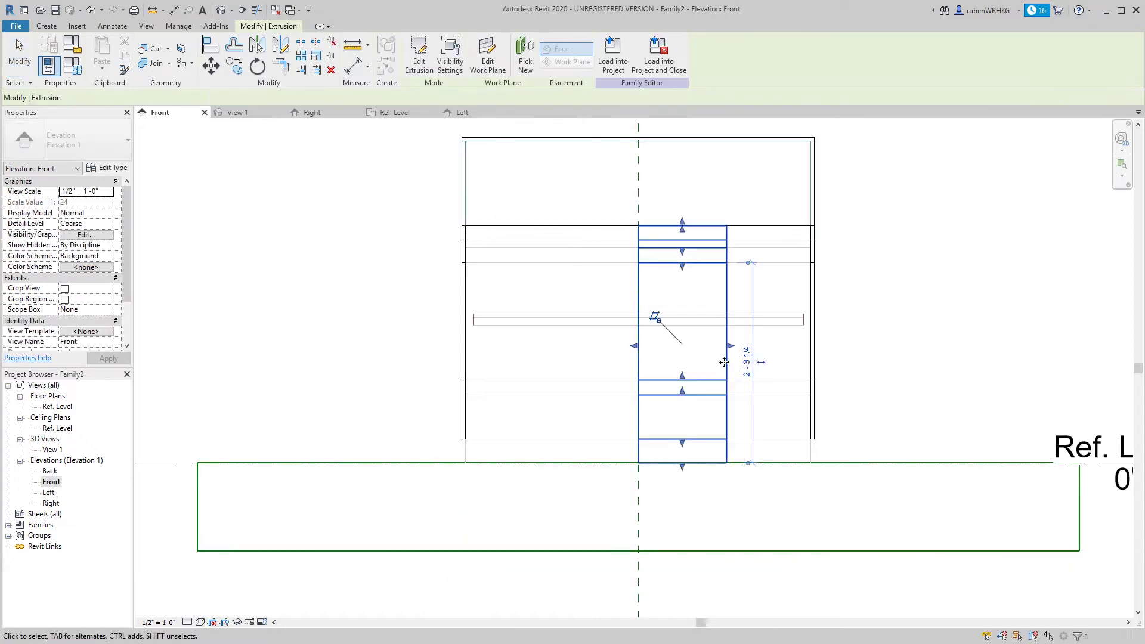
{"action": "left_click_drag", "start_coordinate": [730, 347], "coordinate": [808, 326]}
{"action": "left_click_drag", "start_coordinate": [632, 345], "coordinate": [447, 327]}
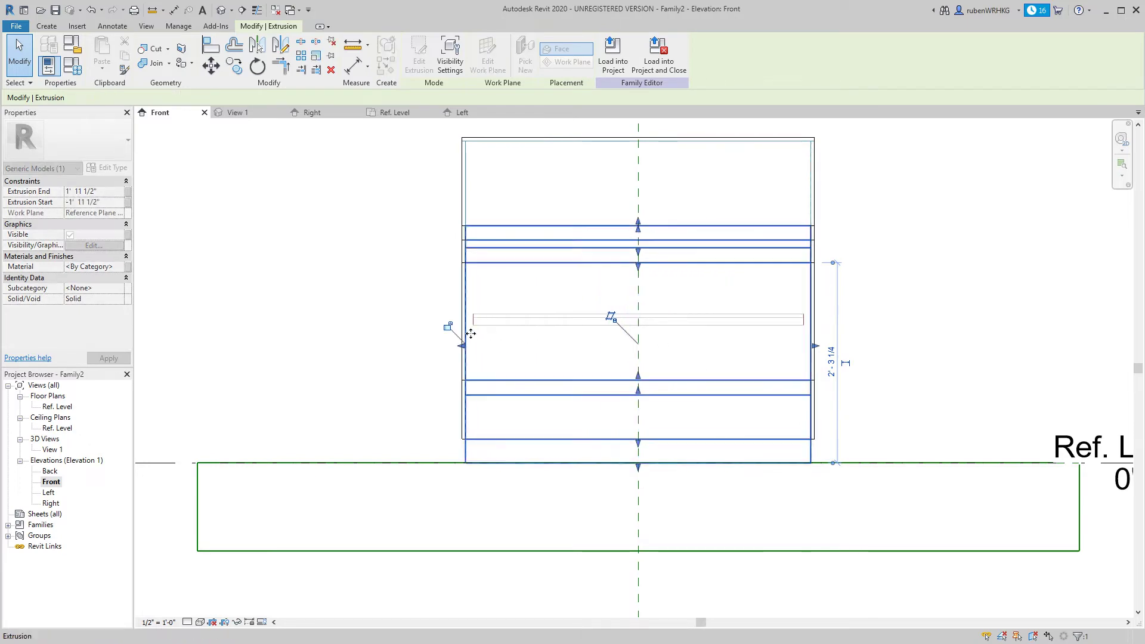
{"action": "left_click", "coordinate": [383, 343]}
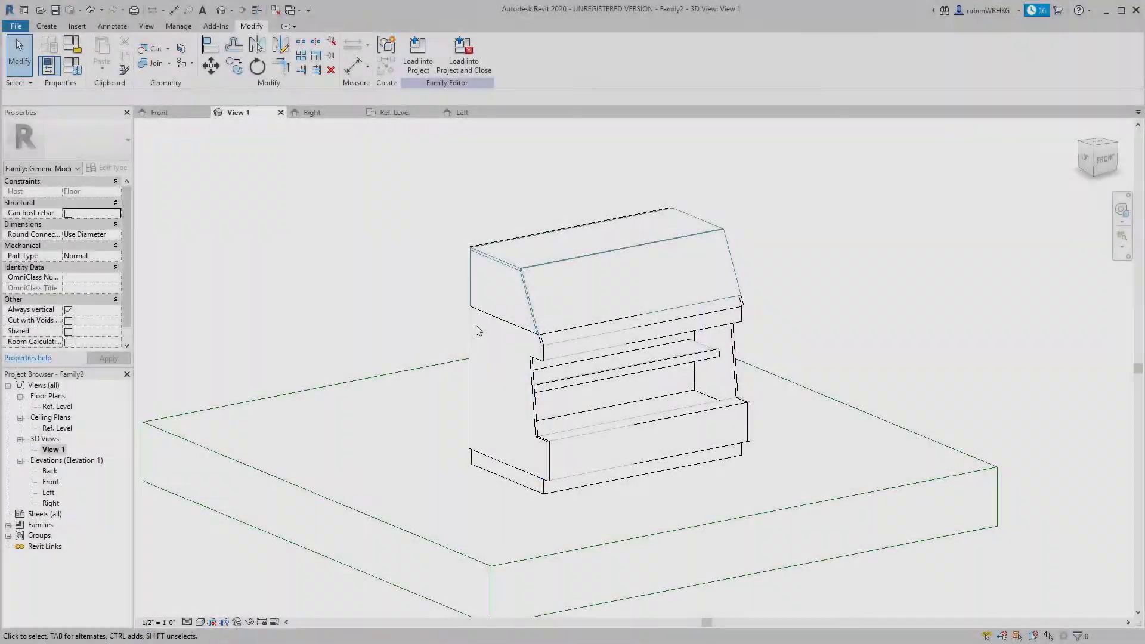
{"action": "key", "text": "Tab"}
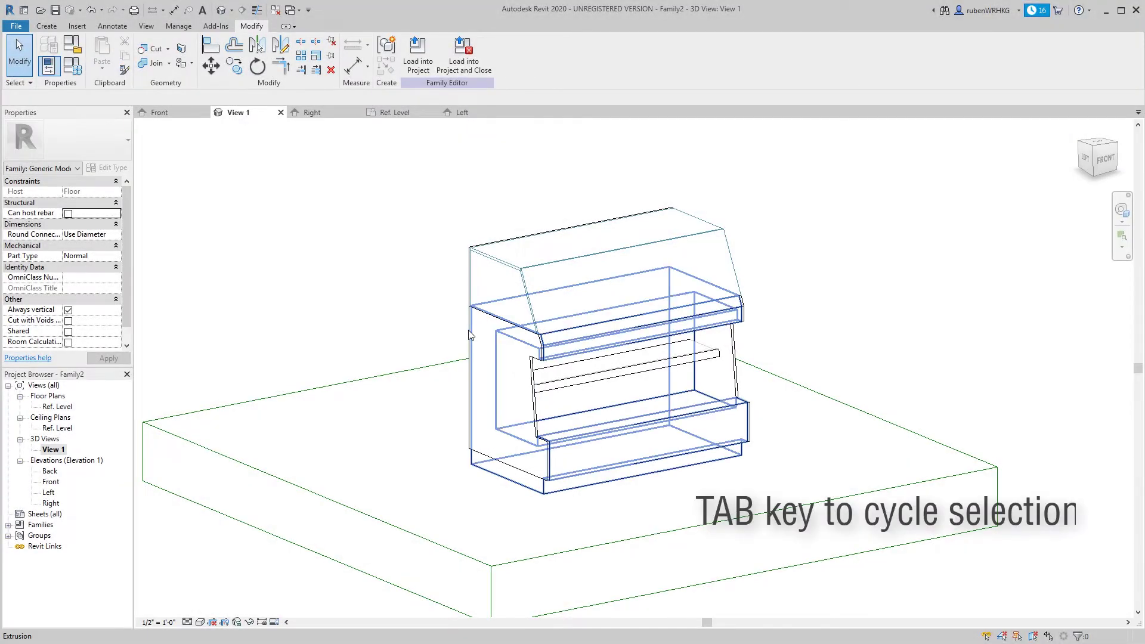
{"action": "key", "text": "Tab"}
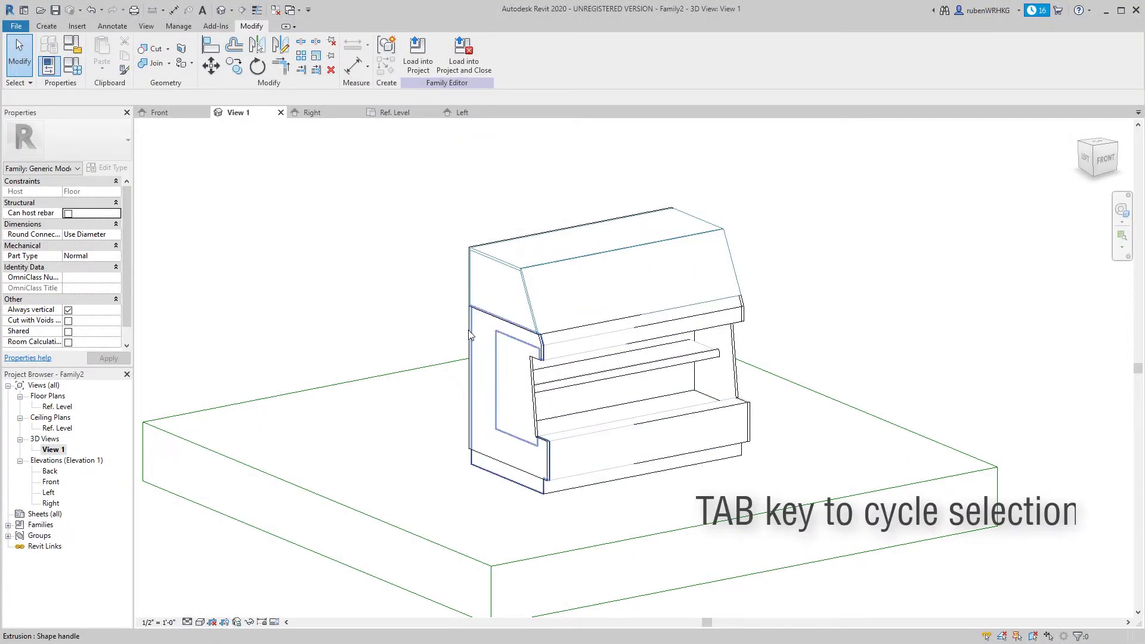
{"action": "key", "text": "Tab"}
{"action": "key", "text": "Tab"}
{"action": "key", "text": "Tab"}
{"action": "left_click", "coordinate": [471, 335]}
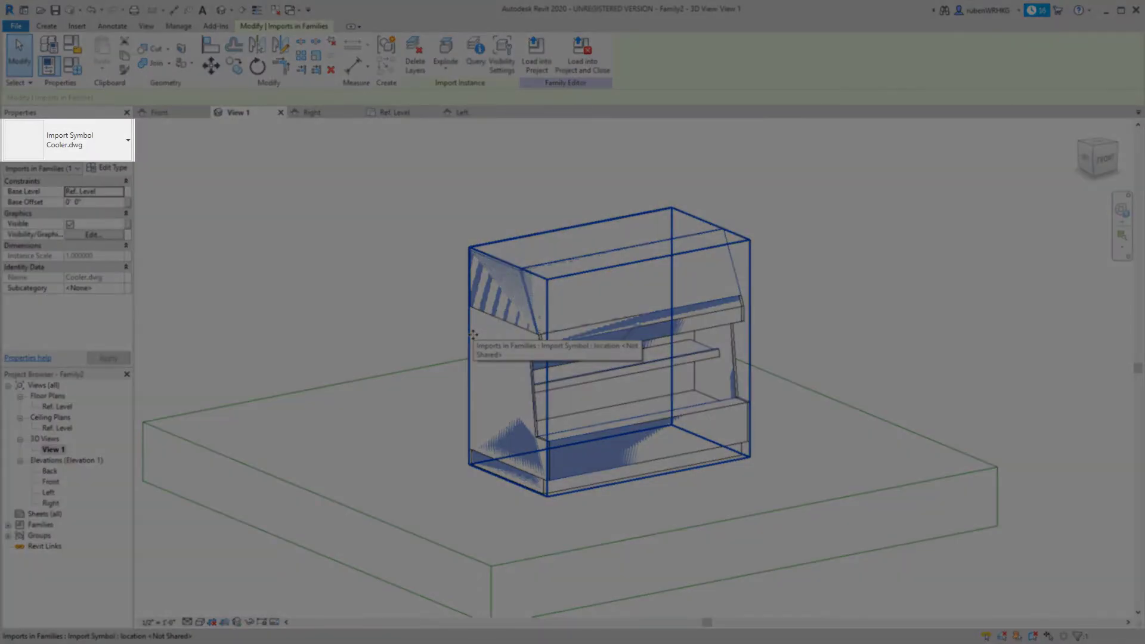
{"action": "key", "text": "Escape"}
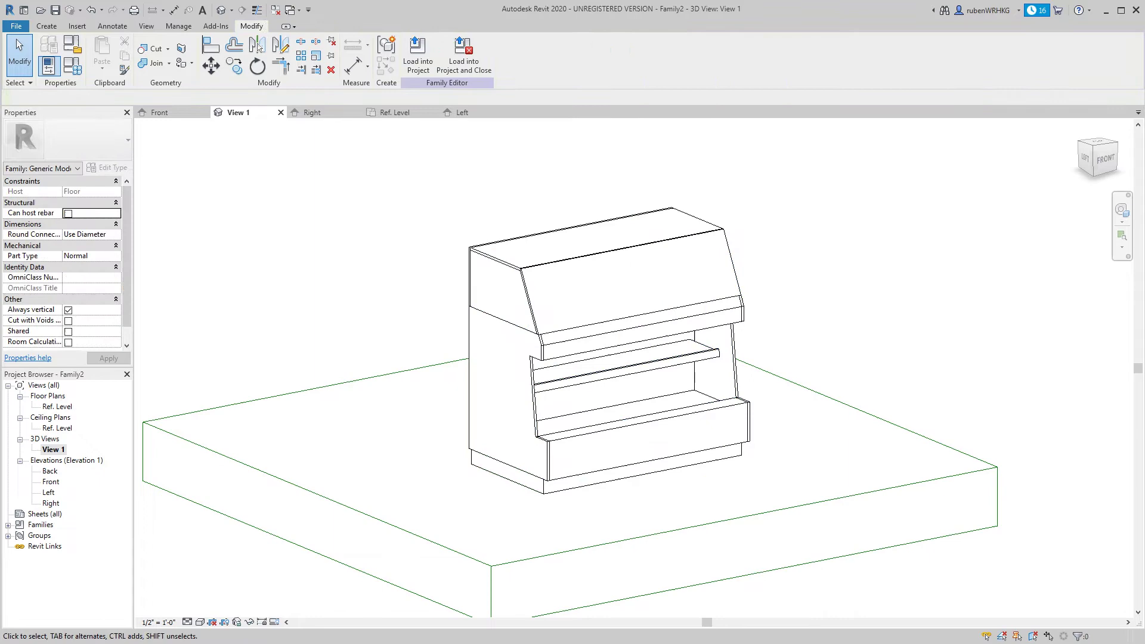
Save the family as Cooler in the Desktop folder
{"action": "left_click", "coordinate": [55, 10]}
{"action": "type", "text": "Cooler"}
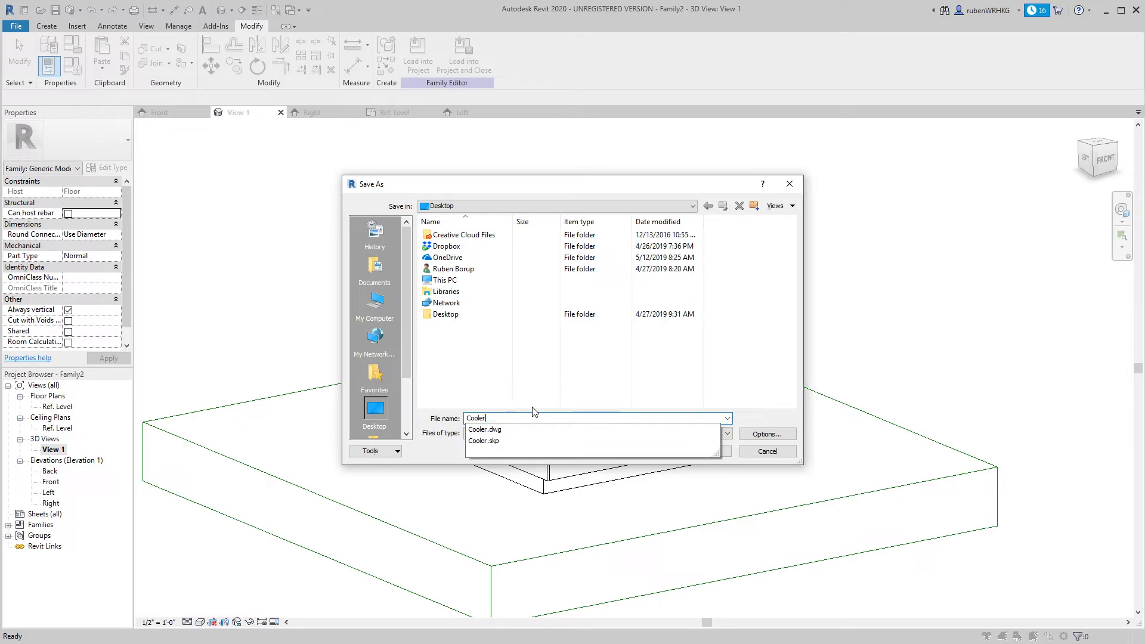
{"action": "key", "text": "Return"}
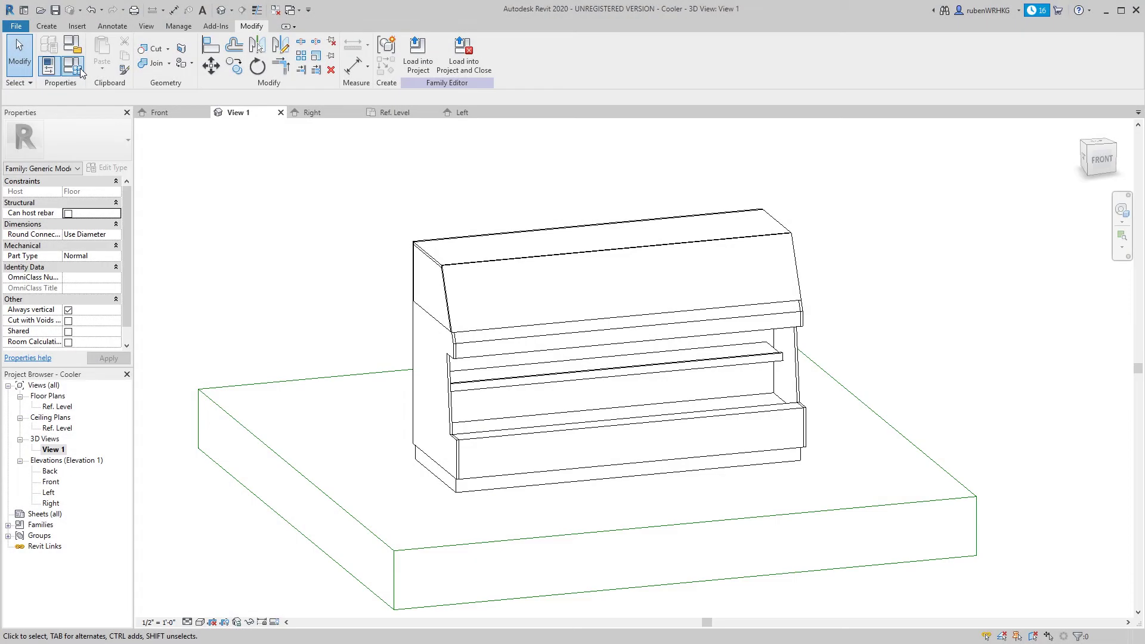
In Family Types, apply Cooler Width 4' then 5', accept, and orbit to check resizing
{"action": "left_click", "coordinate": [49, 66]}
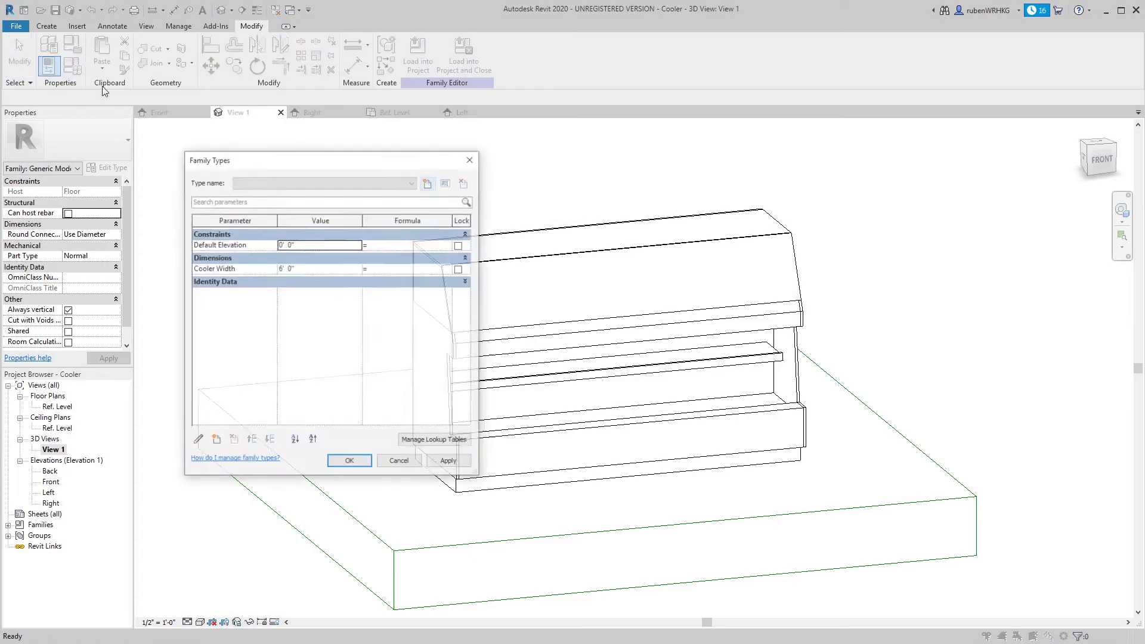
{"action": "left_click", "coordinate": [303, 267]}
{"action": "type", "text": "4"}
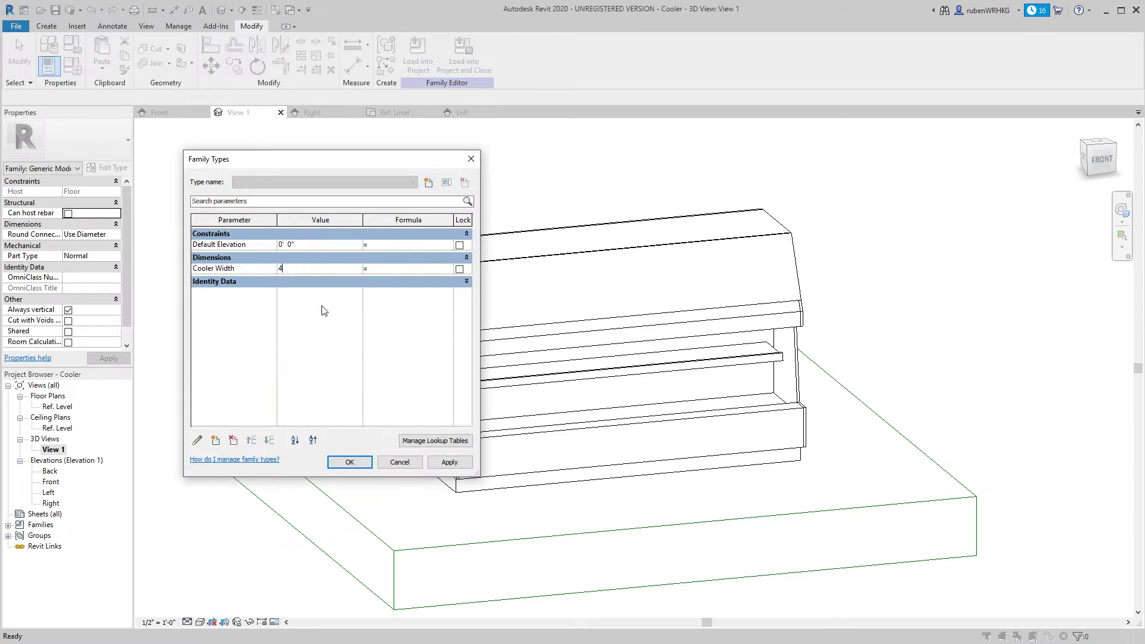
{"action": "left_click", "coordinate": [449, 462]}
{"action": "left_click_drag", "start_coordinate": [374, 153], "coordinate": [338, 140]}
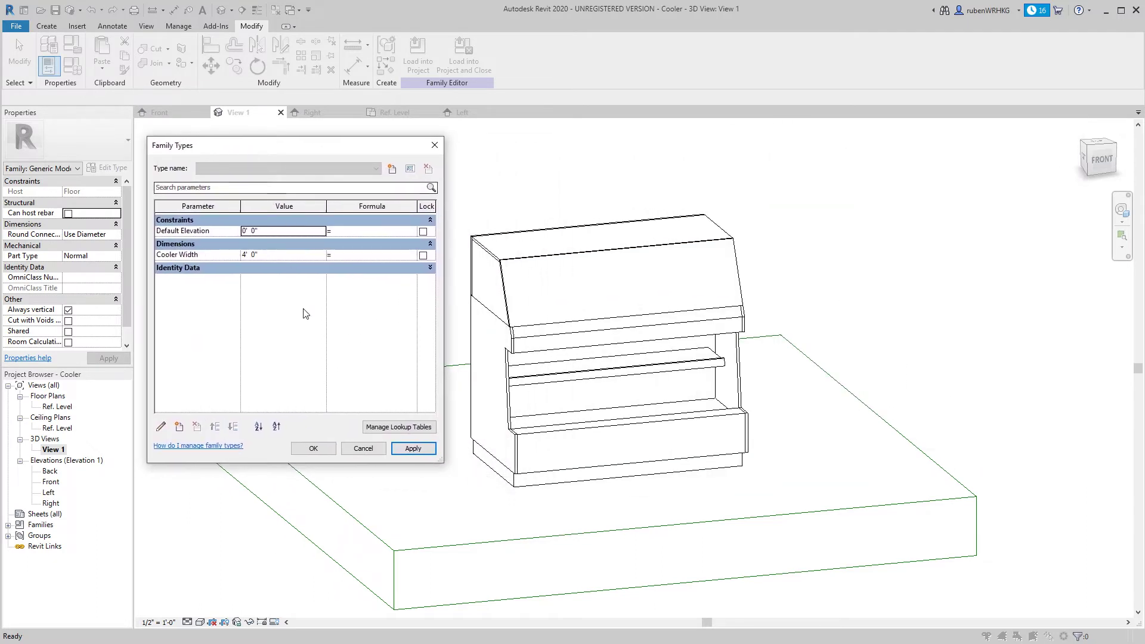
{"action": "left_click", "coordinate": [266, 253]}
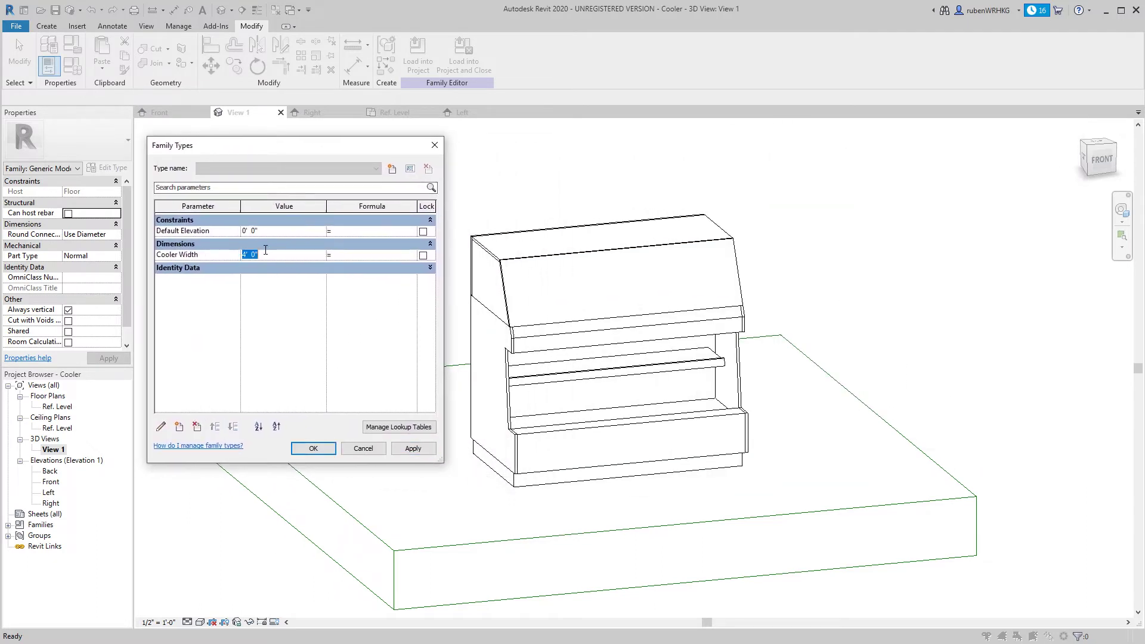
{"action": "left_click", "coordinate": [413, 453]}
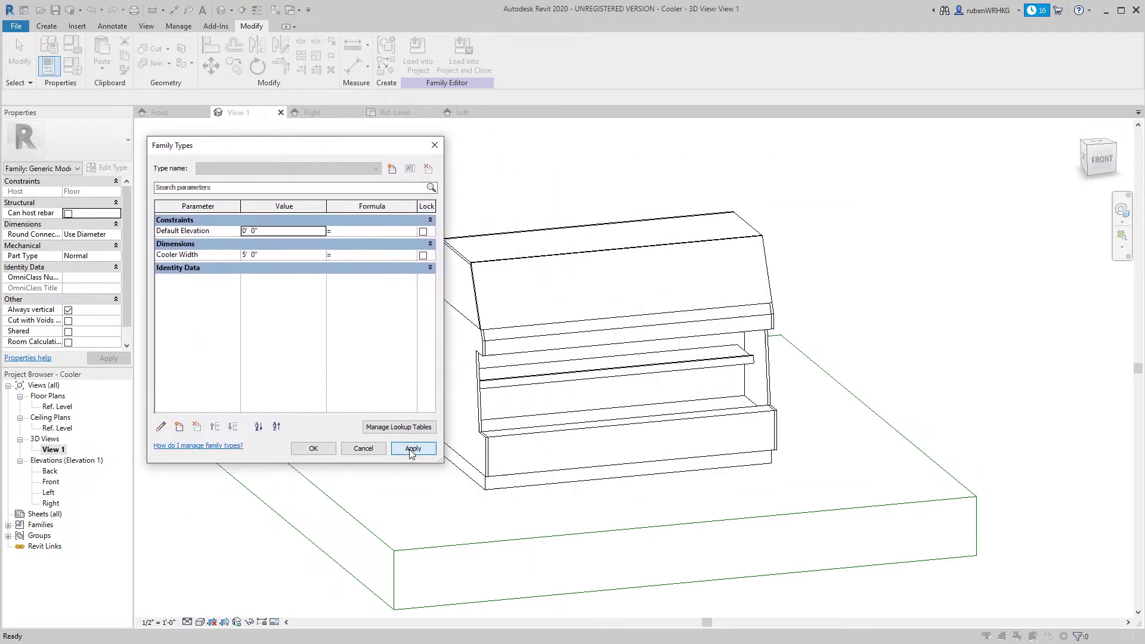
{"action": "left_click", "coordinate": [313, 448]}
{"action": "middle_click_drag", "start_coordinate": [477, 405], "coordinate": [548, 367], "text": "shift"}
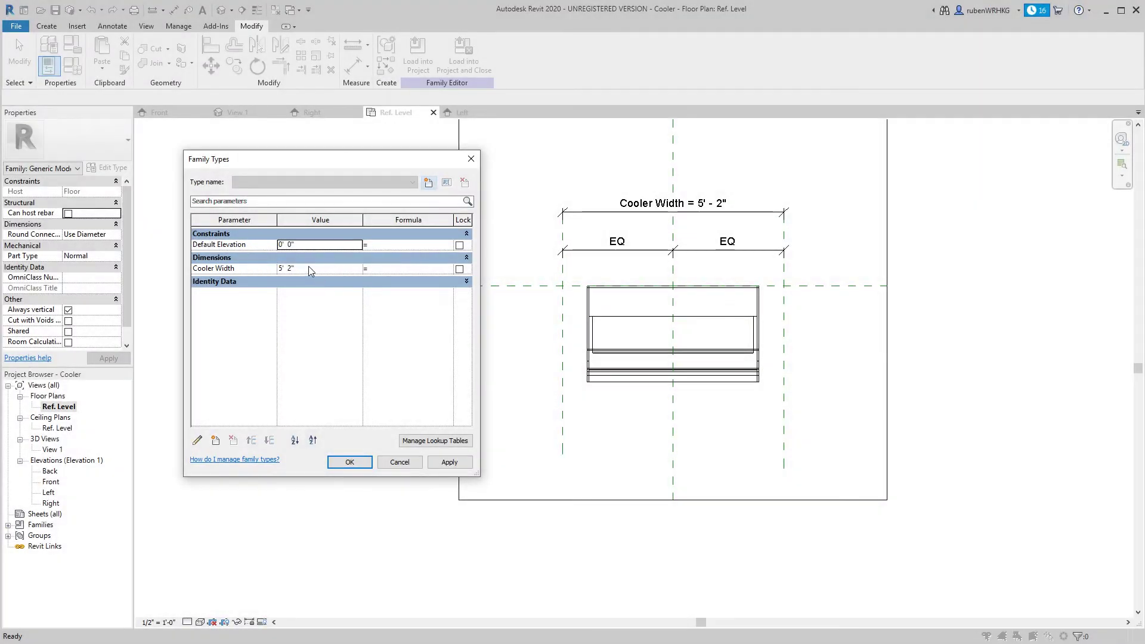
Change Cooler Width to 6' 0" in Family Types, apply it, and close the dialog
{"action": "left_click", "coordinate": [308, 268]}
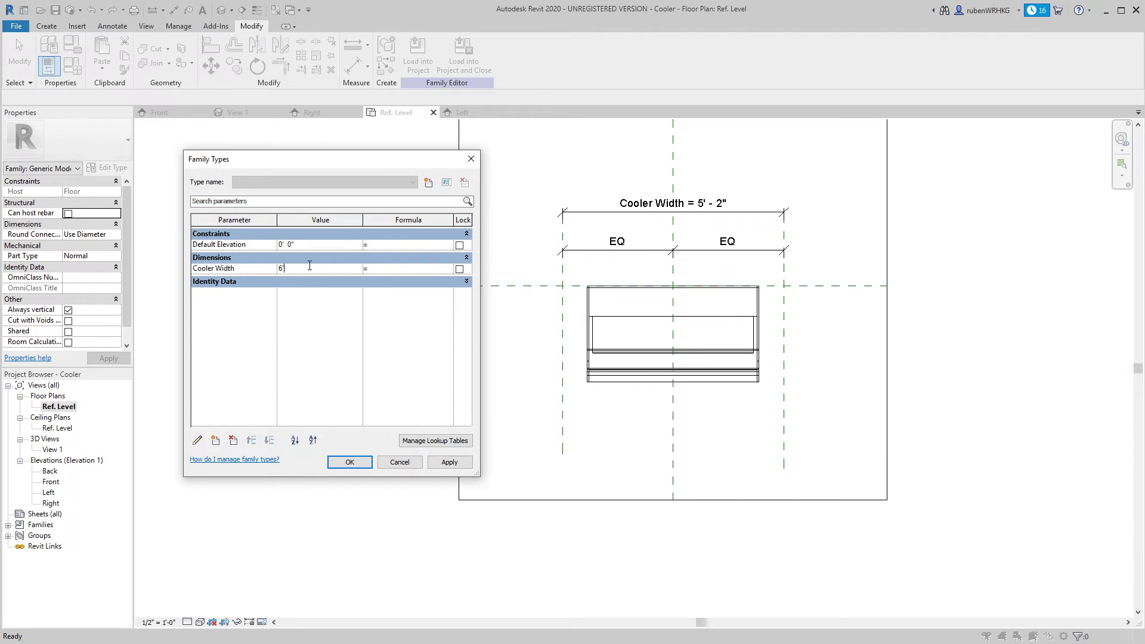
{"action": "left_click", "coordinate": [449, 462]}
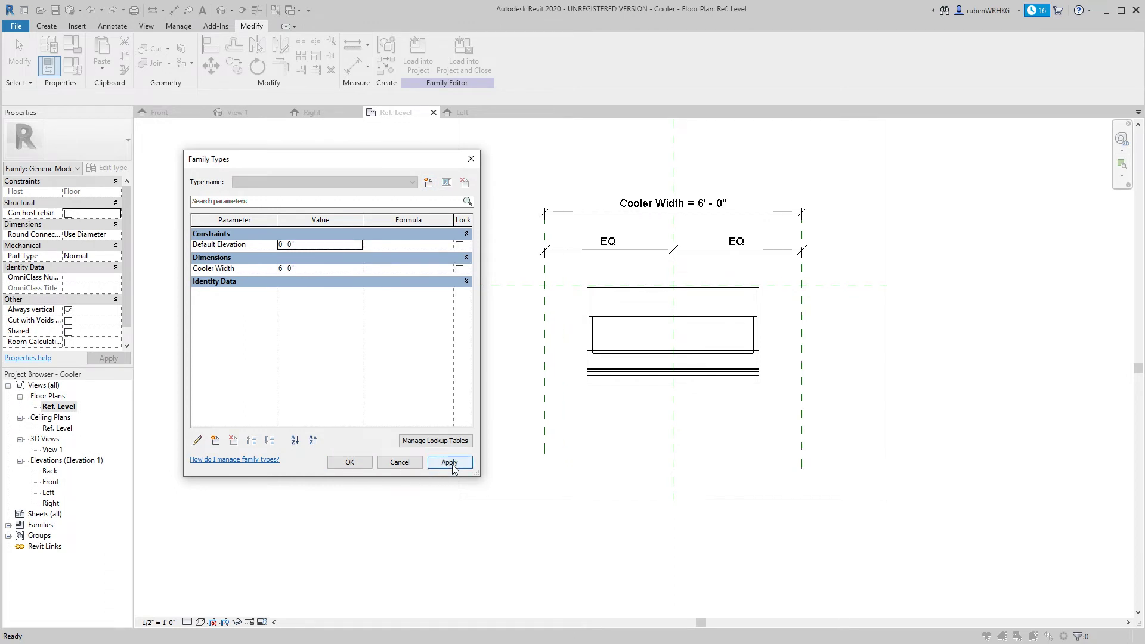
{"action": "left_click", "coordinate": [350, 462]}
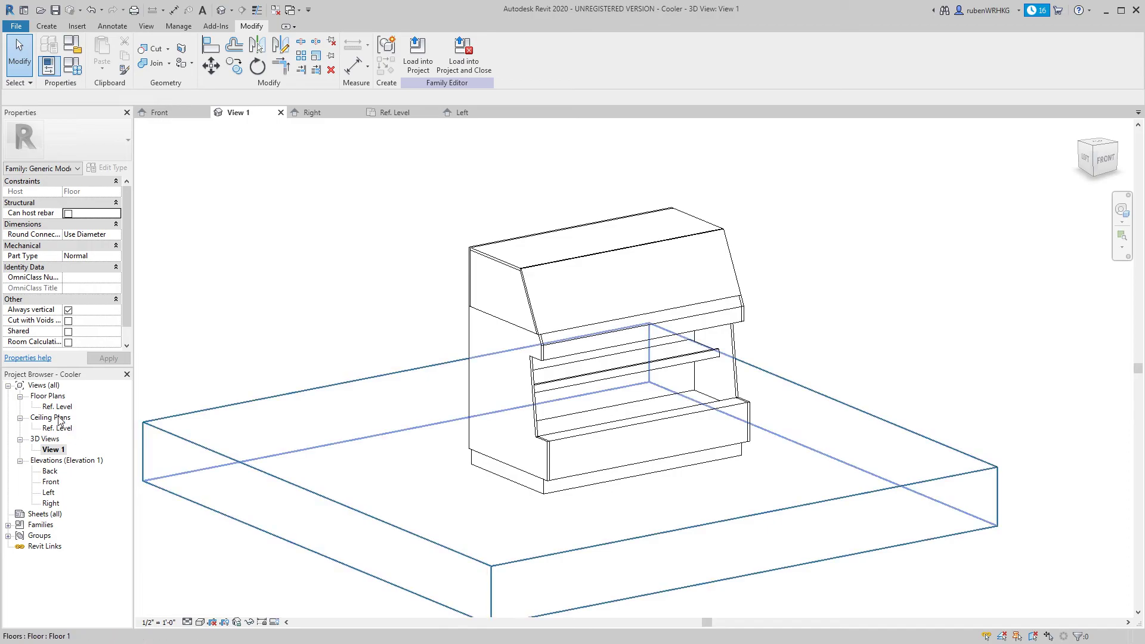
In the Ref. Level plan, draw vertical reference planes at the cooler's left and right sides
{"action": "double_click", "coordinate": [57, 408]}
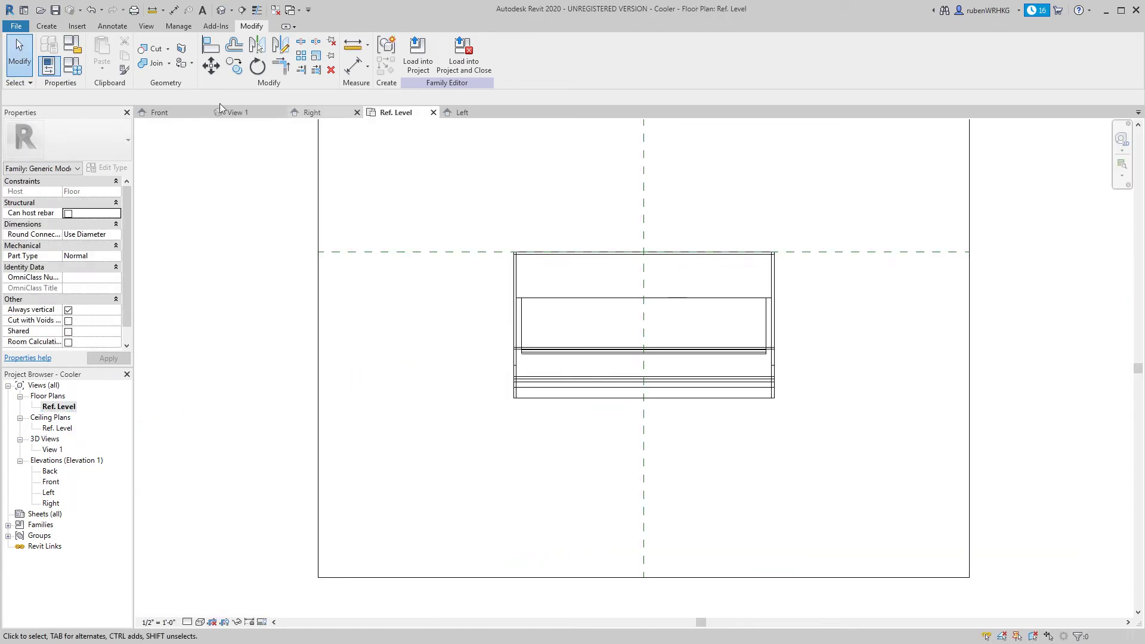
{"action": "left_click", "coordinate": [47, 26]}
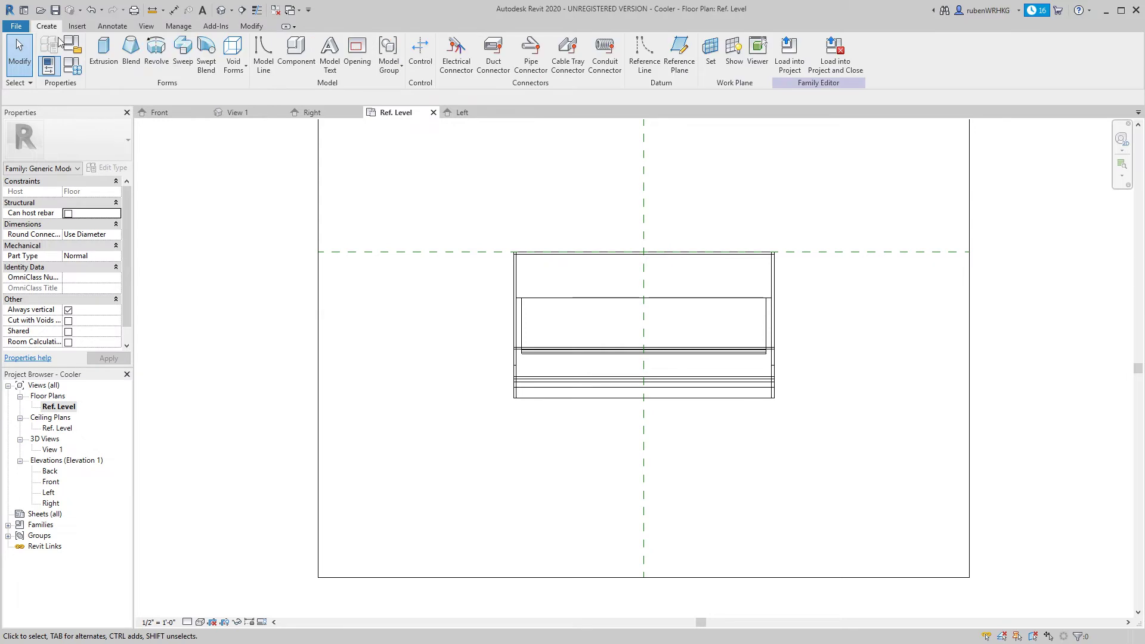
{"action": "left_click", "coordinate": [679, 53]}
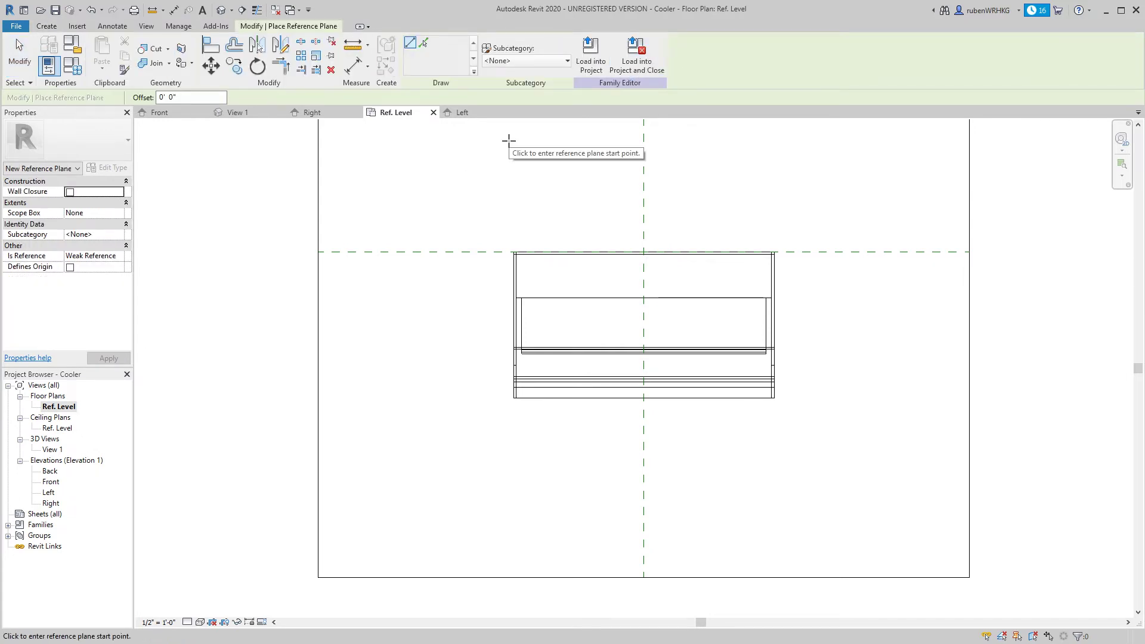
{"action": "left_click", "coordinate": [509, 141]}
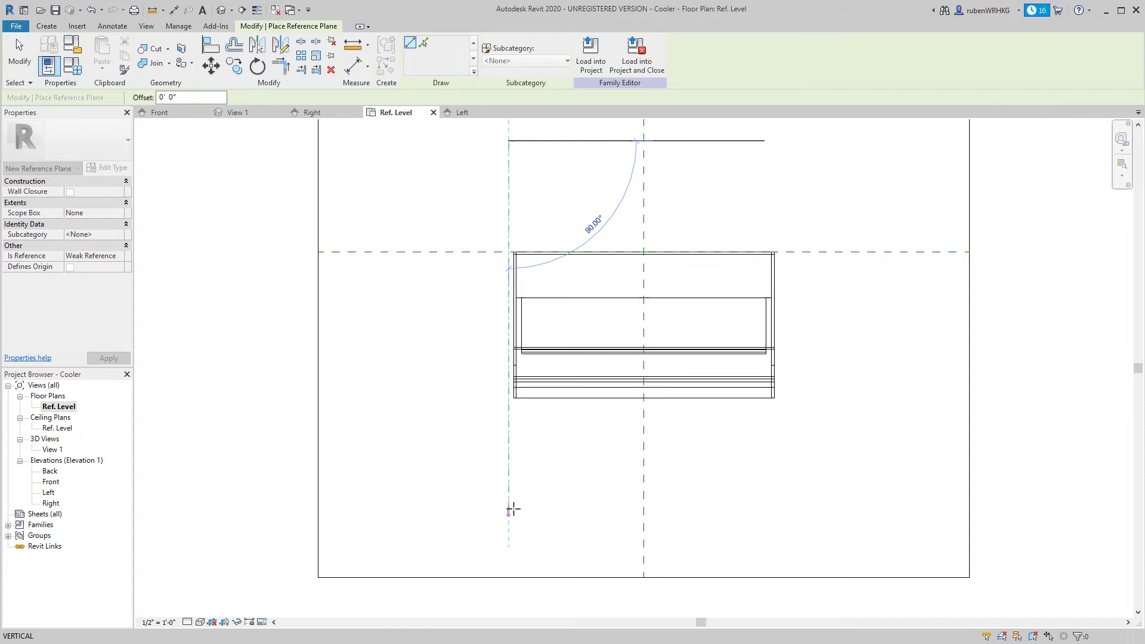
{"action": "left_click", "coordinate": [509, 508]}
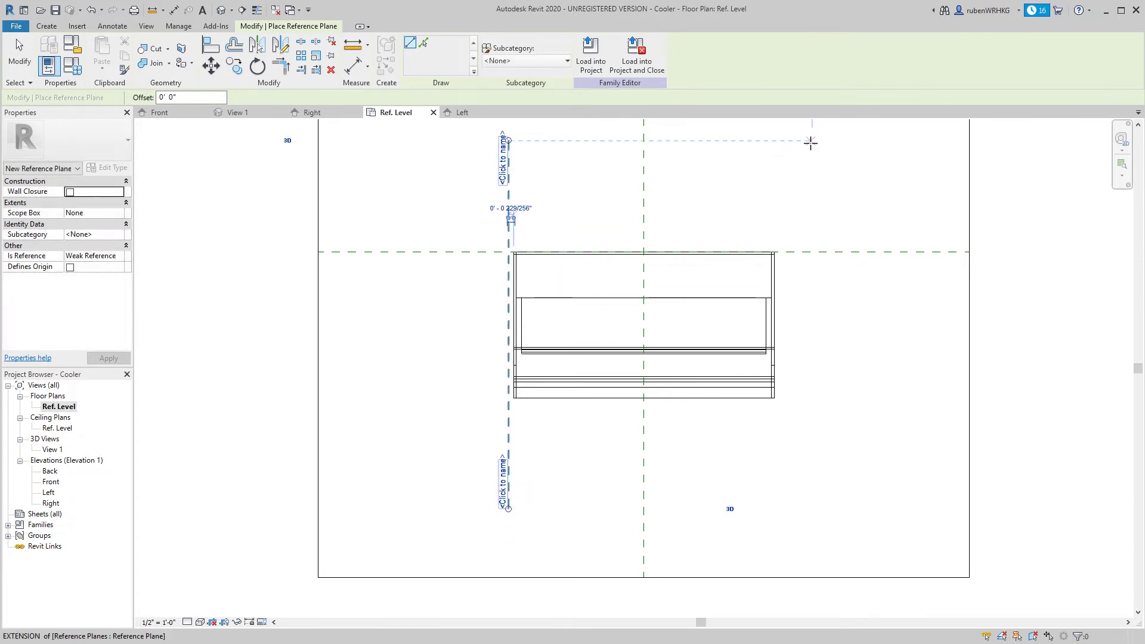
{"action": "left_click", "coordinate": [812, 141]}
{"action": "left_click", "coordinate": [813, 528]}
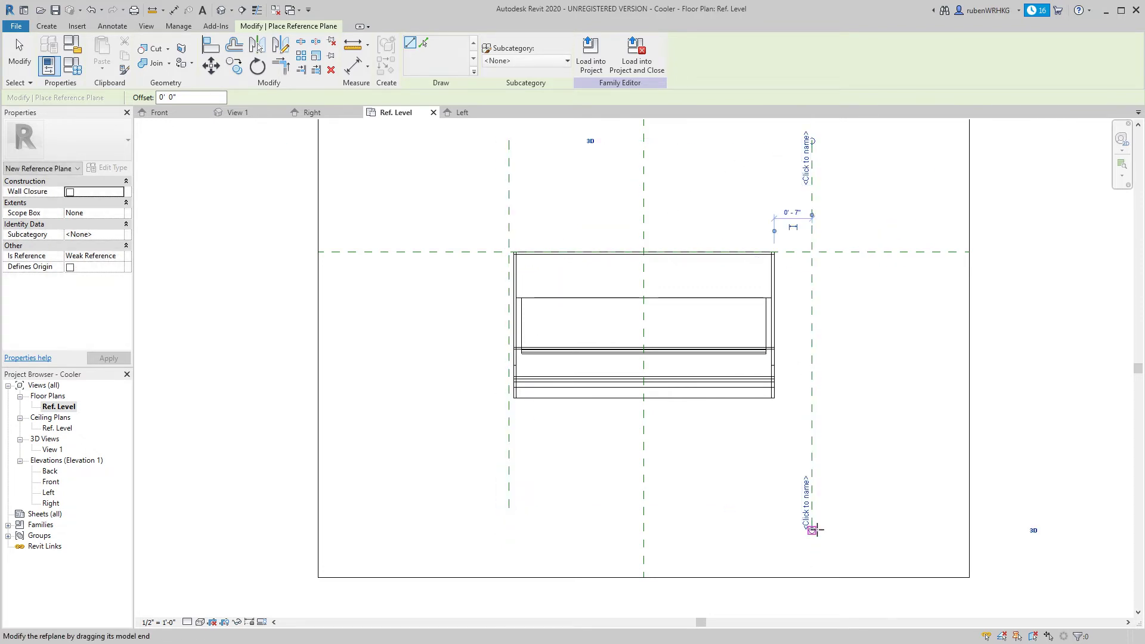
{"action": "key", "text": "Escape"}
{"action": "key", "text": "Escape"}
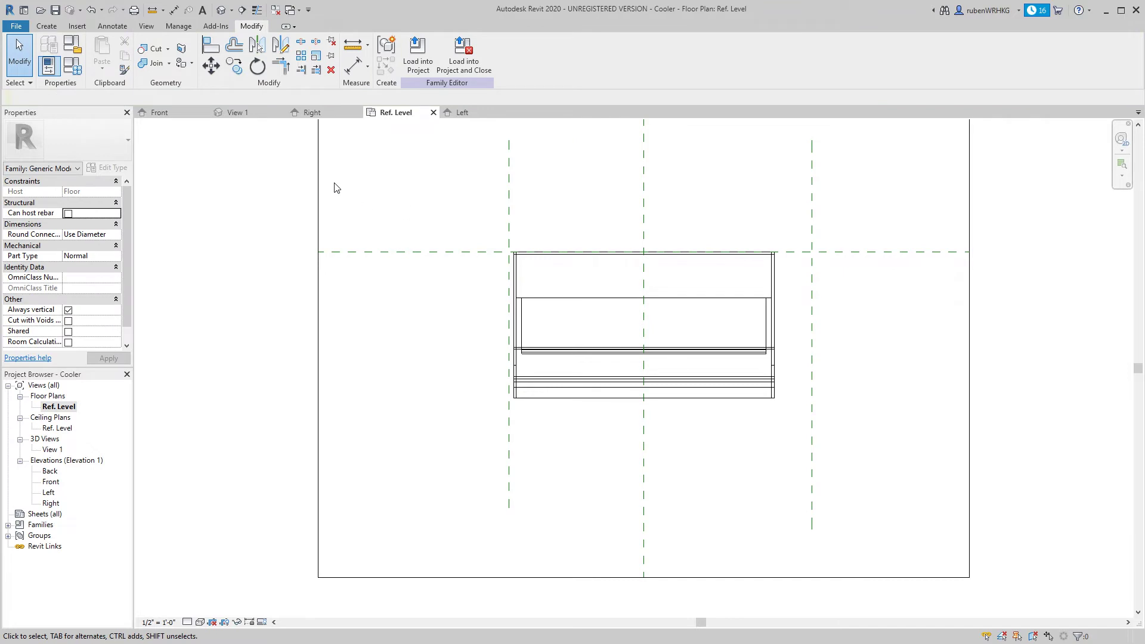
Dimension the left, centre and right reference planes and set the string to EQ
{"action": "left_click", "coordinate": [115, 28]}
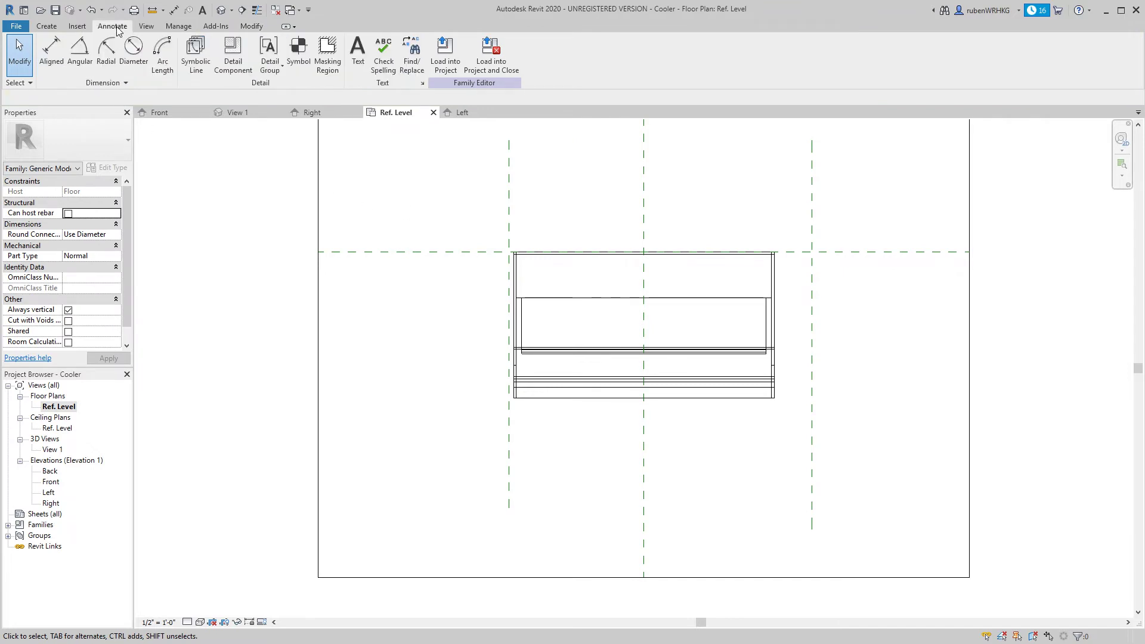
{"action": "left_click", "coordinate": [51, 50]}
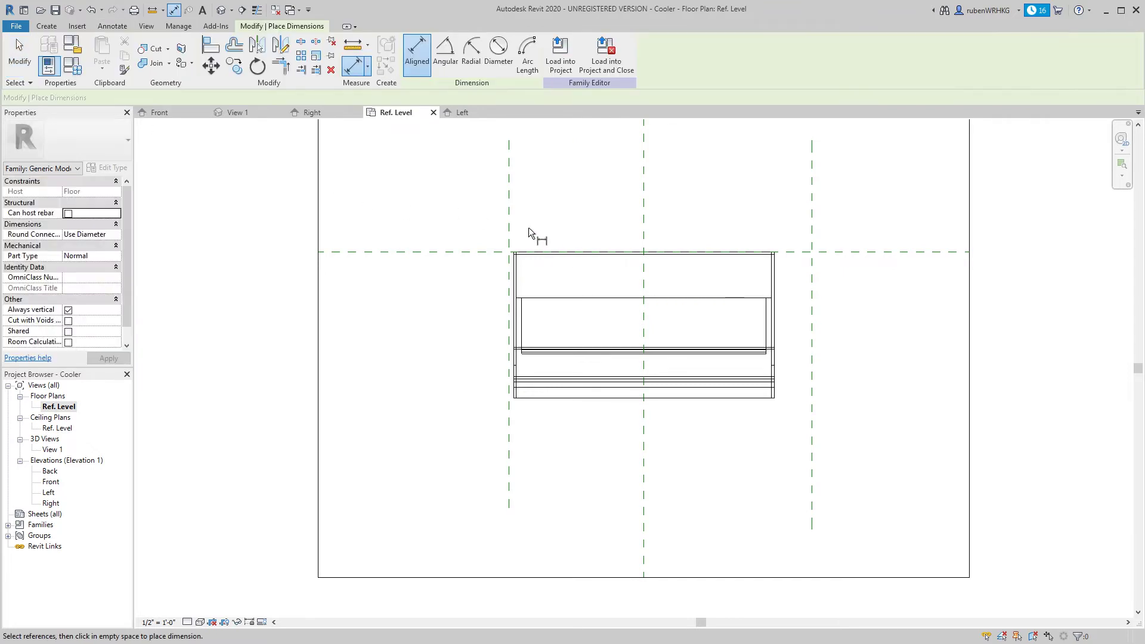
{"action": "left_click", "coordinate": [509, 221]}
{"action": "left_click", "coordinate": [643, 230]}
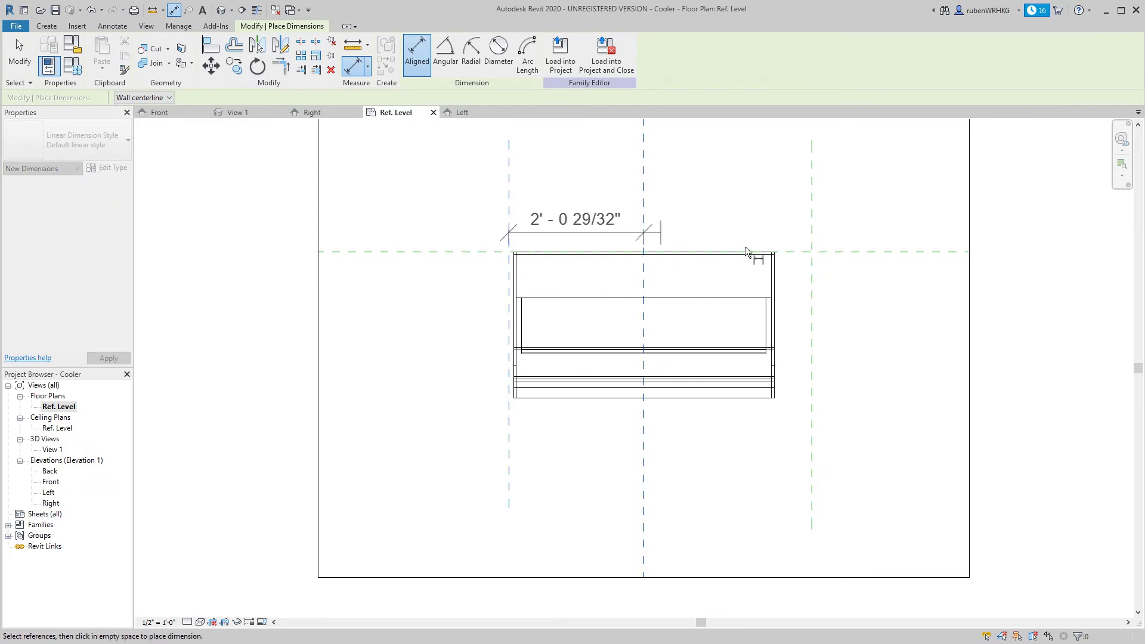
{"action": "left_click", "coordinate": [811, 232]}
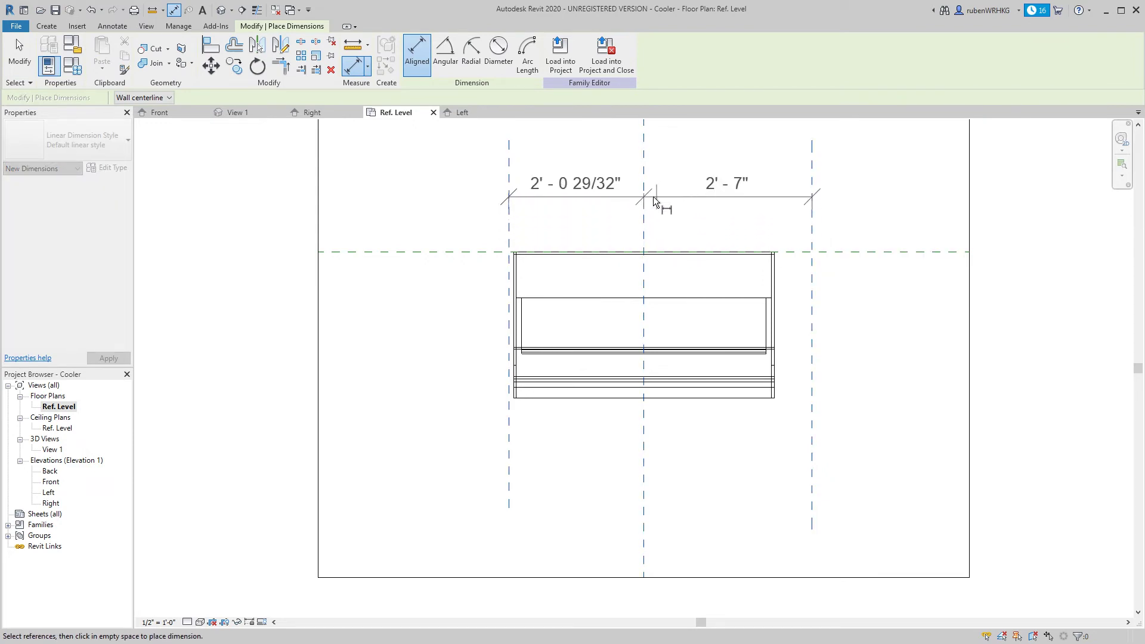
{"action": "left_click", "coordinate": [660, 200]}
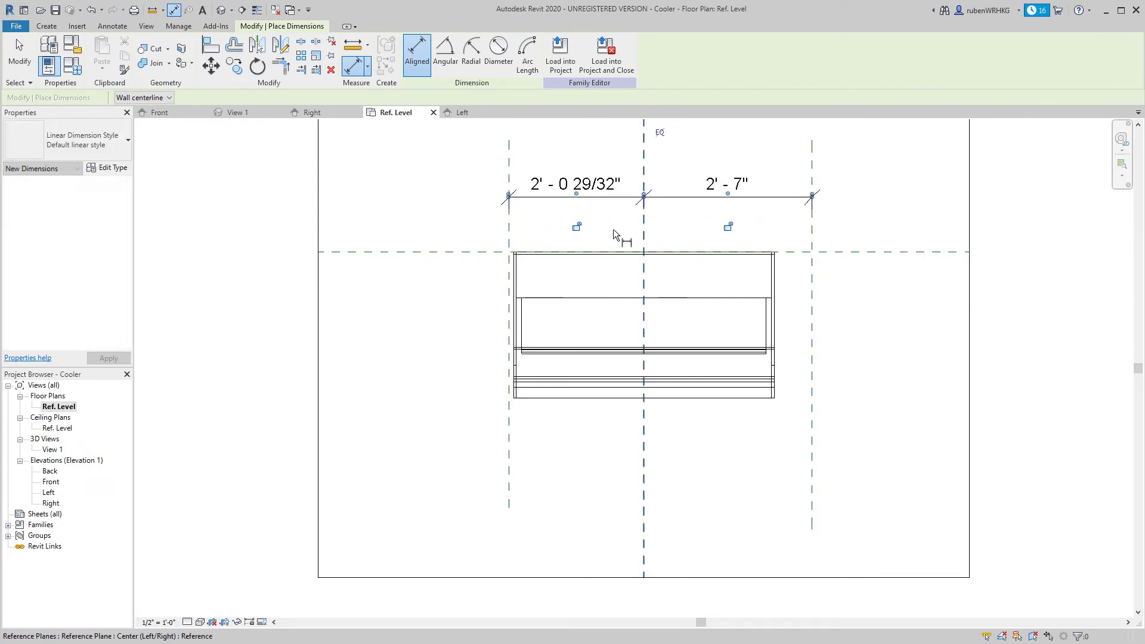
{"action": "left_click", "coordinate": [660, 133]}
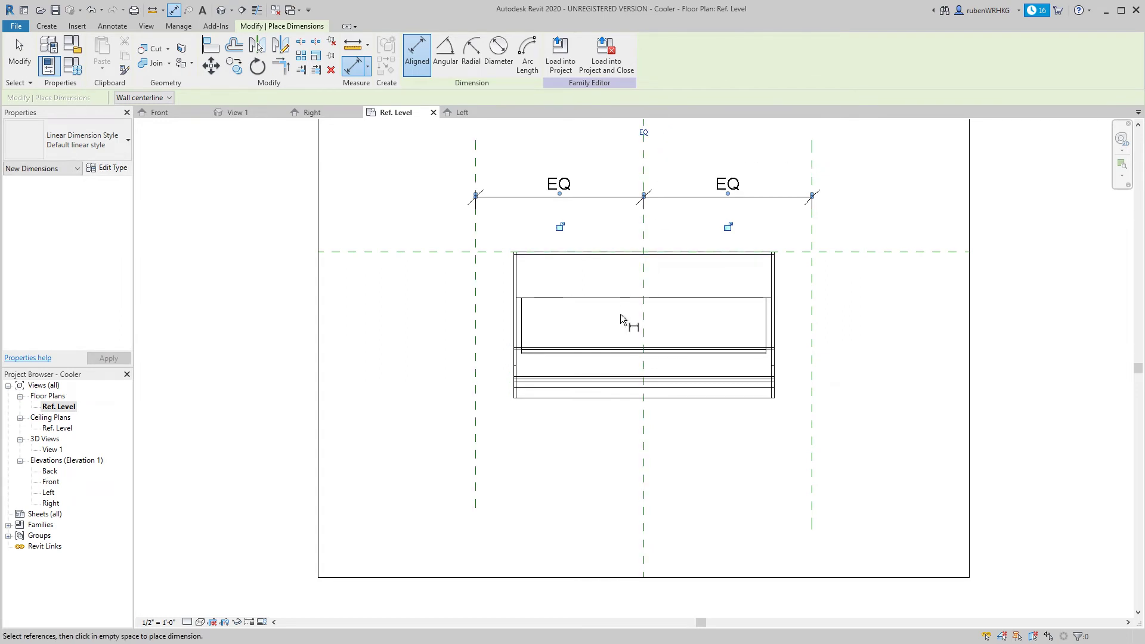
Add an overall 5'-2" dimension from the left to the right plane above the EQ string
{"action": "left_click", "coordinate": [472, 234]}
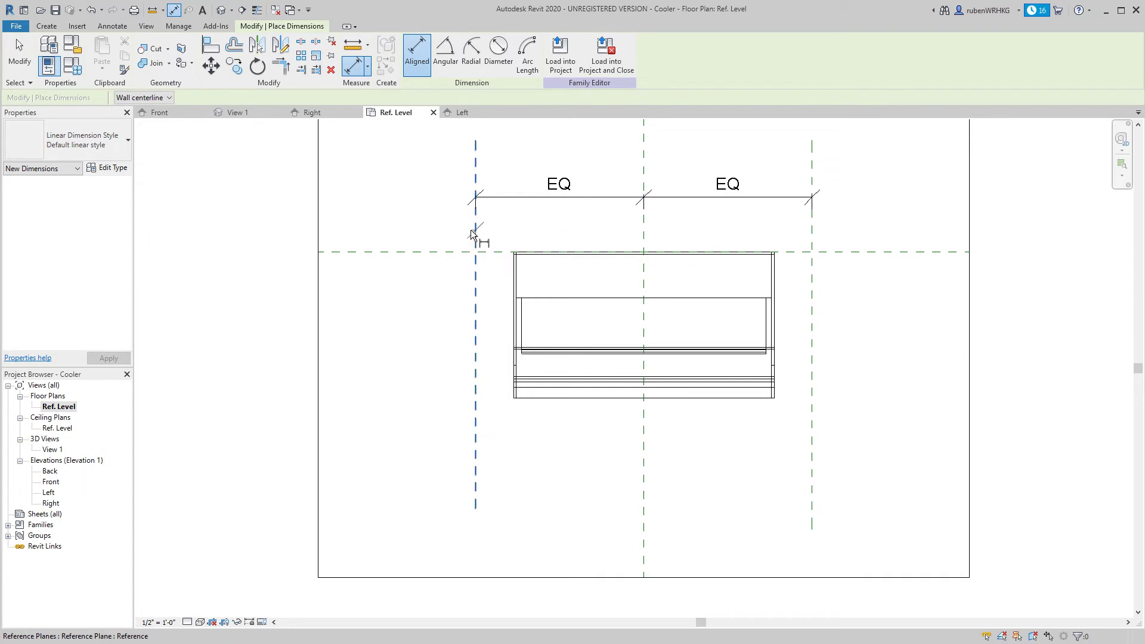
{"action": "left_click", "coordinate": [813, 248]}
{"action": "scroll", "coordinate": [731, 356], "scroll_direction": "down", "scroll_amount": 3}
{"action": "left_click", "coordinate": [707, 213]}
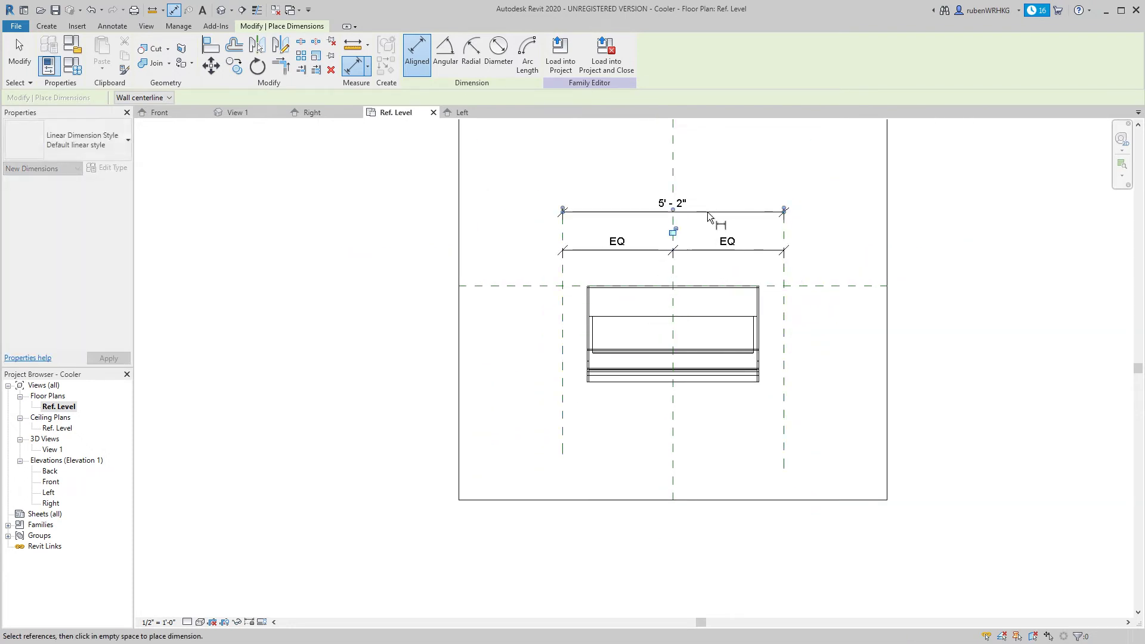
{"action": "key", "text": "Escape"}
Label the overall 5'-2" dimension with a new type parameter named Cooler Width
{"action": "left_click", "coordinate": [663, 213]}
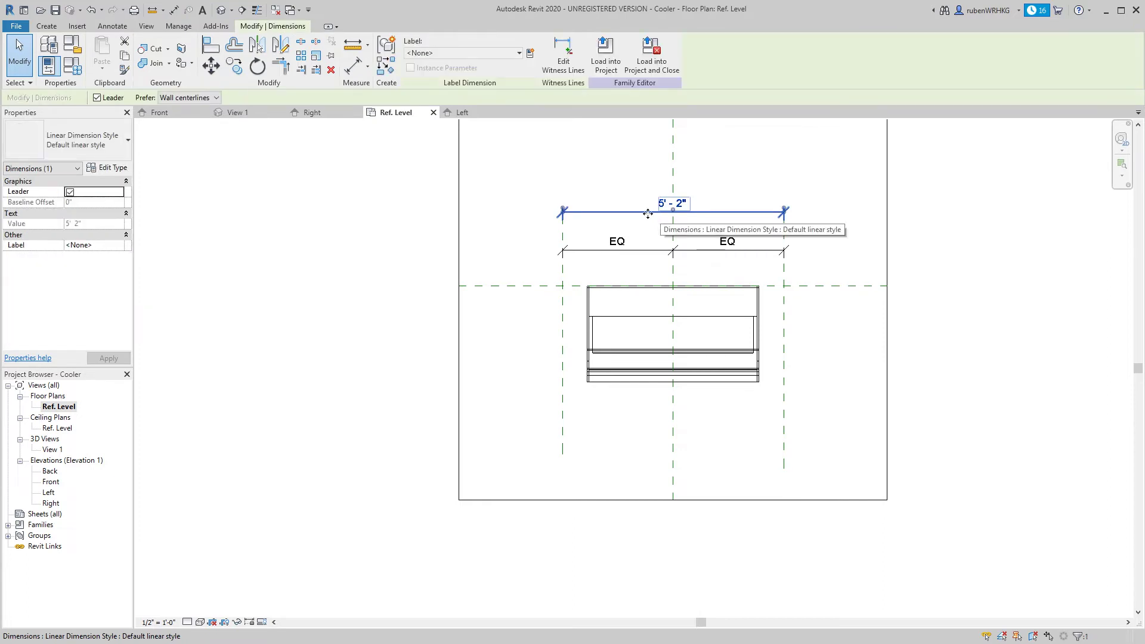
{"action": "left_click", "coordinate": [530, 53]}
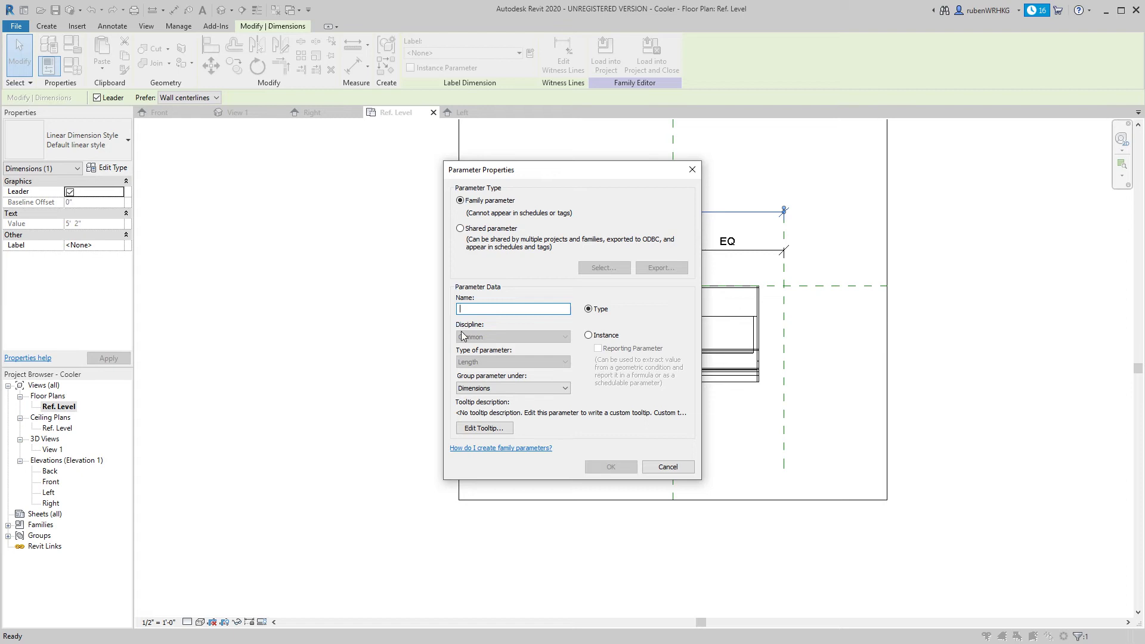
{"action": "type", "text": "Cooler Width"}
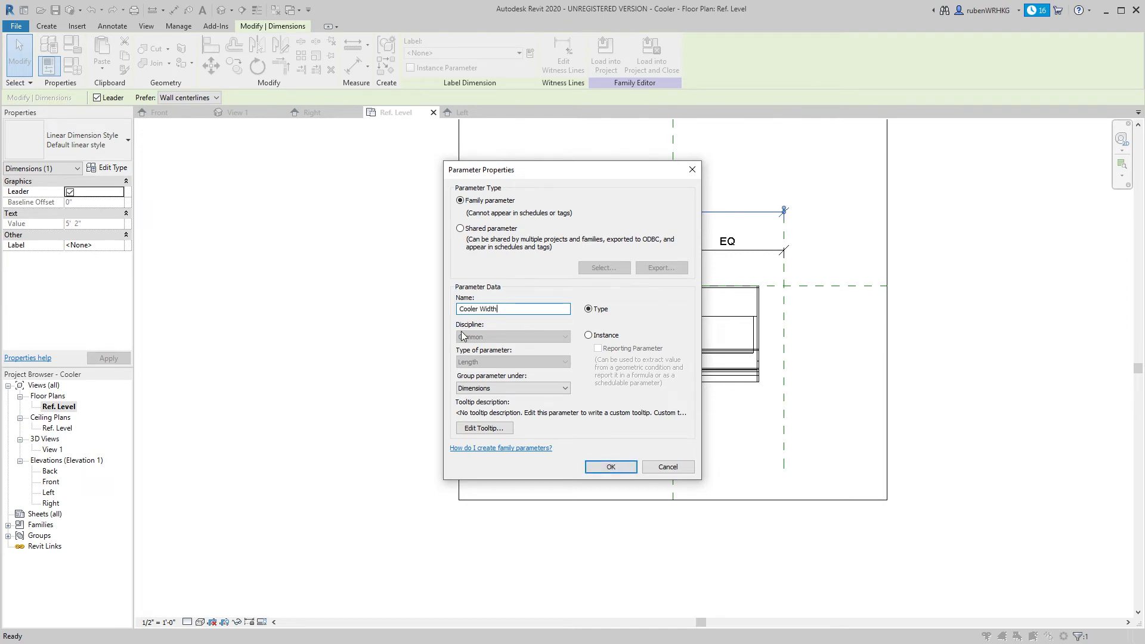
{"action": "left_click", "coordinate": [612, 467]}
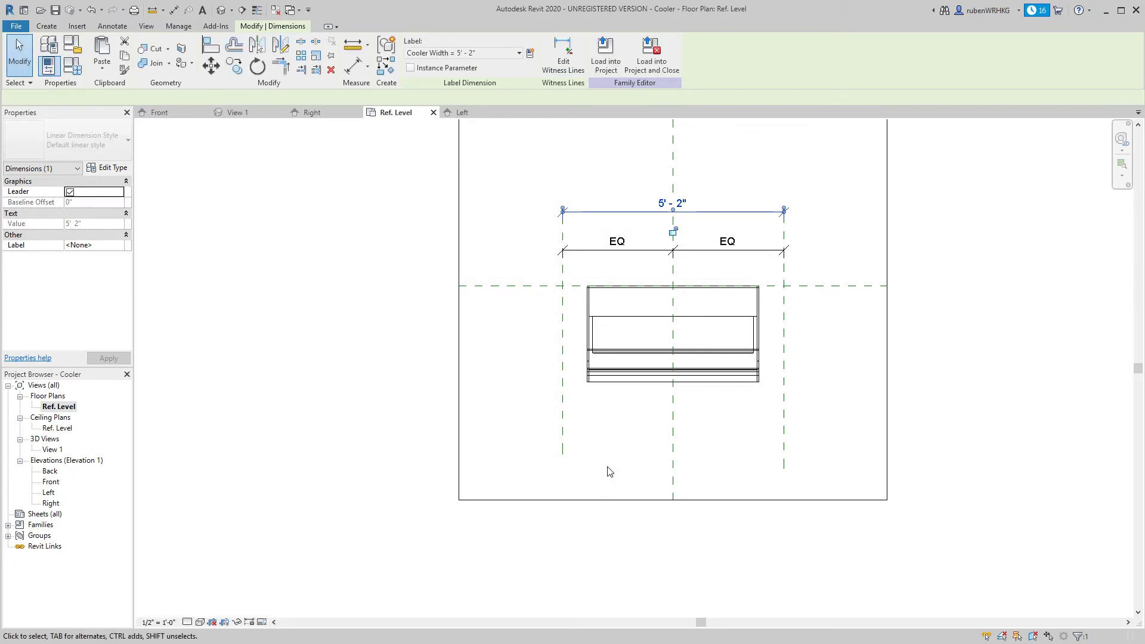
{"action": "left_click", "coordinate": [518, 421]}
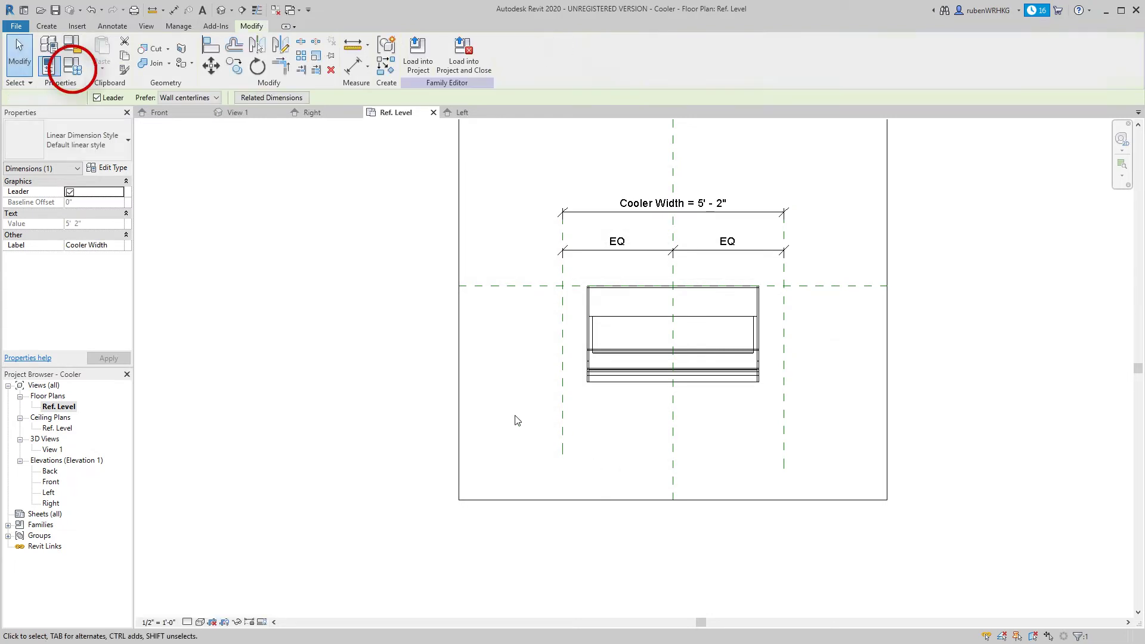
In Family Types, enter 6' for Cooler Width and apply it
{"action": "left_click", "coordinate": [71, 72]}
{"action": "left_click_drag", "start_coordinate": [933, 149], "coordinate": [300, 162]}
{"action": "left_click", "coordinate": [310, 268]}
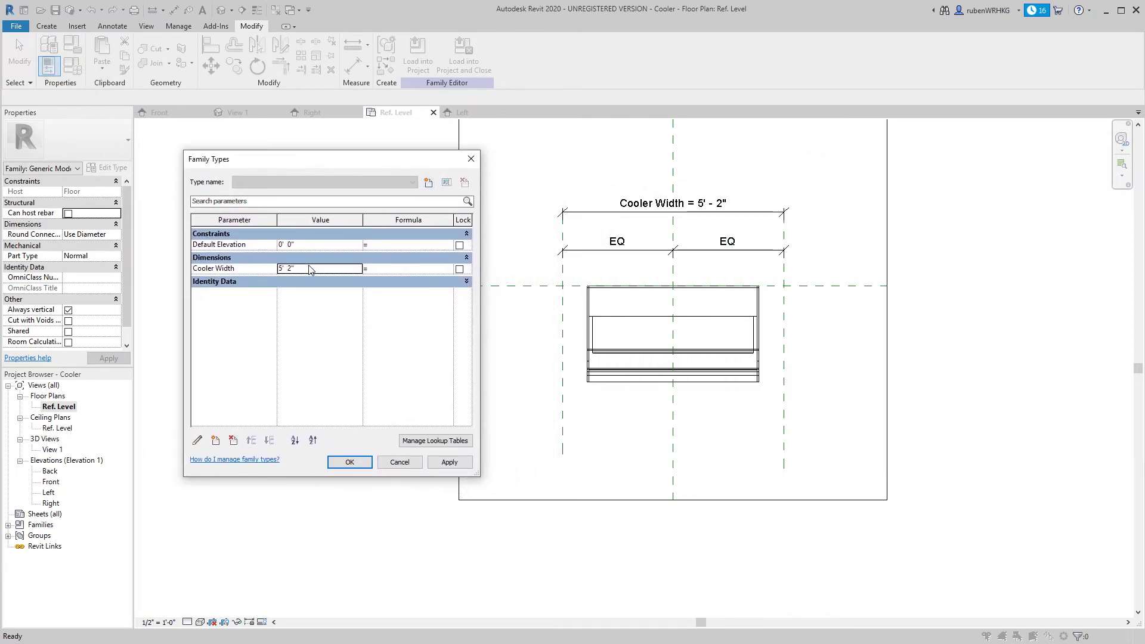
{"action": "type", "text": "6'"}
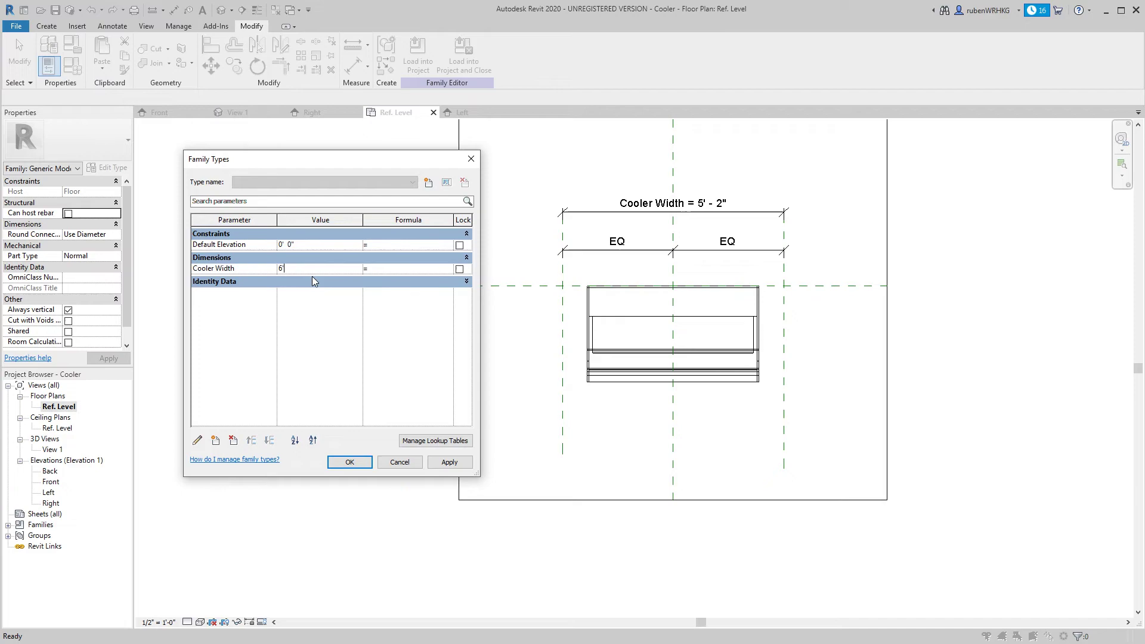
{"action": "left_click", "coordinate": [450, 463]}
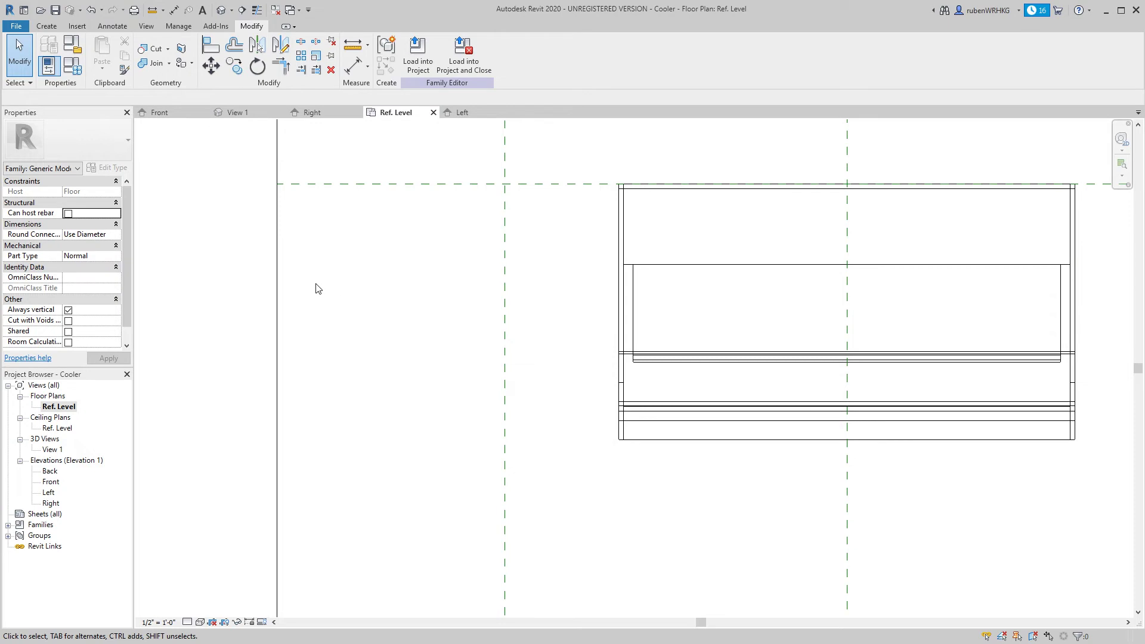
Draw a vertical reference plane and set its temporary offset to 1/2" from the left plane
{"action": "left_click", "coordinate": [46, 26]}
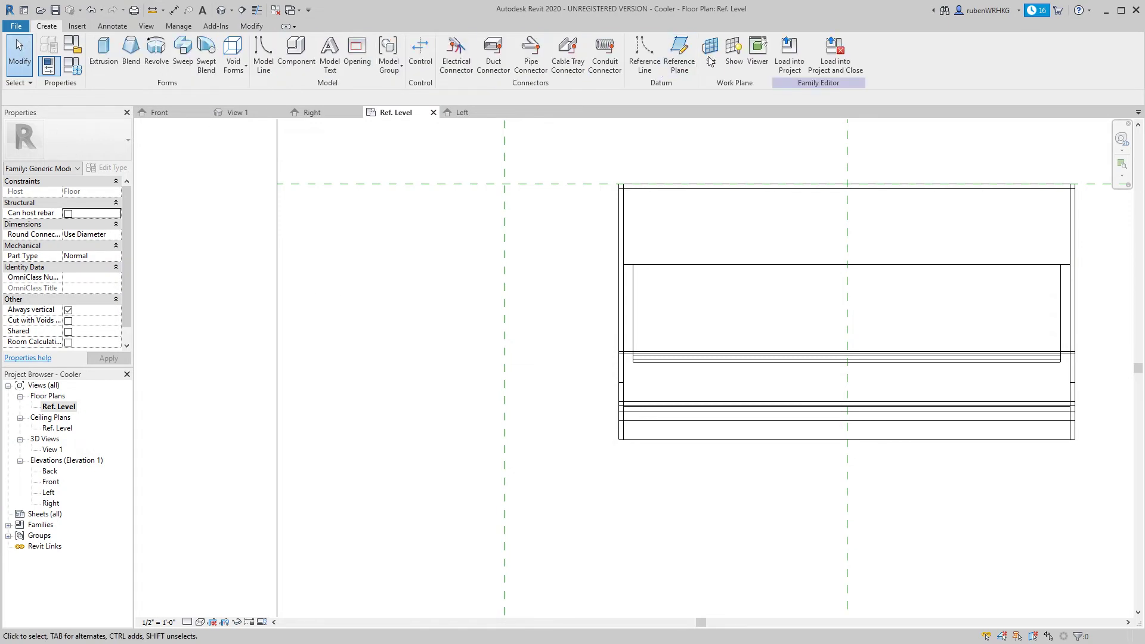
{"action": "left_click", "coordinate": [679, 53]}
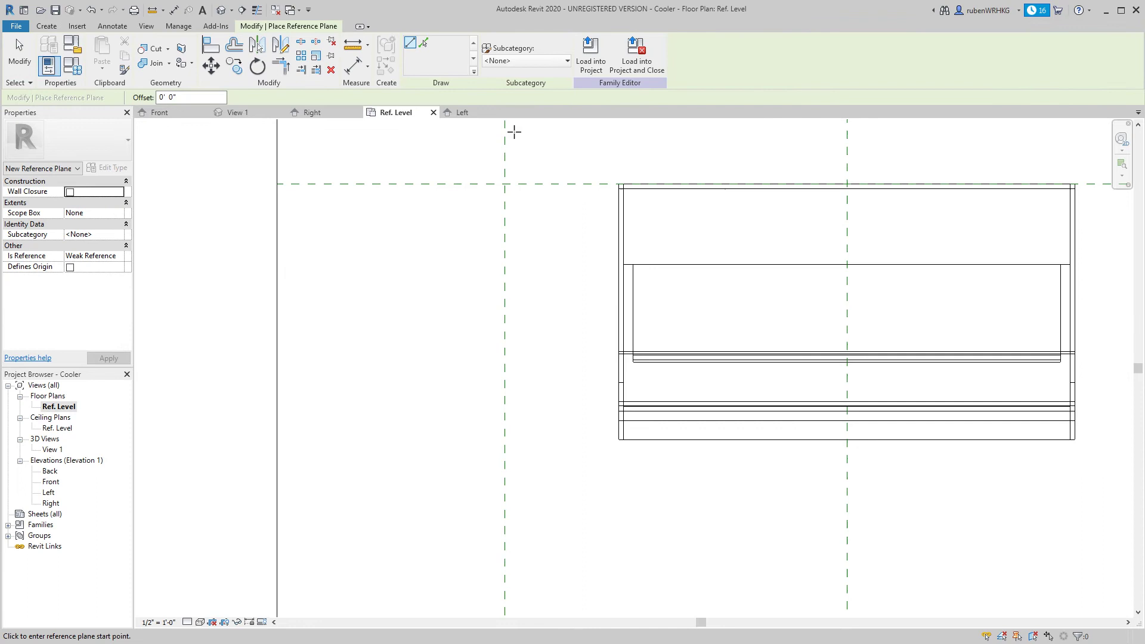
{"action": "left_click", "coordinate": [514, 132]}
{"action": "left_click", "coordinate": [514, 592]}
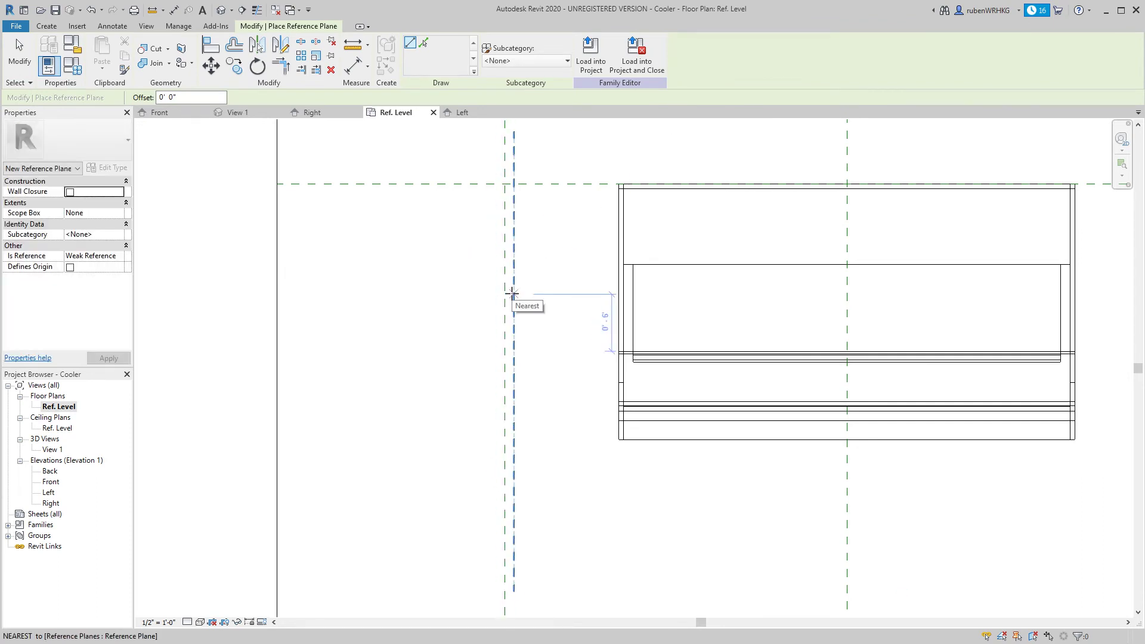
{"action": "key", "text": "Escape"}
{"action": "key", "text": "Escape"}
{"action": "left_click", "coordinate": [514, 296]}
{"action": "scroll", "coordinate": [510, 226], "scroll_direction": "up", "scroll_amount": 4}
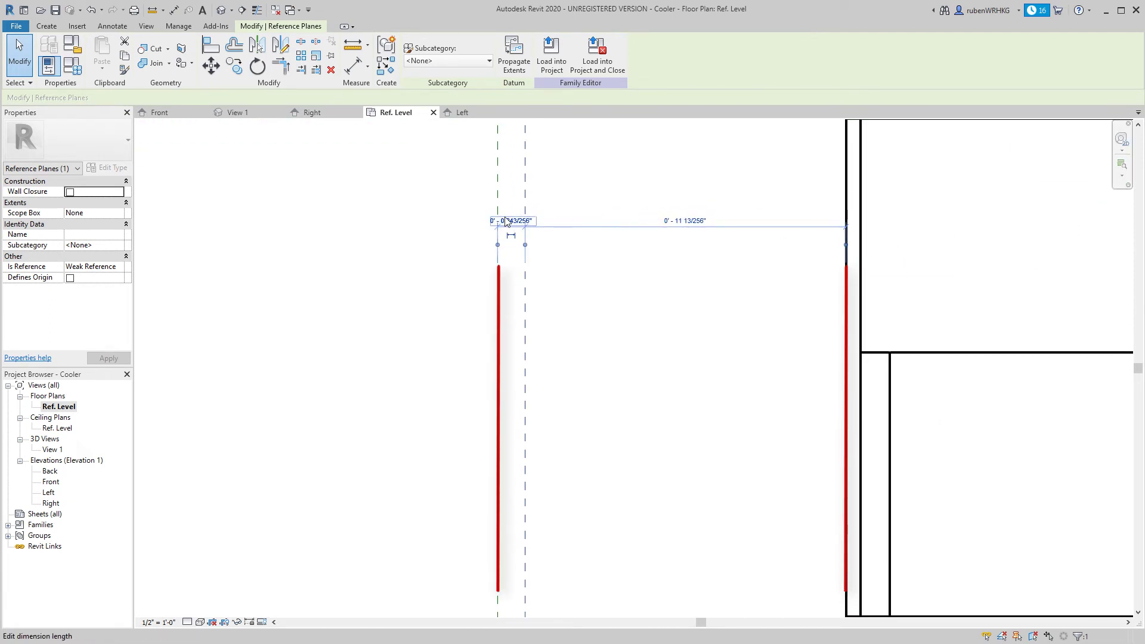
{"action": "left_click", "coordinate": [507, 222]}
{"action": "type", "text": "."}
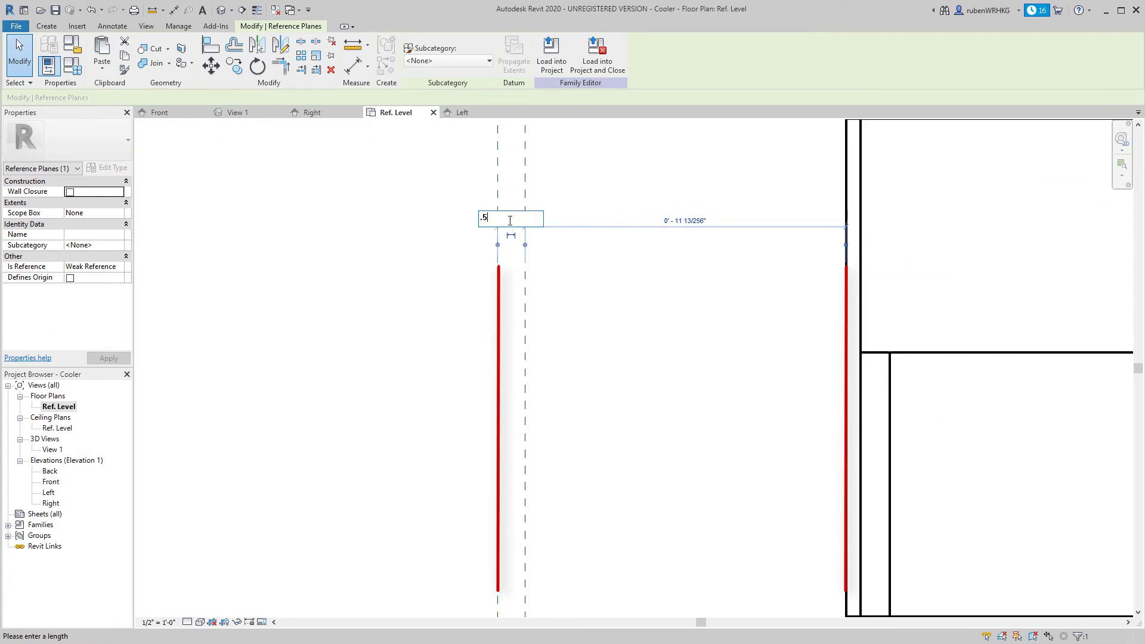
{"action": "type", "text": "5\""}
{"action": "key", "text": "Return"}
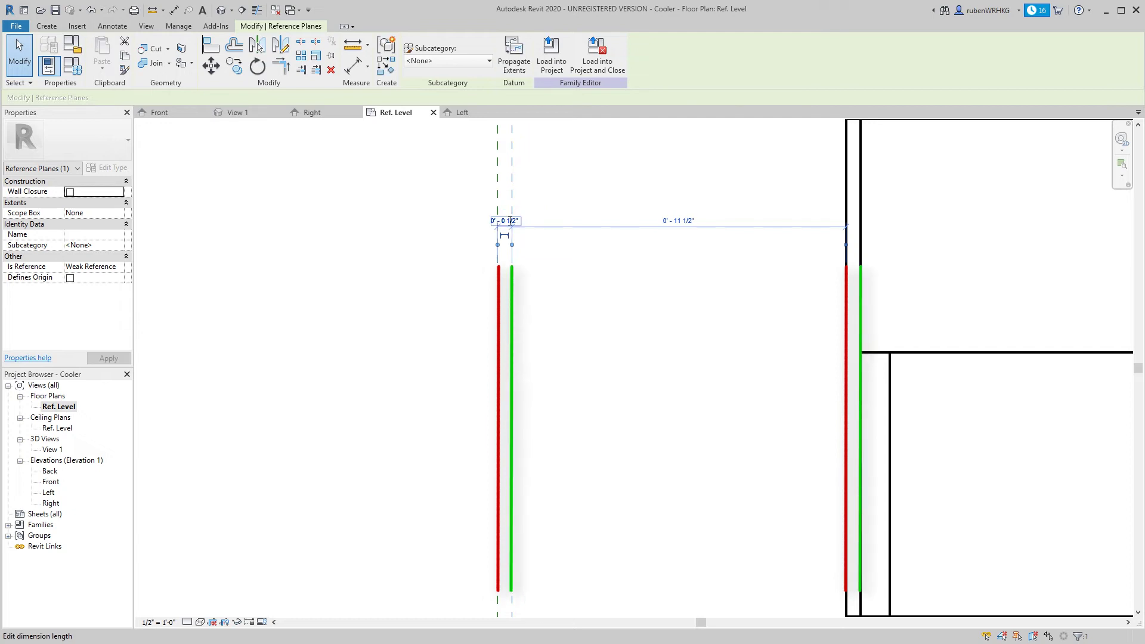
{"action": "left_click", "coordinate": [584, 381]}
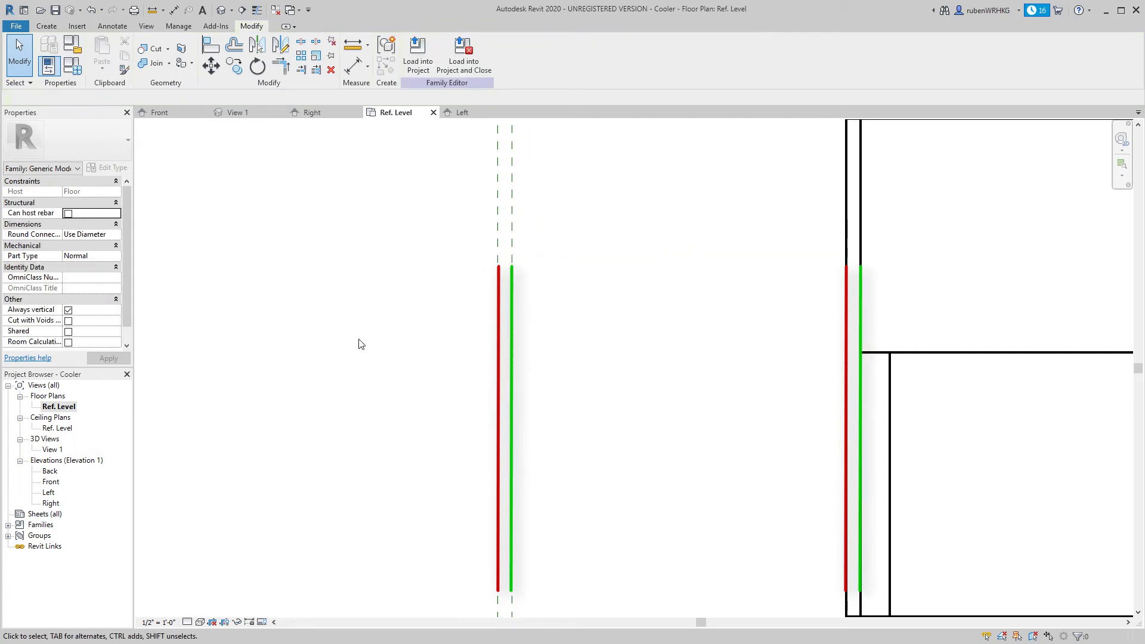
Draw a second vertical reference plane and set its temporary offset to 1"
{"action": "left_click", "coordinate": [47, 26]}
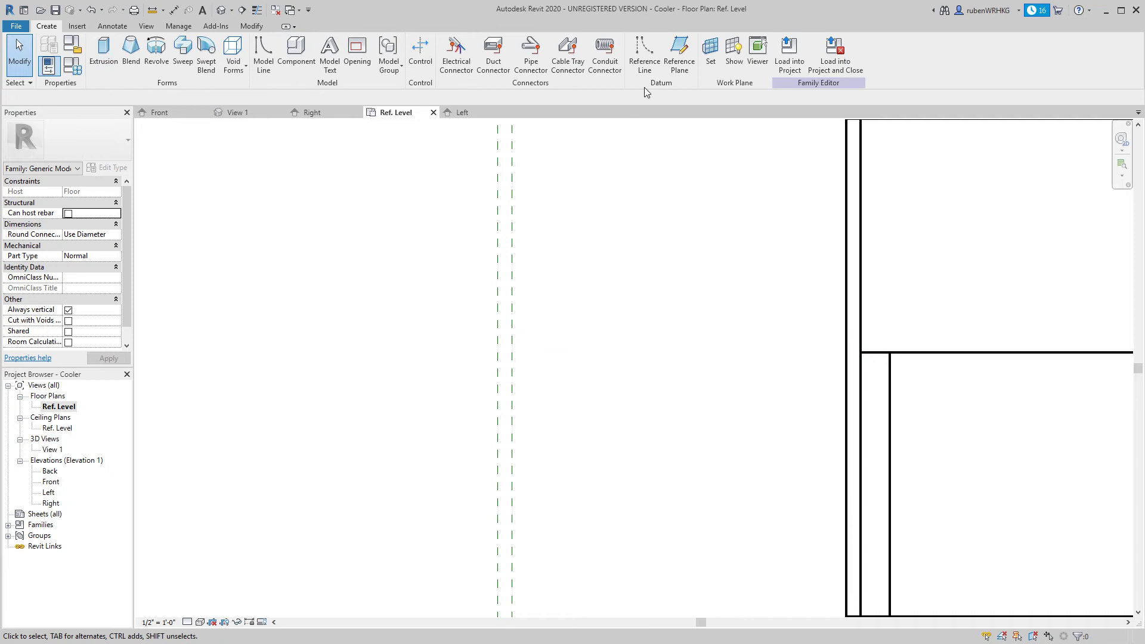
{"action": "left_click", "coordinate": [679, 53]}
{"action": "left_click", "coordinate": [552, 140]}
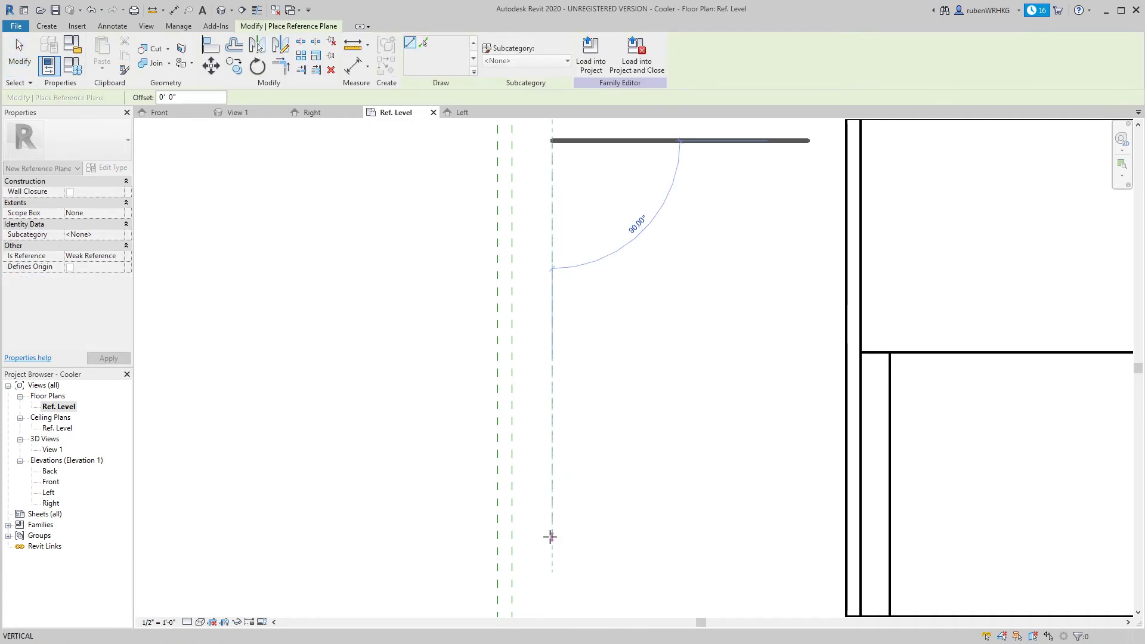
{"action": "scroll", "coordinate": [551, 504], "scroll_direction": "down", "scroll_amount": 4}
{"action": "left_click", "coordinate": [547, 605]}
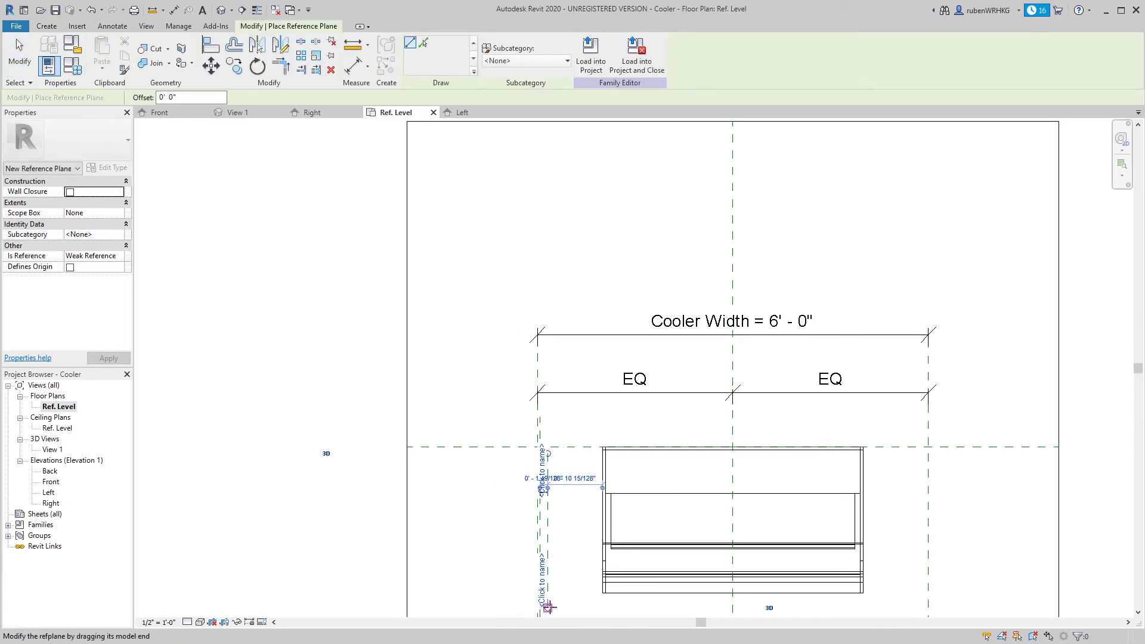
{"action": "scroll", "coordinate": [540, 512], "scroll_direction": "up", "scroll_amount": 6}
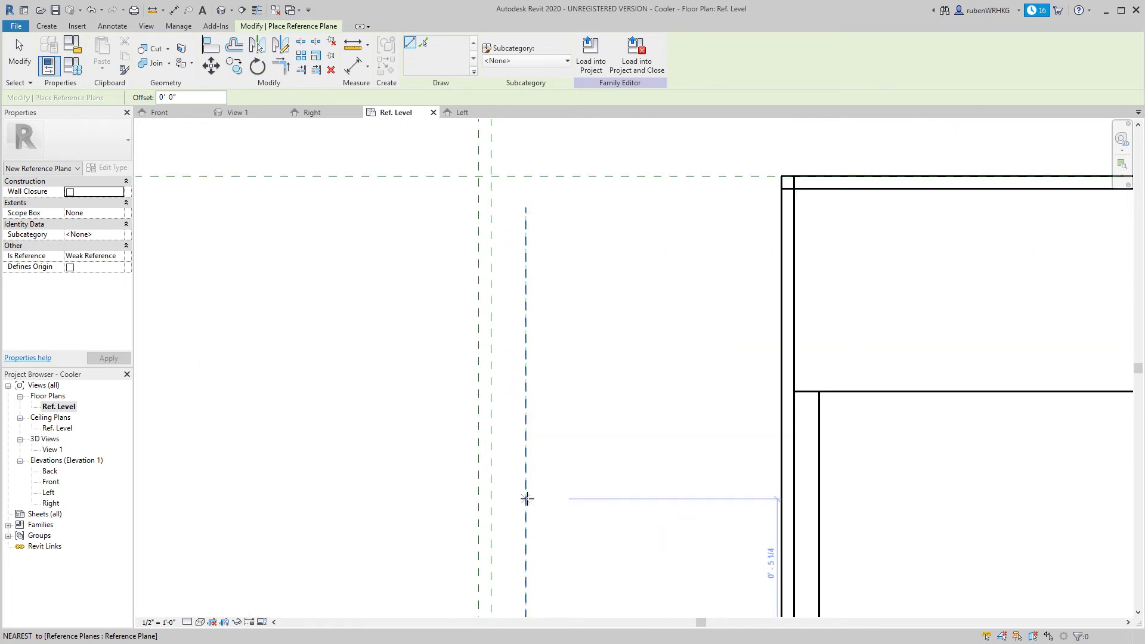
{"action": "key", "text": "Escape"}
{"action": "key", "text": "Escape"}
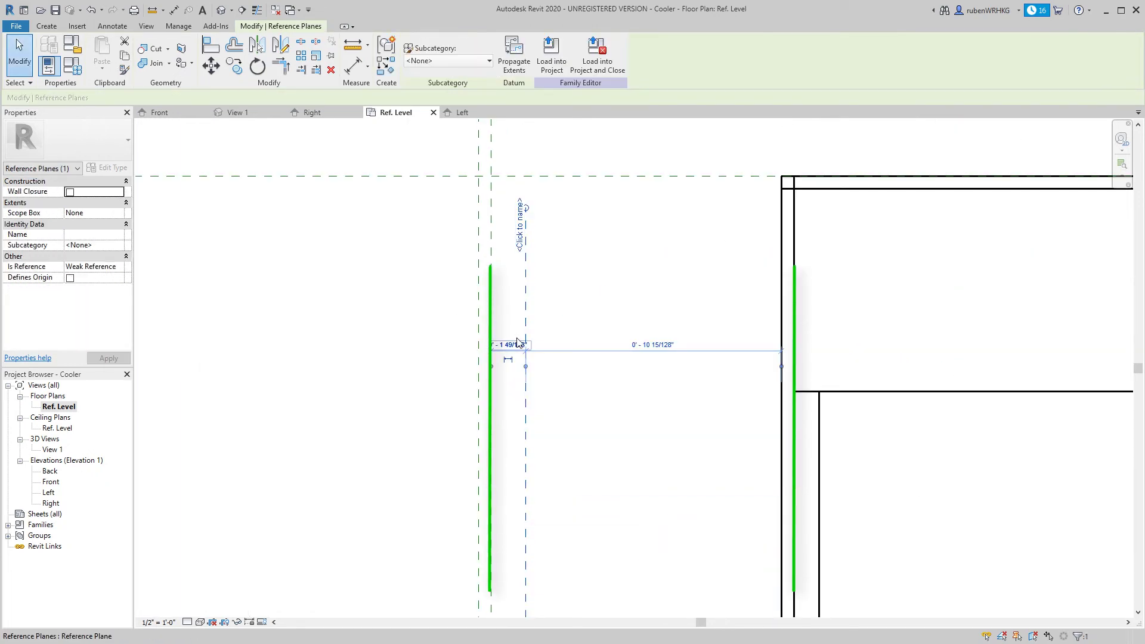
{"action": "left_click", "coordinate": [511, 345]}
{"action": "type", "text": "1"}
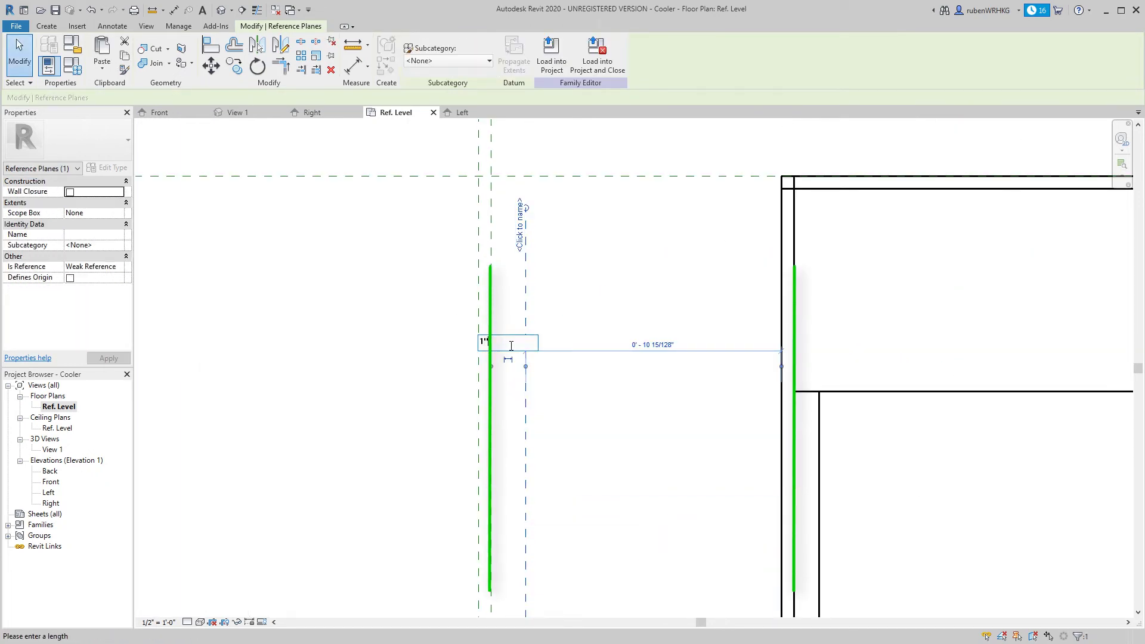
{"action": "key", "text": "Return"}
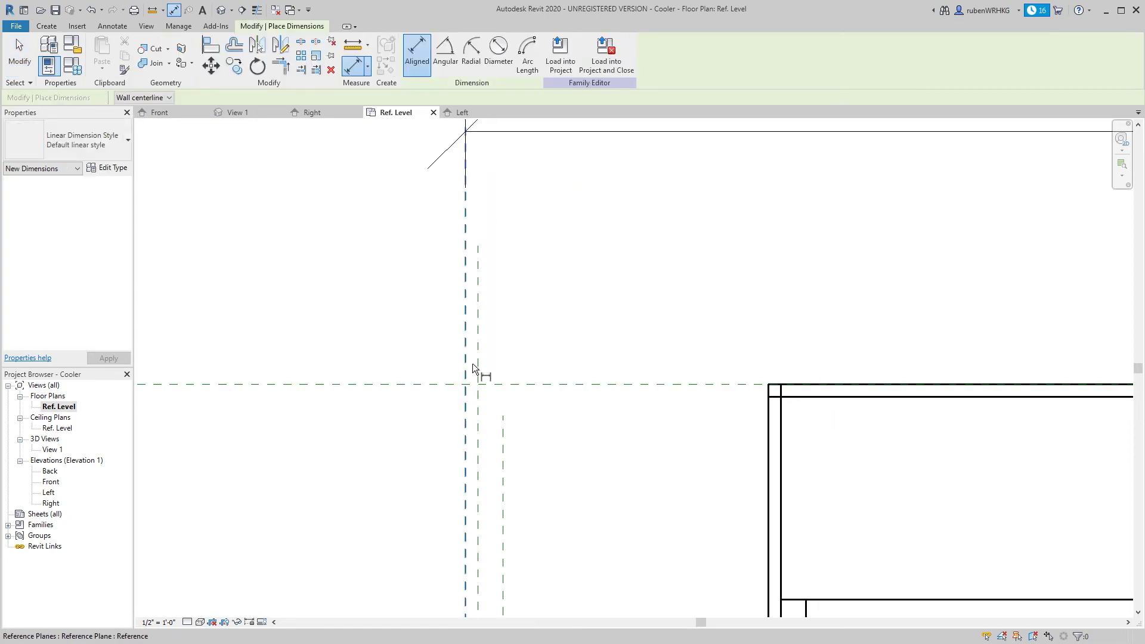
Dimension the first new plane at 0' - 0 1/2" and lock the dimension
{"action": "left_click", "coordinate": [465, 365]}
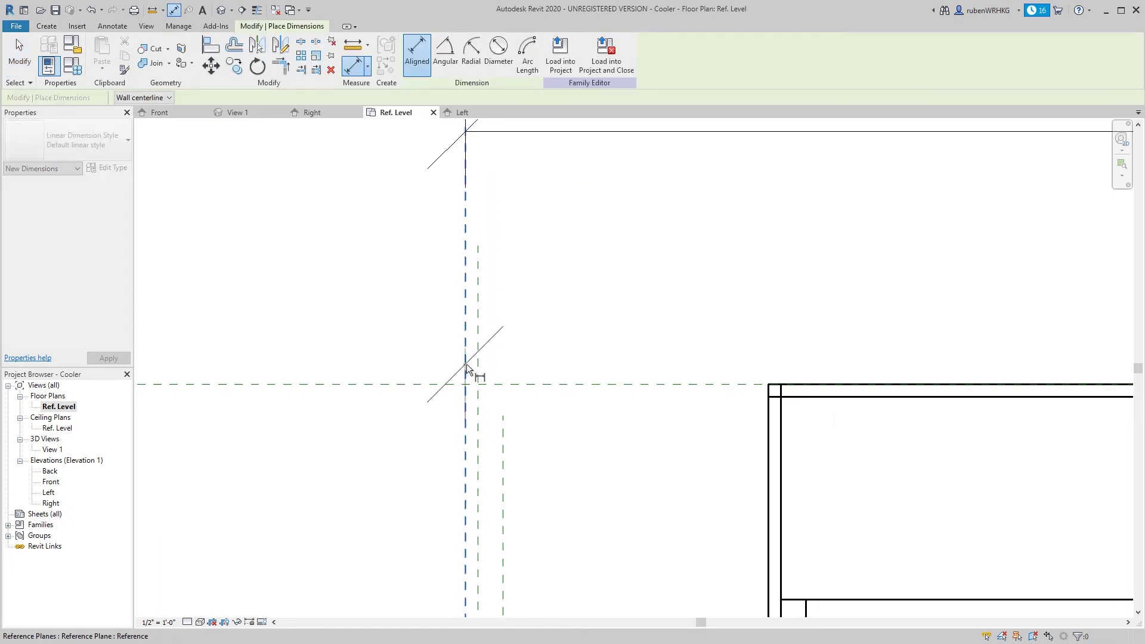
{"action": "left_click", "coordinate": [479, 367]}
{"action": "scroll", "coordinate": [474, 361], "scroll_direction": "up", "scroll_amount": 5}
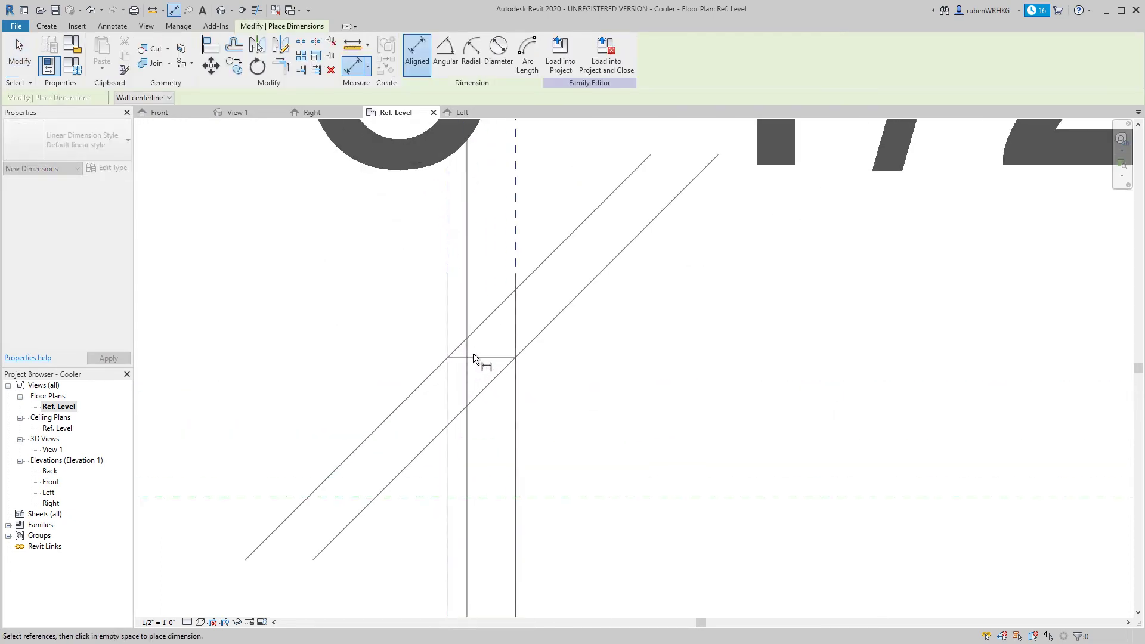
{"action": "left_click", "coordinate": [481, 356]}
{"action": "scroll", "coordinate": [482, 357], "scroll_direction": "down", "scroll_amount": 5}
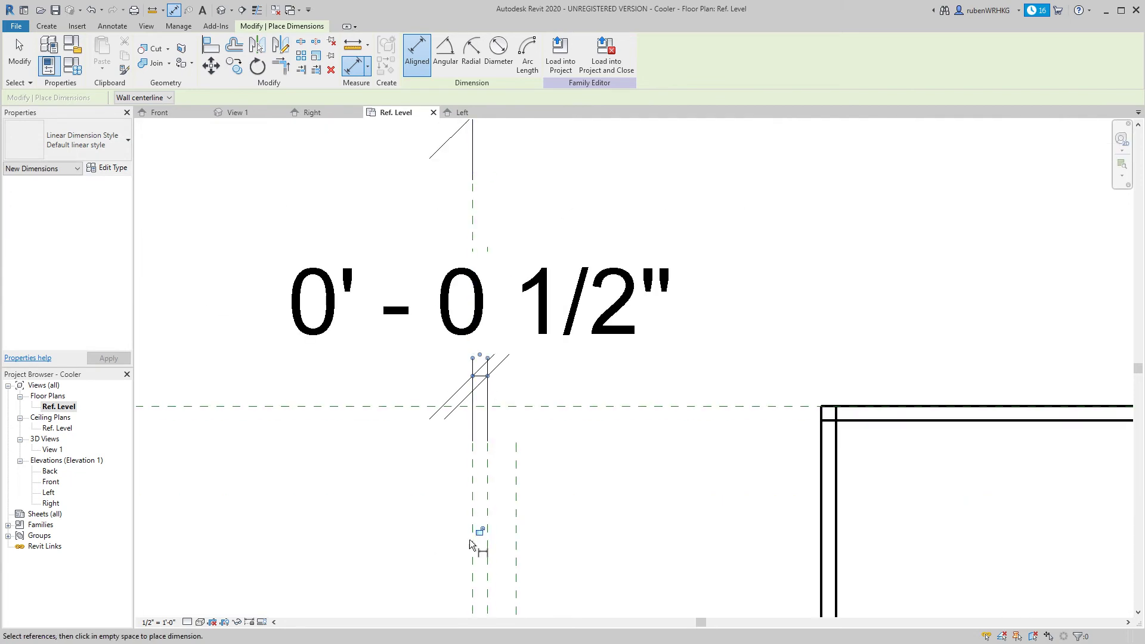
{"action": "left_click", "coordinate": [480, 533]}
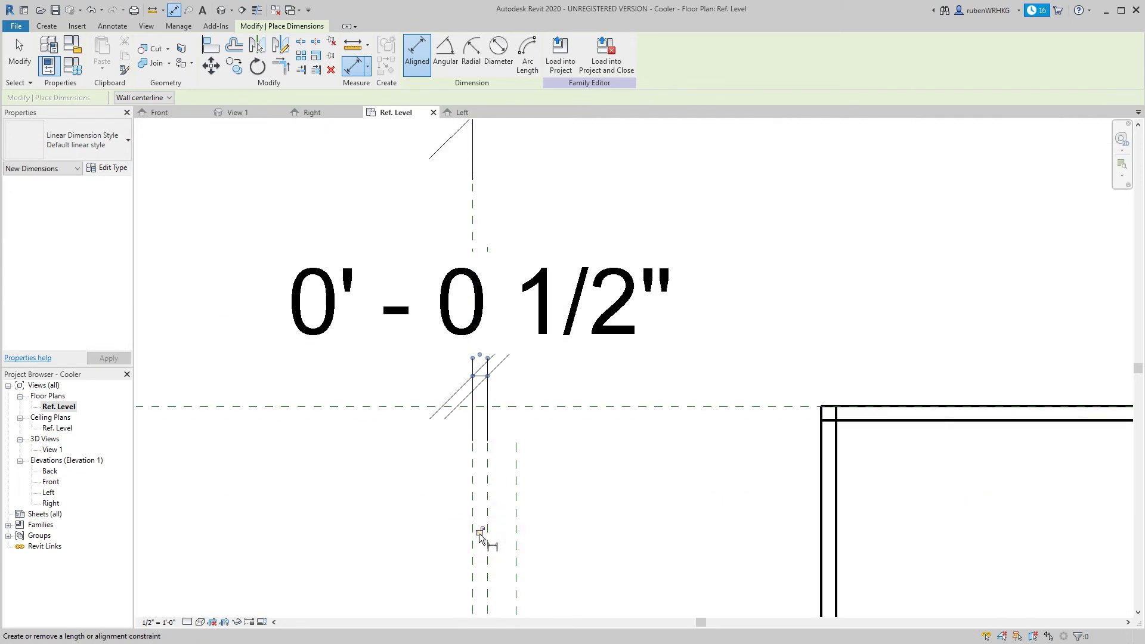
Add a 0' - 1 1/2" dimension from the left width plane to the outer new plane
{"action": "left_click", "coordinate": [473, 488]}
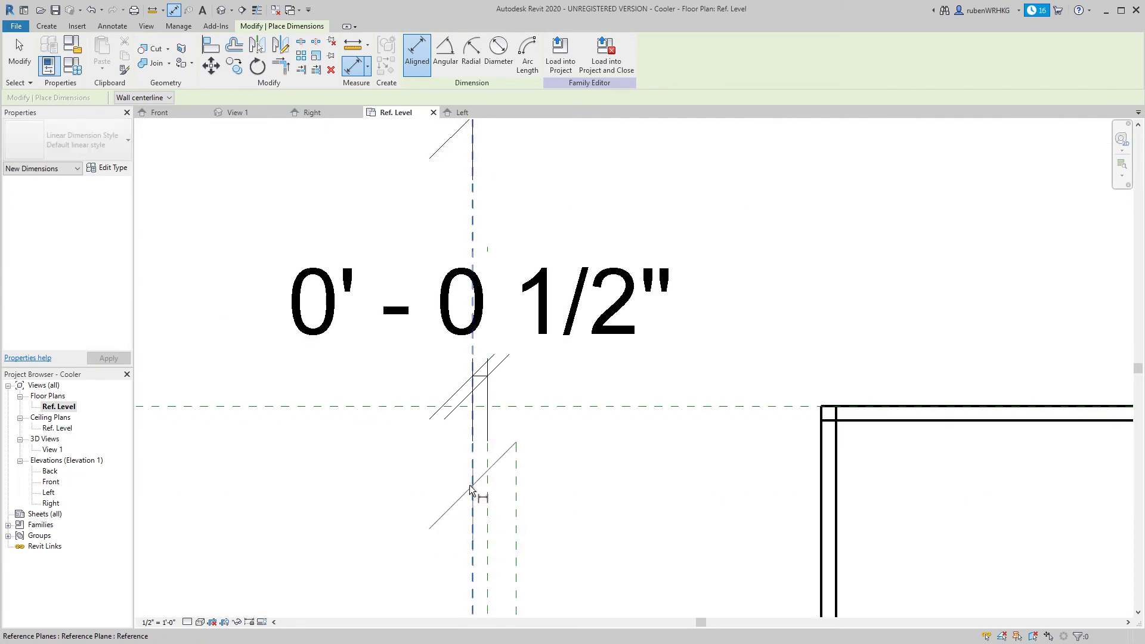
{"action": "left_click", "coordinate": [510, 486]}
{"action": "left_click", "coordinate": [511, 386]}
{"action": "scroll", "coordinate": [509, 386], "scroll_direction": "up", "scroll_amount": 3}
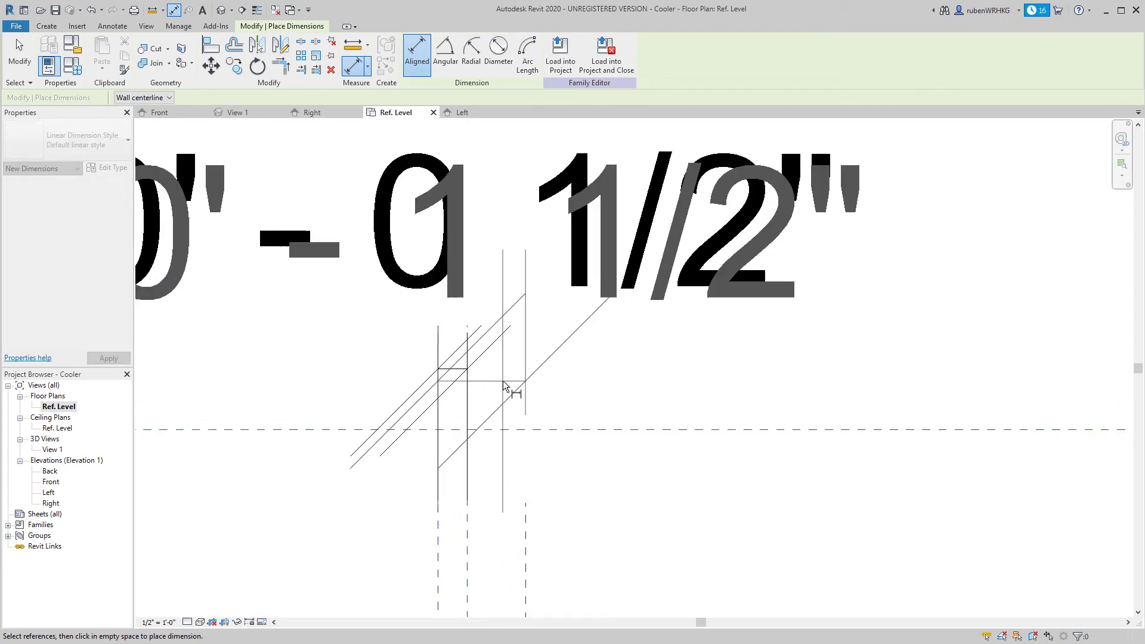
{"action": "scroll", "coordinate": [529, 334], "scroll_direction": "down", "scroll_amount": 3}
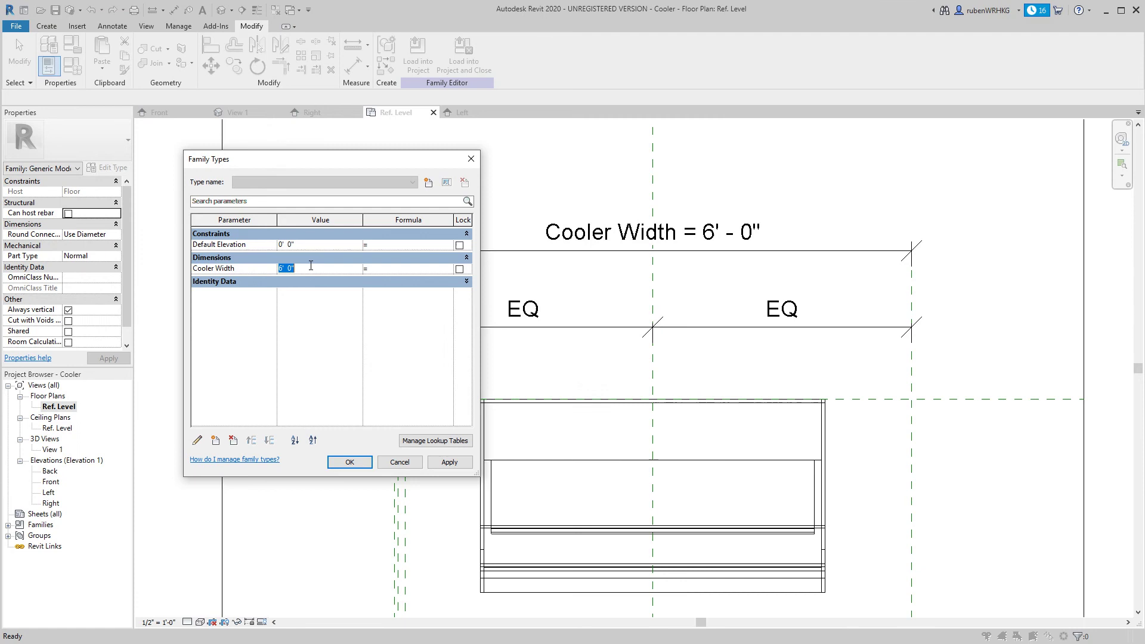
Flex Cooler Width at 5' 0" and then 6', and close Family Types
{"action": "left_click", "coordinate": [447, 462]}
{"action": "left_click", "coordinate": [283, 269]}
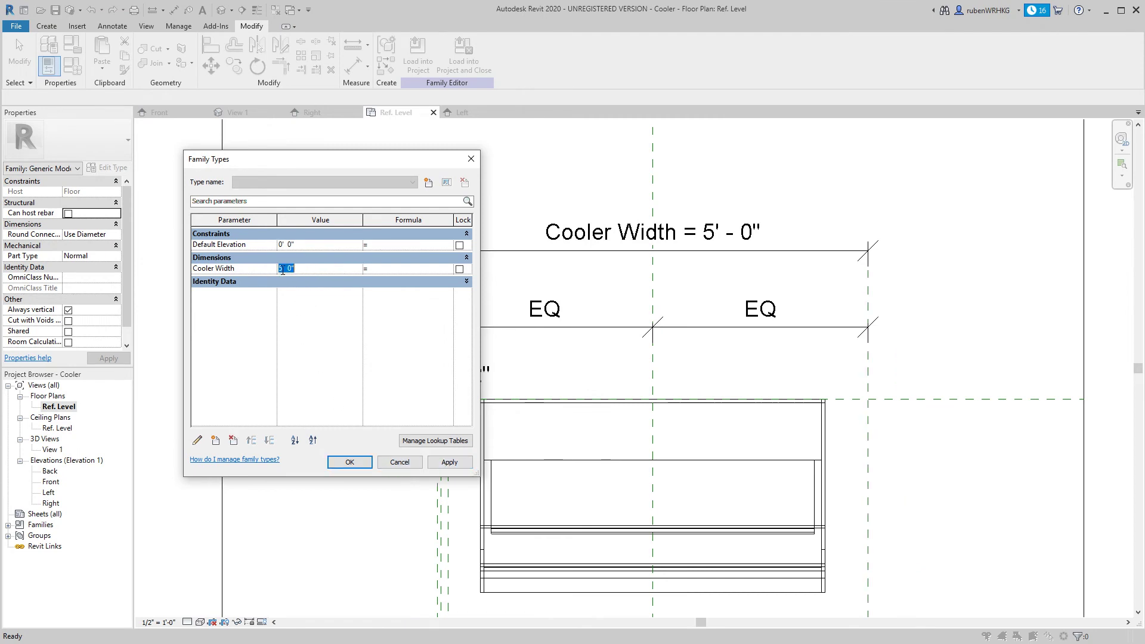
{"action": "left_click", "coordinate": [449, 463]}
{"action": "left_click", "coordinate": [349, 463]}
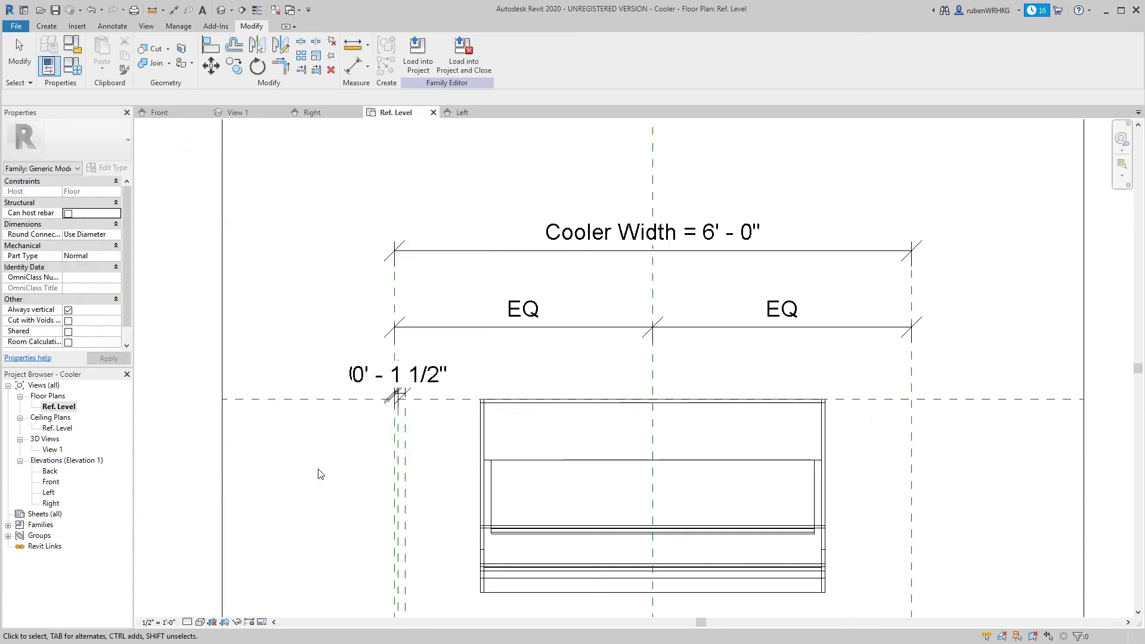
Draw two vertical reference planes just inside the cooler's right width plane, the second using RP
{"action": "scroll", "coordinate": [280, 192], "scroll_direction": "down", "scroll_amount": 2}
{"action": "left_click", "coordinate": [678, 51]}
{"action": "left_click", "coordinate": [754, 239]}
{"action": "left_click", "coordinate": [752, 587]}
{"action": "scroll", "coordinate": [752, 418], "scroll_direction": "up", "scroll_amount": 4}
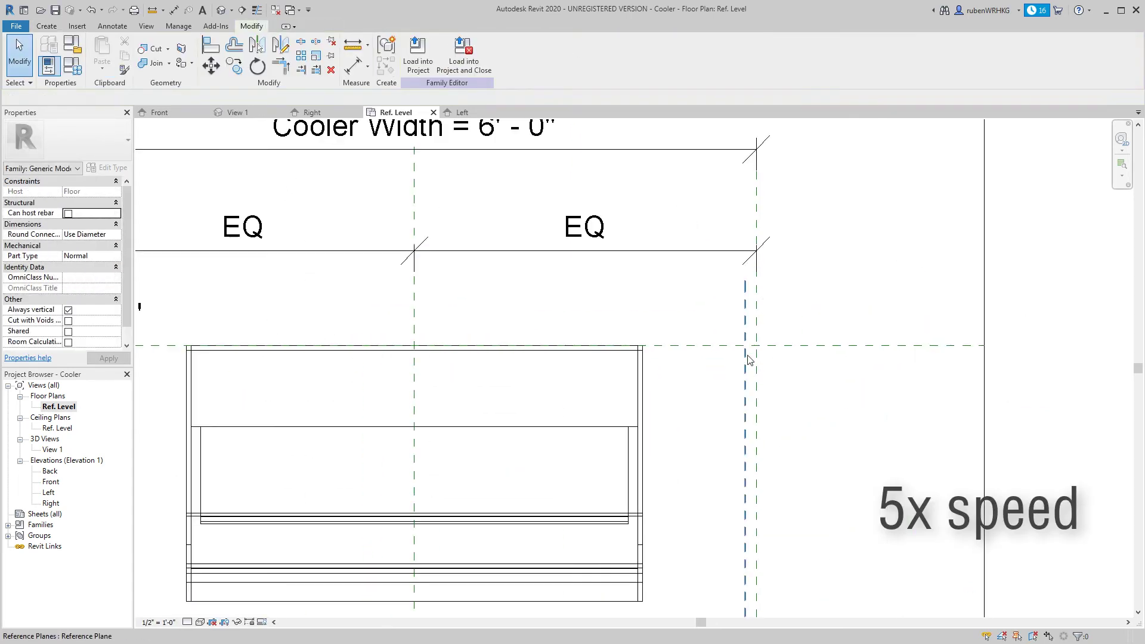
{"action": "key", "text": "Escape"}
{"action": "key", "text": "Escape"}
{"action": "scroll", "coordinate": [661, 478], "scroll_direction": "down", "scroll_amount": 3}
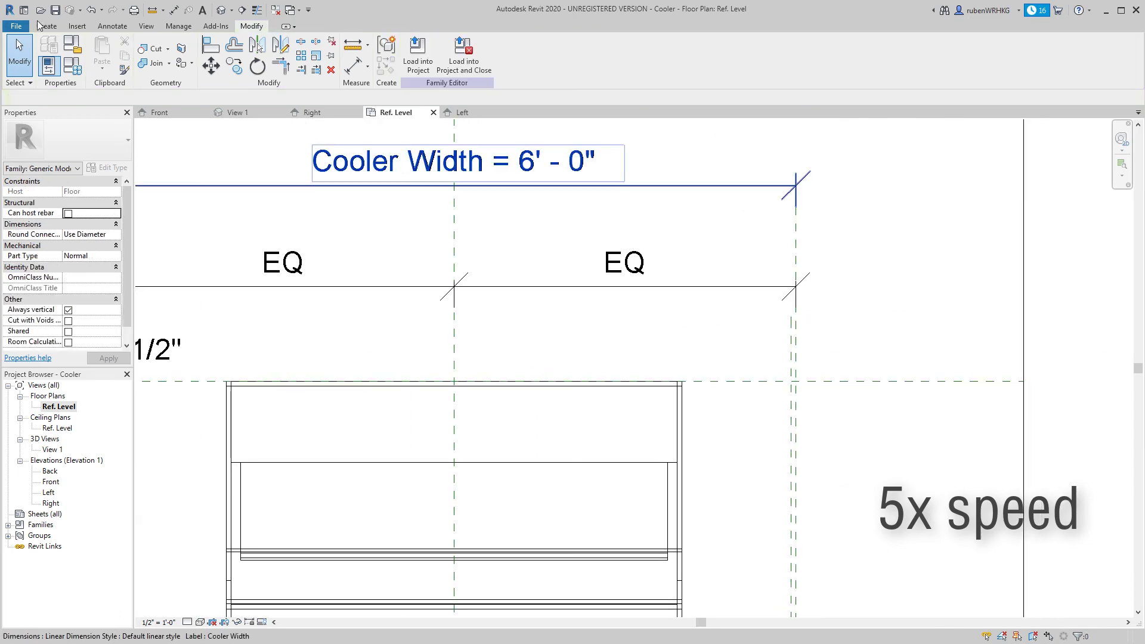
{"action": "key", "text": "r"}
{"action": "key", "text": "p"}
{"action": "left_click", "coordinate": [771, 316]}
{"action": "scroll", "coordinate": [767, 582], "scroll_direction": "down", "scroll_amount": 2}
{"action": "scroll", "coordinate": [767, 599], "scroll_direction": "up", "scroll_amount": 4}
{"action": "left_click", "coordinate": [776, 549]}
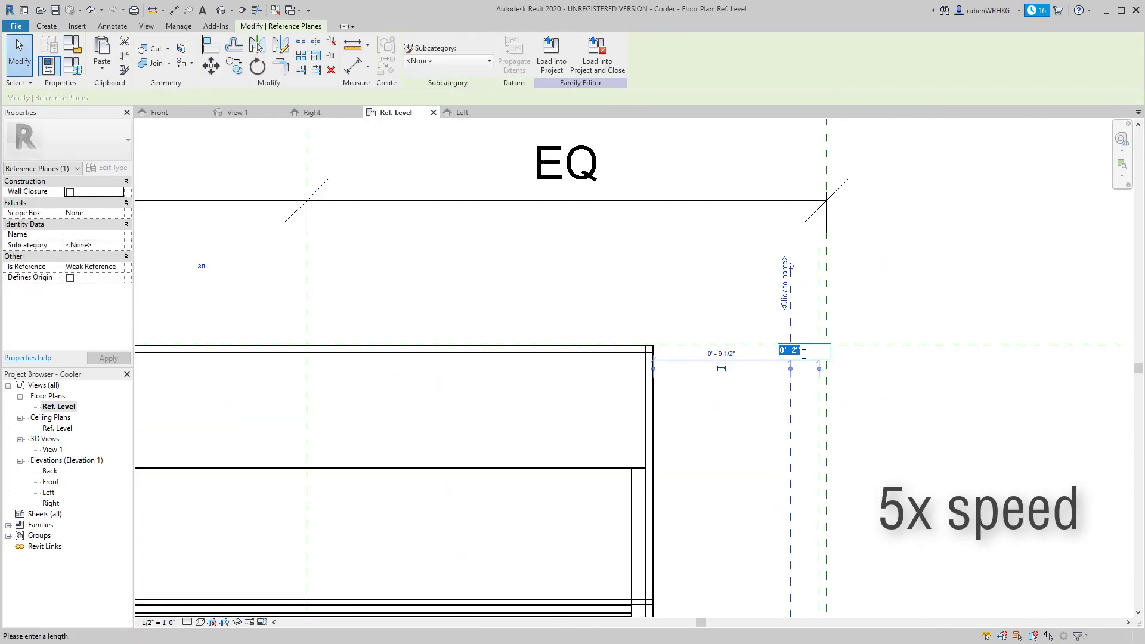
{"action": "key", "text": "Escape"}
{"action": "key", "text": "Escape"}
Use DI to dimension the small offset between the two new right-side planes
{"action": "scroll", "coordinate": [861, 358], "scroll_direction": "up", "scroll_amount": 2}
{"action": "key", "text": "d"}
{"action": "key", "text": "i"}
{"action": "left_click", "coordinate": [757, 325]}
{"action": "left_click", "coordinate": [768, 325]}
{"action": "left_click", "coordinate": [763, 262]}
{"action": "scroll", "coordinate": [763, 280], "scroll_direction": "up", "scroll_amount": 3}
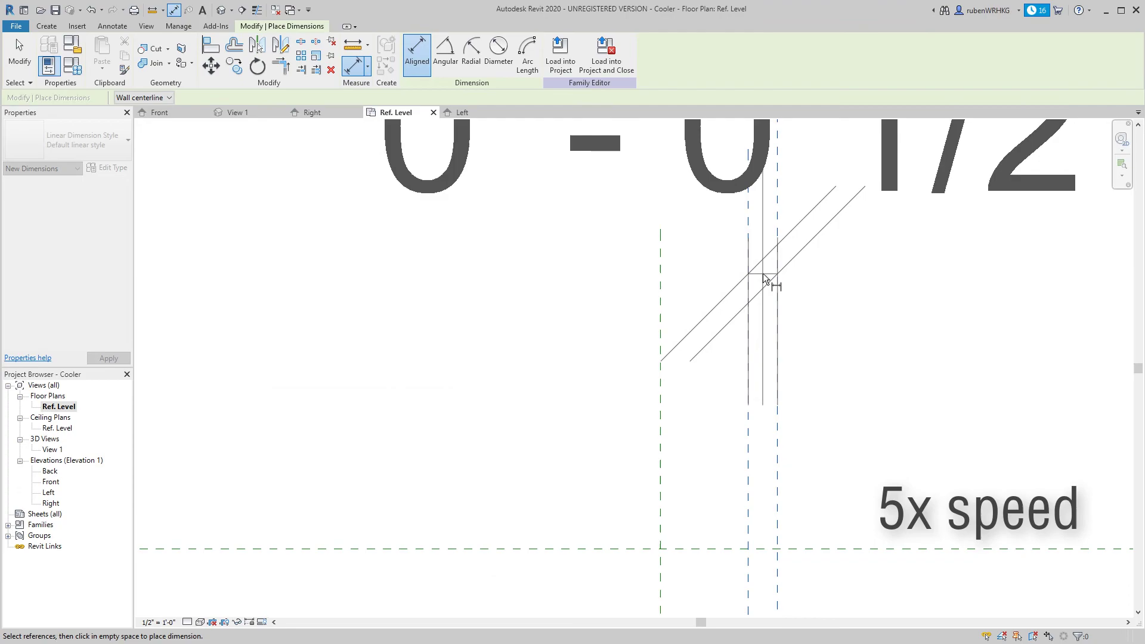
{"action": "scroll", "coordinate": [766, 286], "scroll_direction": "down", "scroll_amount": 2}
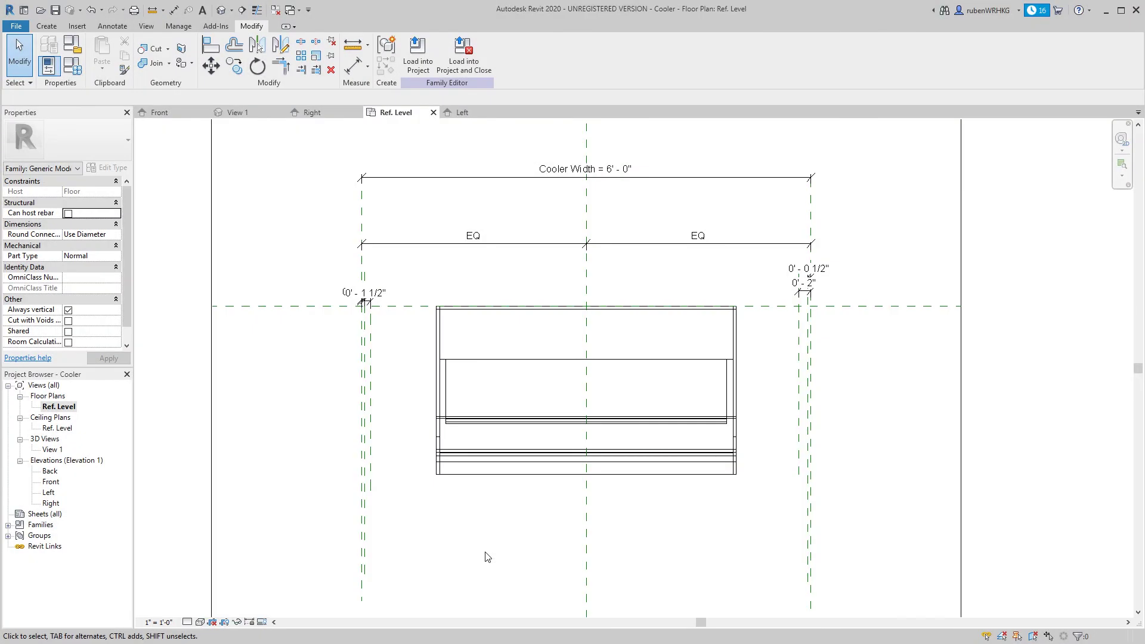
In the Front elevation, stretch the side extrusion's edges to the reference planes, locking the left edge
{"action": "double_click", "coordinate": [48, 481]}
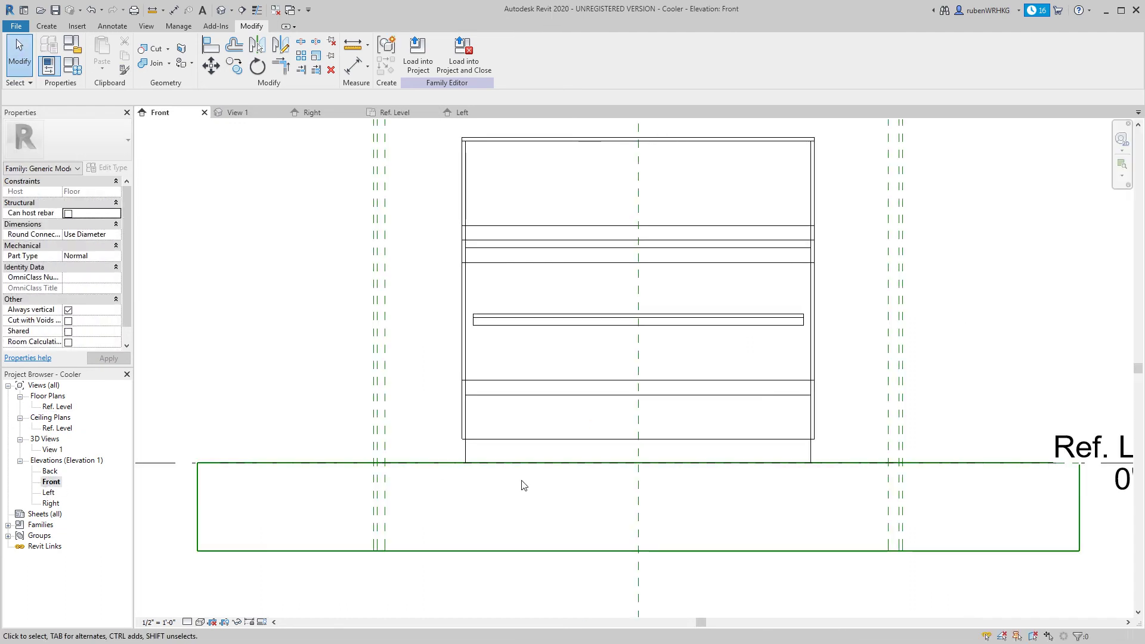
{"action": "scroll", "coordinate": [608, 537], "scroll_direction": "down", "scroll_amount": 1}
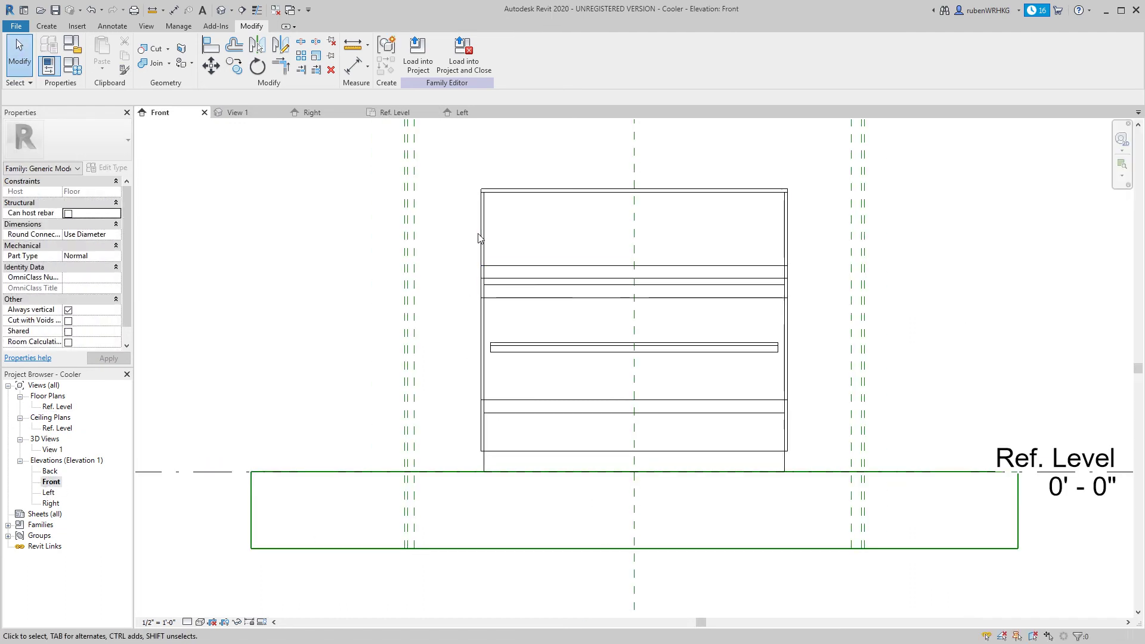
{"action": "left_click", "coordinate": [477, 238]}
{"action": "left_click", "coordinate": [463, 322]}
{"action": "scroll", "coordinate": [471, 325], "scroll_direction": "up", "scroll_amount": 2}
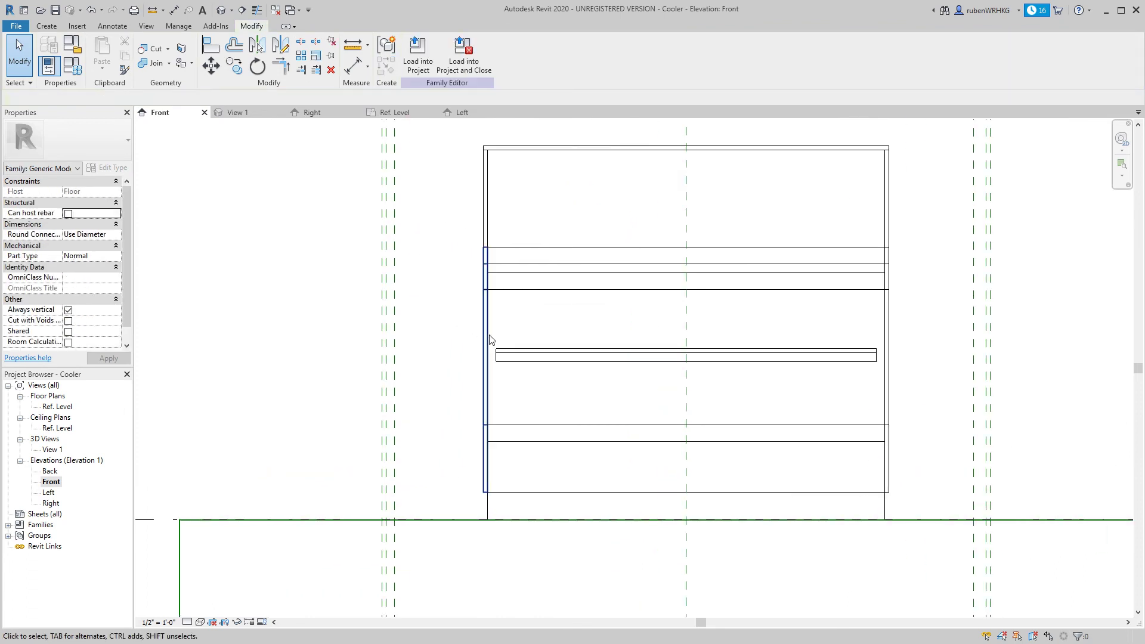
{"action": "left_click", "coordinate": [484, 336]}
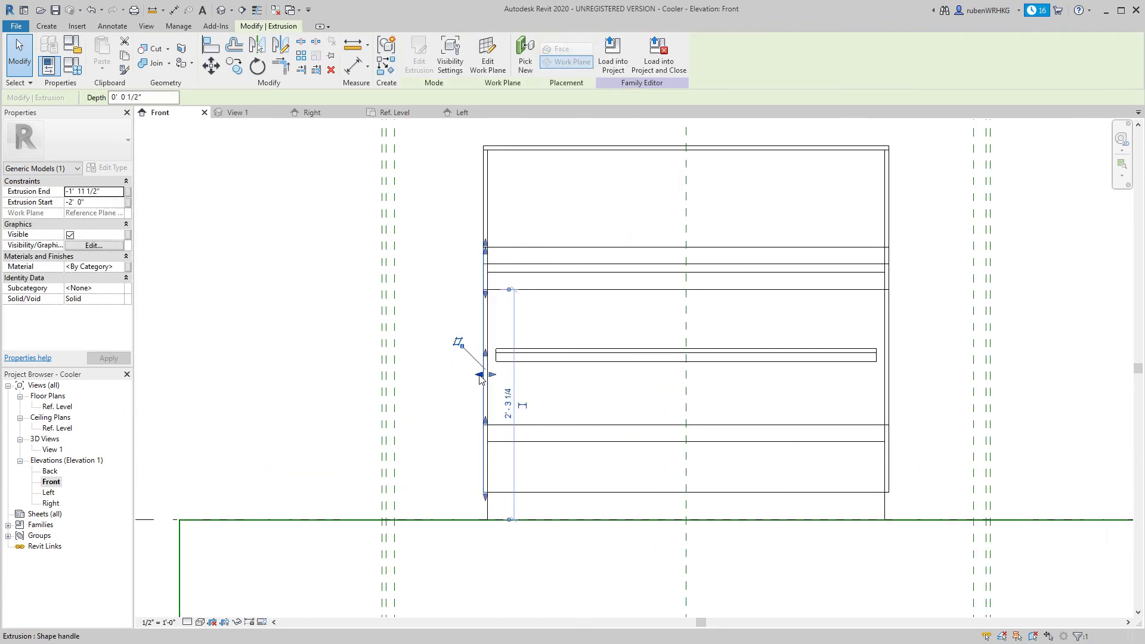
{"action": "left_click_drag", "start_coordinate": [448, 375], "coordinate": [381, 378]}
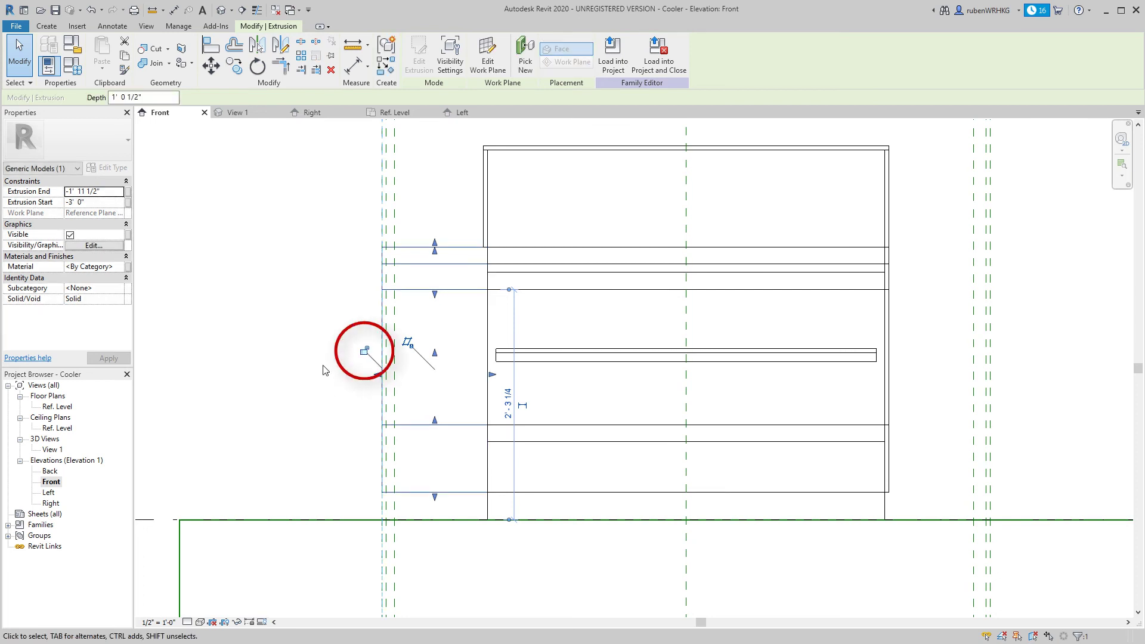
{"action": "left_click", "coordinate": [364, 352]}
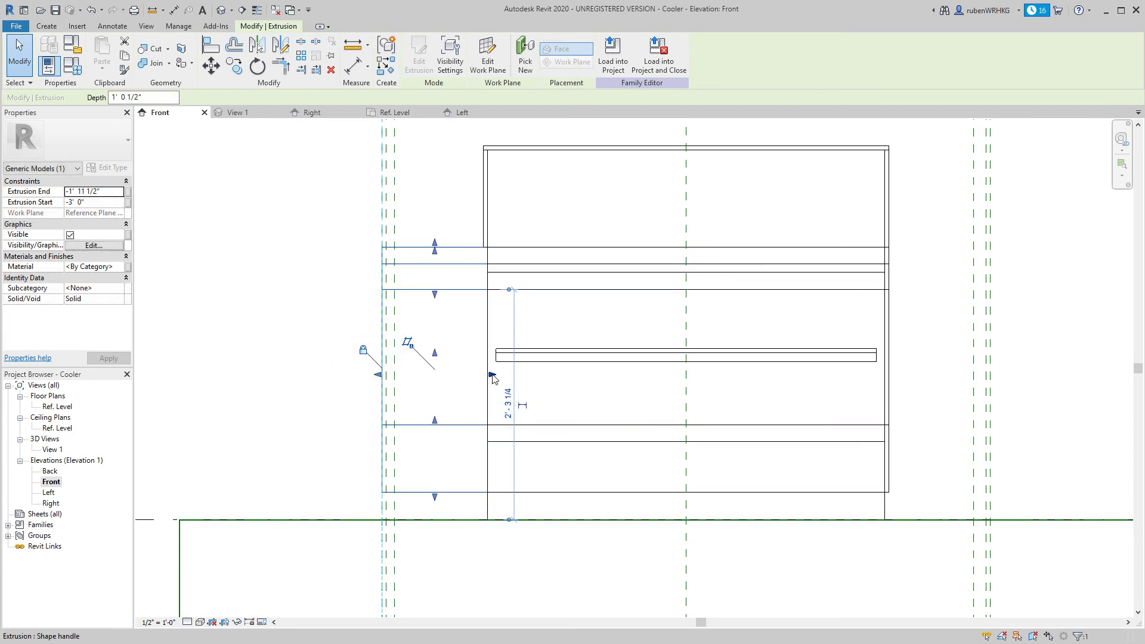
{"action": "left_click_drag", "start_coordinate": [493, 379], "coordinate": [888, 385]}
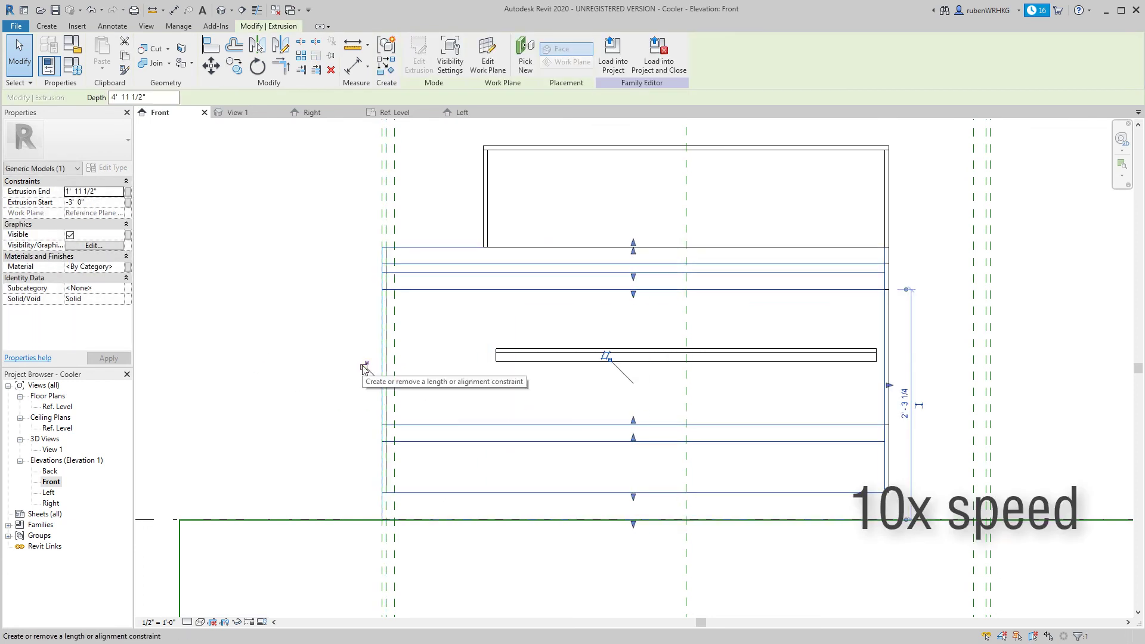
Stretch the top extrusion's left and right edges onto the outer reference planes
{"action": "left_click", "coordinate": [606, 327]}
{"action": "left_click", "coordinate": [608, 168]}
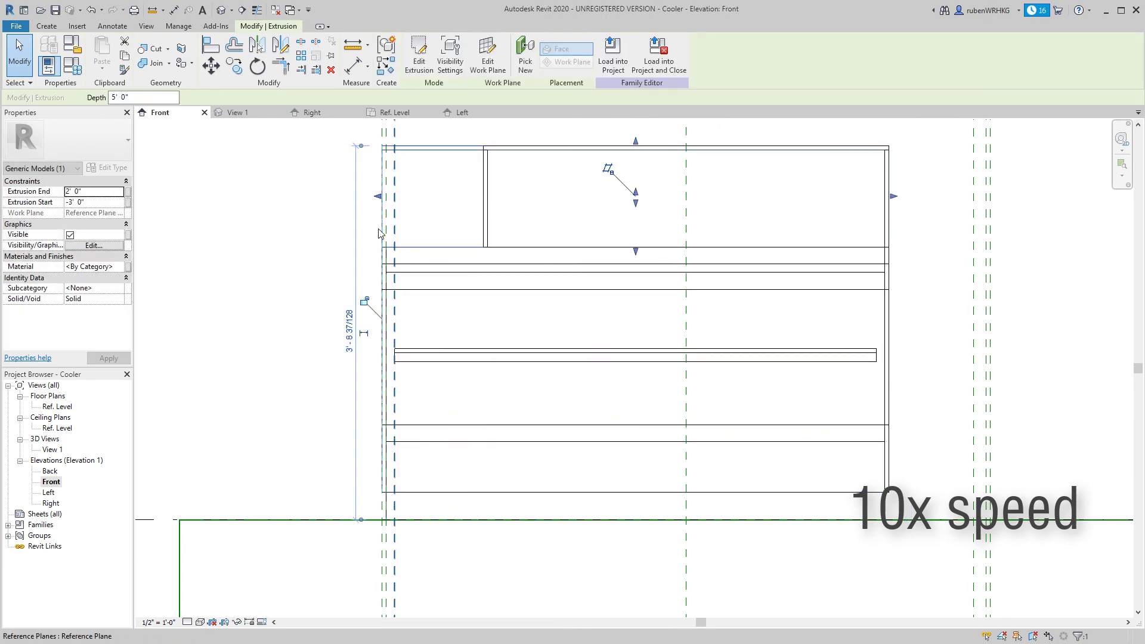
{"action": "scroll", "coordinate": [429, 201], "scroll_direction": "up", "scroll_amount": 3}
{"action": "left_click", "coordinate": [409, 245]}
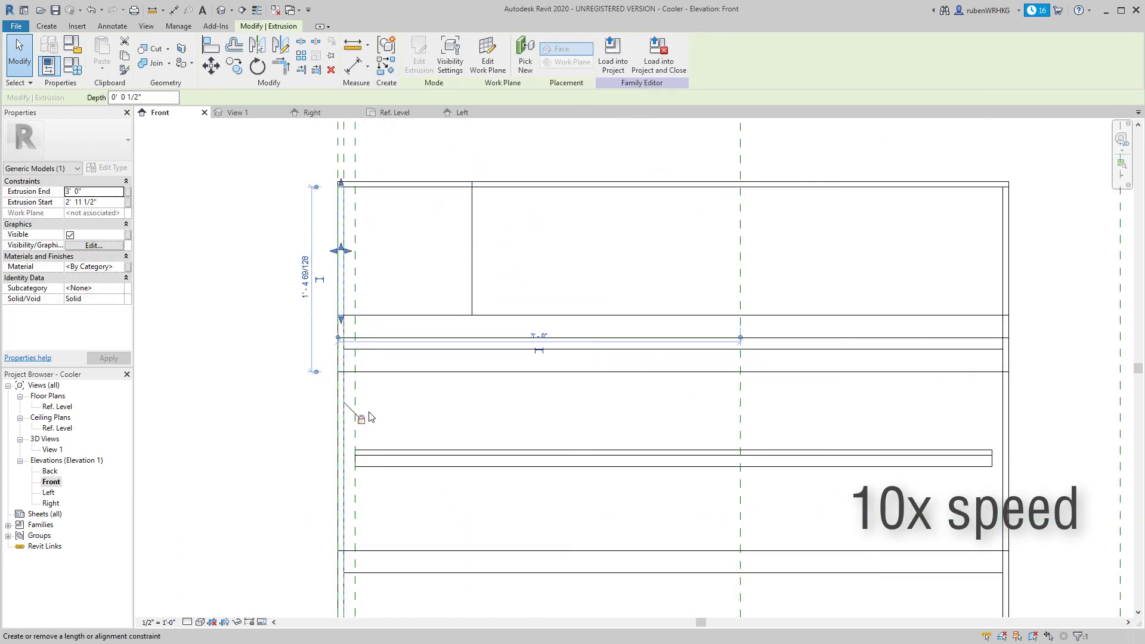
{"action": "left_click_drag", "start_coordinate": [336, 245], "coordinate": [294, 447]}
{"action": "scroll", "coordinate": [598, 250], "scroll_direction": "down", "scroll_amount": 3}
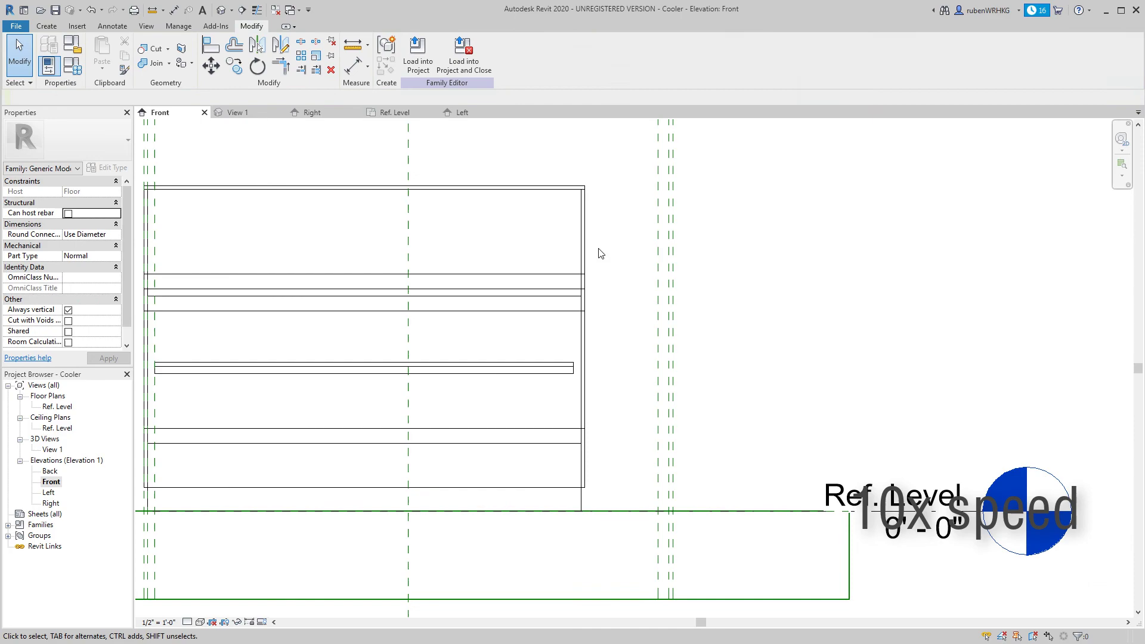
{"action": "left_click", "coordinate": [673, 250]}
{"action": "scroll", "coordinate": [690, 382], "scroll_direction": "up", "scroll_amount": 5}
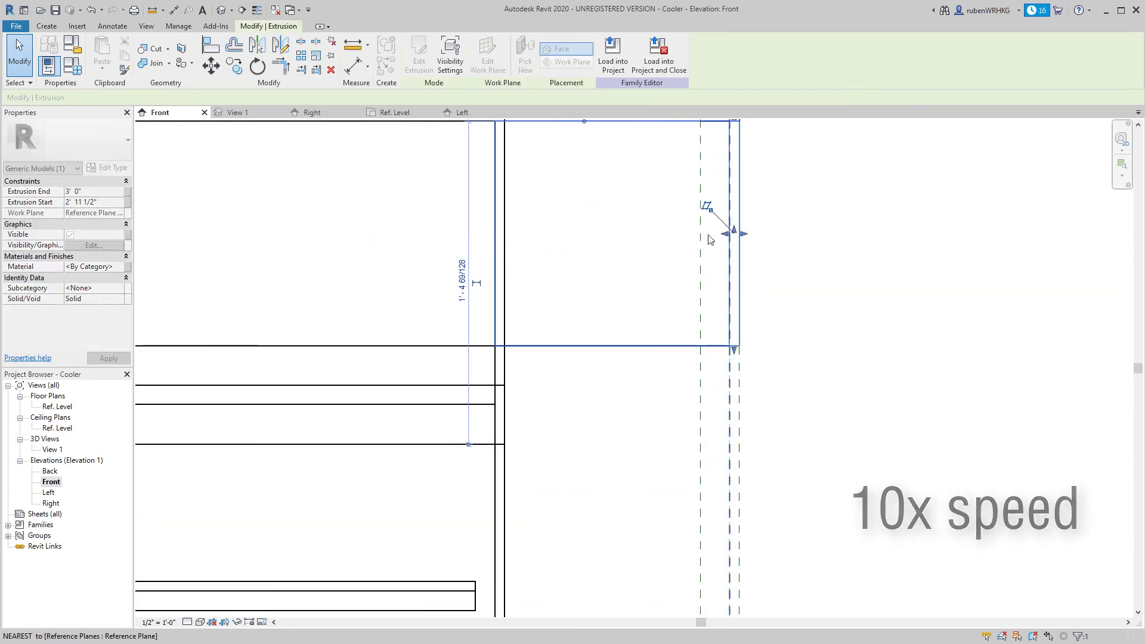
{"action": "left_click_drag", "start_coordinate": [728, 230], "coordinate": [648, 237]}
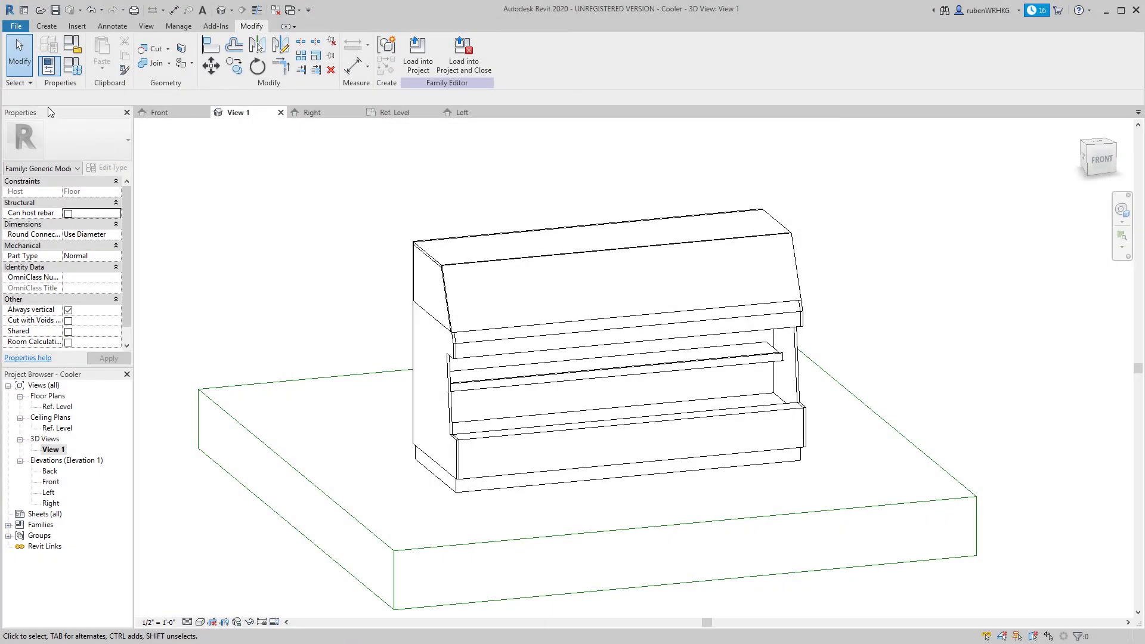
Flex Cooler Width to 4' 0" then 5' 0" and check the cooler resizes in 3D
{"action": "left_click", "coordinate": [80, 70]}
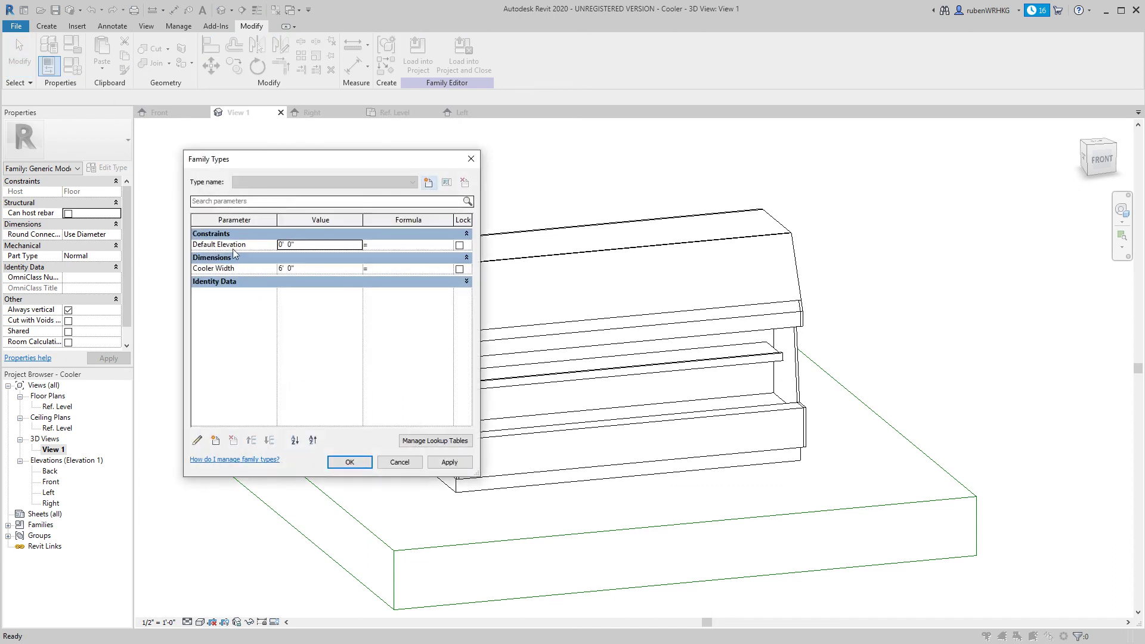
{"action": "left_click", "coordinate": [302, 266]}
{"action": "type", "text": "4"}
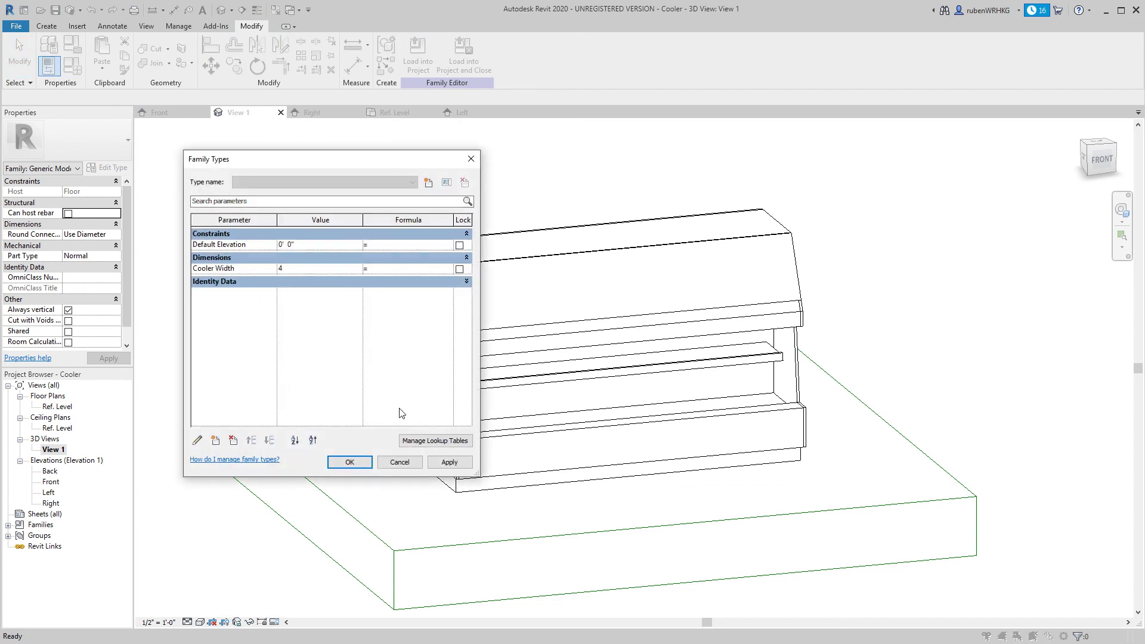
{"action": "left_click", "coordinate": [447, 463]}
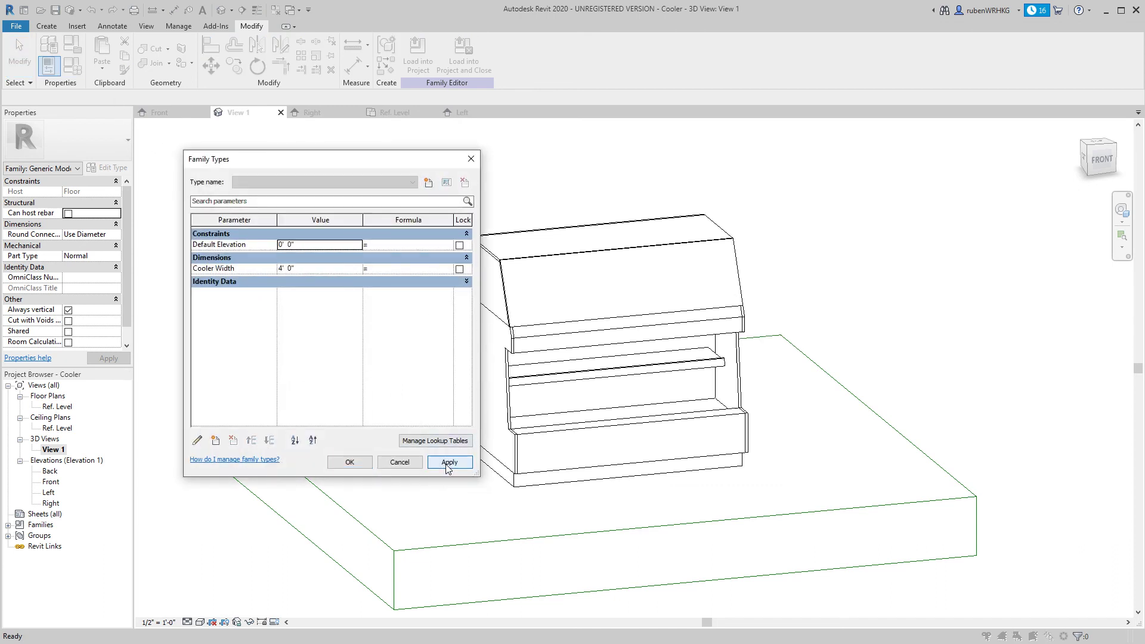
{"action": "left_click_drag", "start_coordinate": [305, 159], "coordinate": [269, 146]}
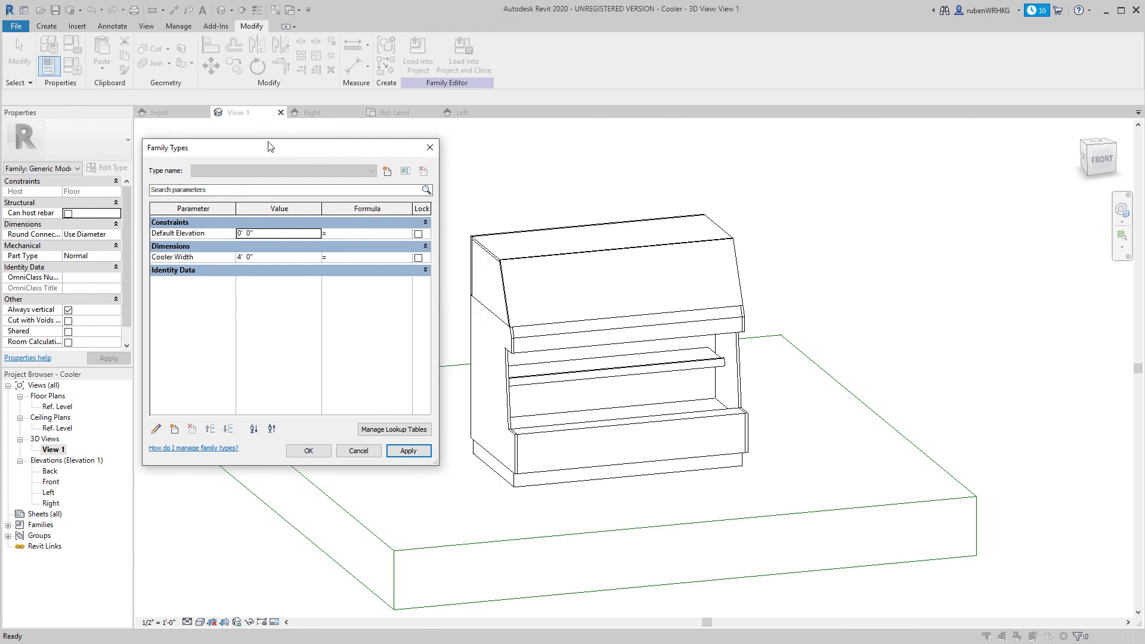
{"action": "left_click", "coordinate": [266, 255]}
{"action": "type", "text": "5"}
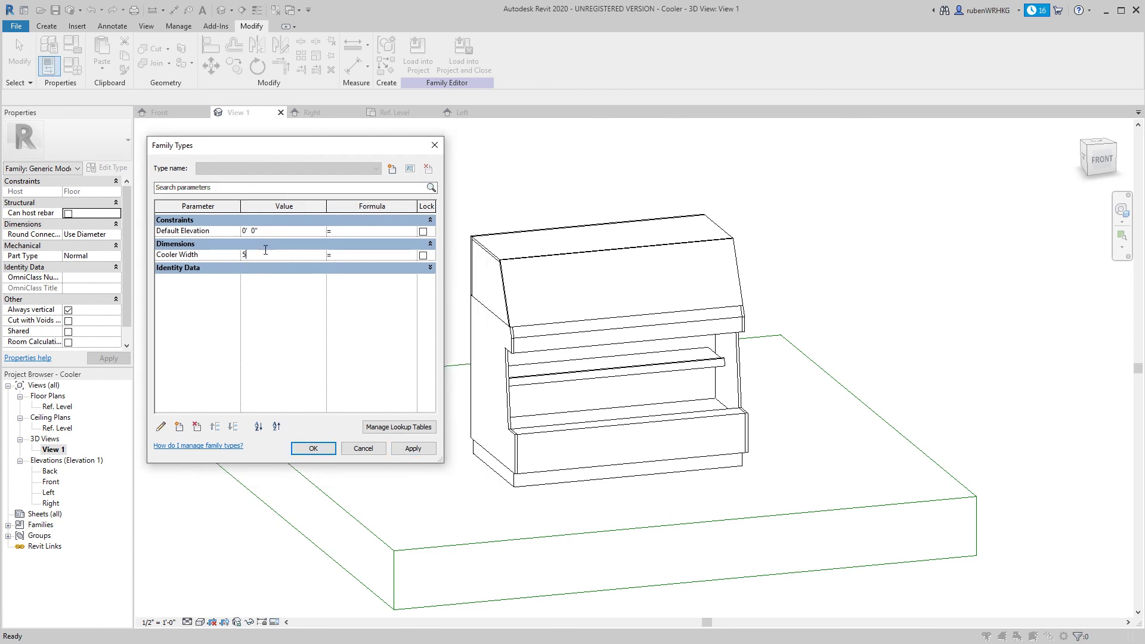
{"action": "left_click", "coordinate": [413, 452]}
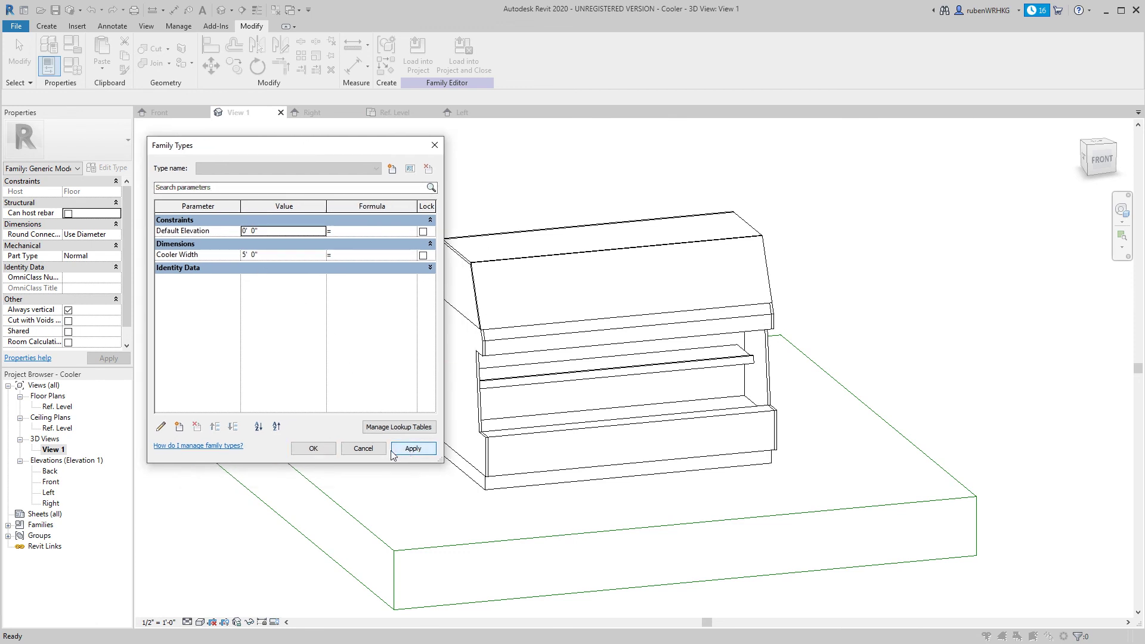
{"action": "left_click", "coordinate": [309, 453]}
{"action": "middle_click_drag", "start_coordinate": [453, 394], "coordinate": [555, 396], "text": "shift"}
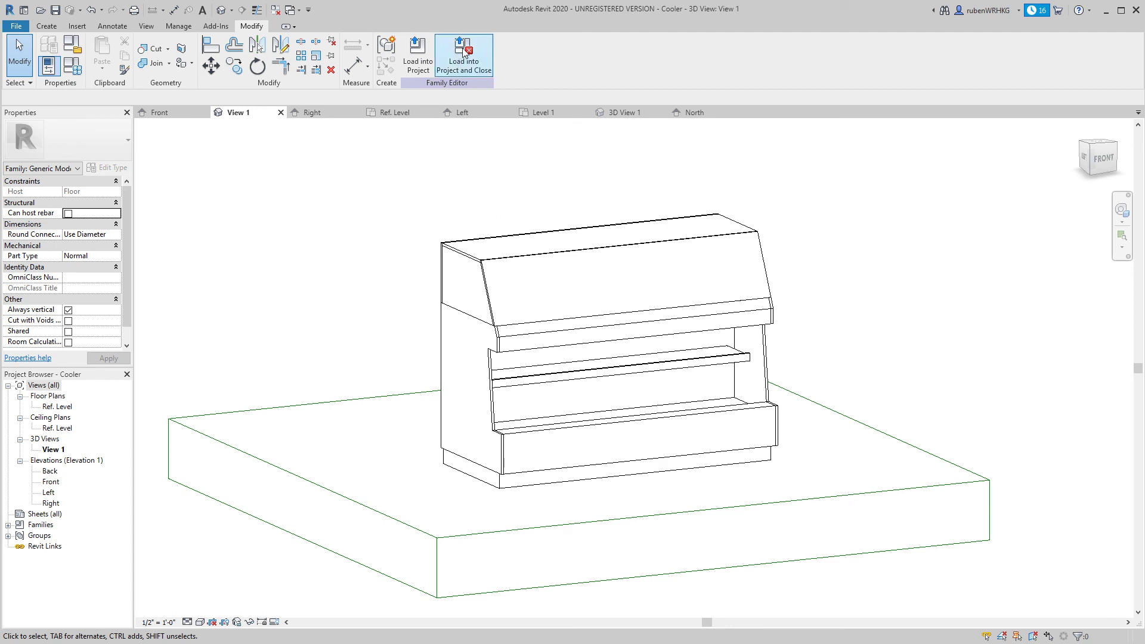
Load the cooler family into Project1 and close the Family Editor
{"action": "left_click", "coordinate": [465, 52]}
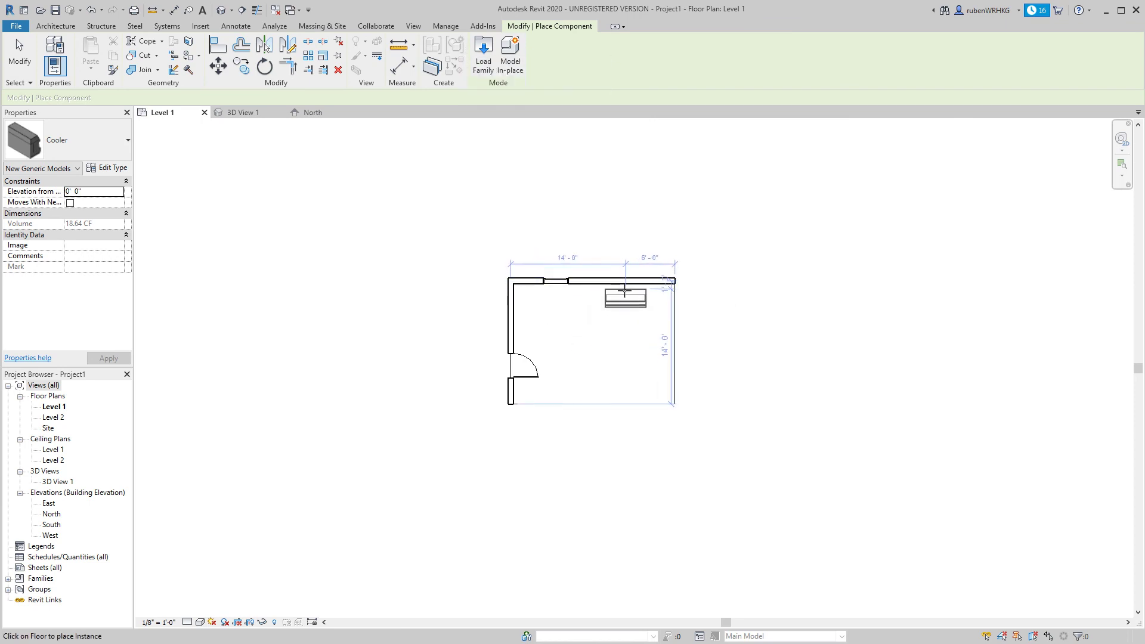
Drop one Cooler against the top wall, then select it in 3D View 1
{"action": "scroll", "coordinate": [624, 291], "scroll_direction": "up", "scroll_amount": 3}
{"action": "left_click", "coordinate": [621, 284]}
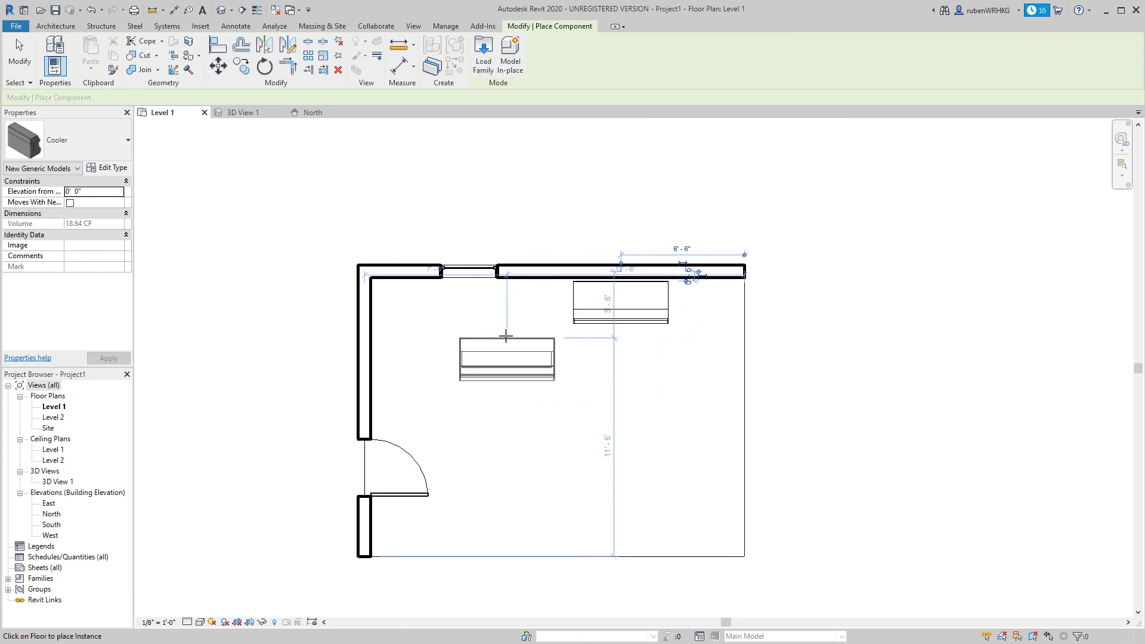
{"action": "key", "text": "Escape"}
{"action": "key", "text": "Escape"}
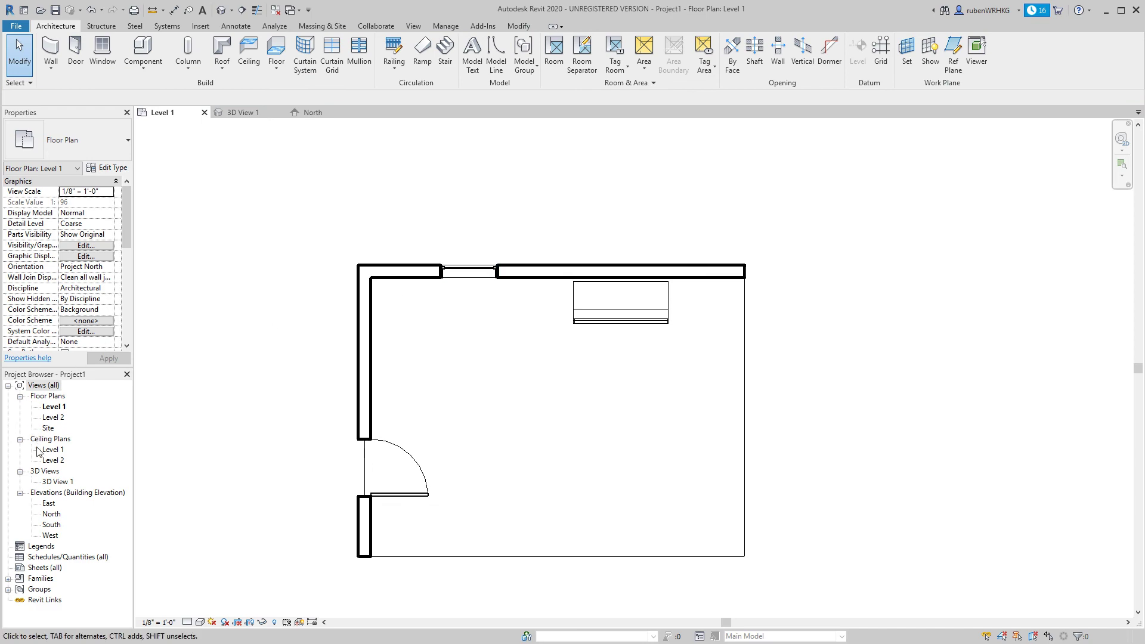
{"action": "double_click", "coordinate": [58, 482]}
{"action": "left_click", "coordinate": [801, 367]}
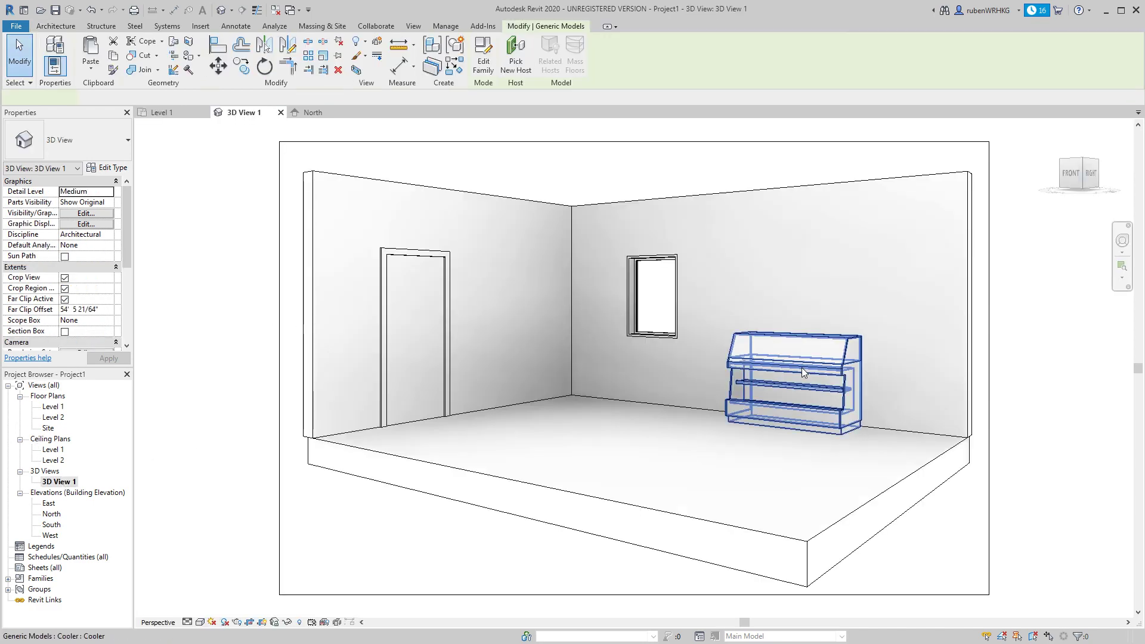